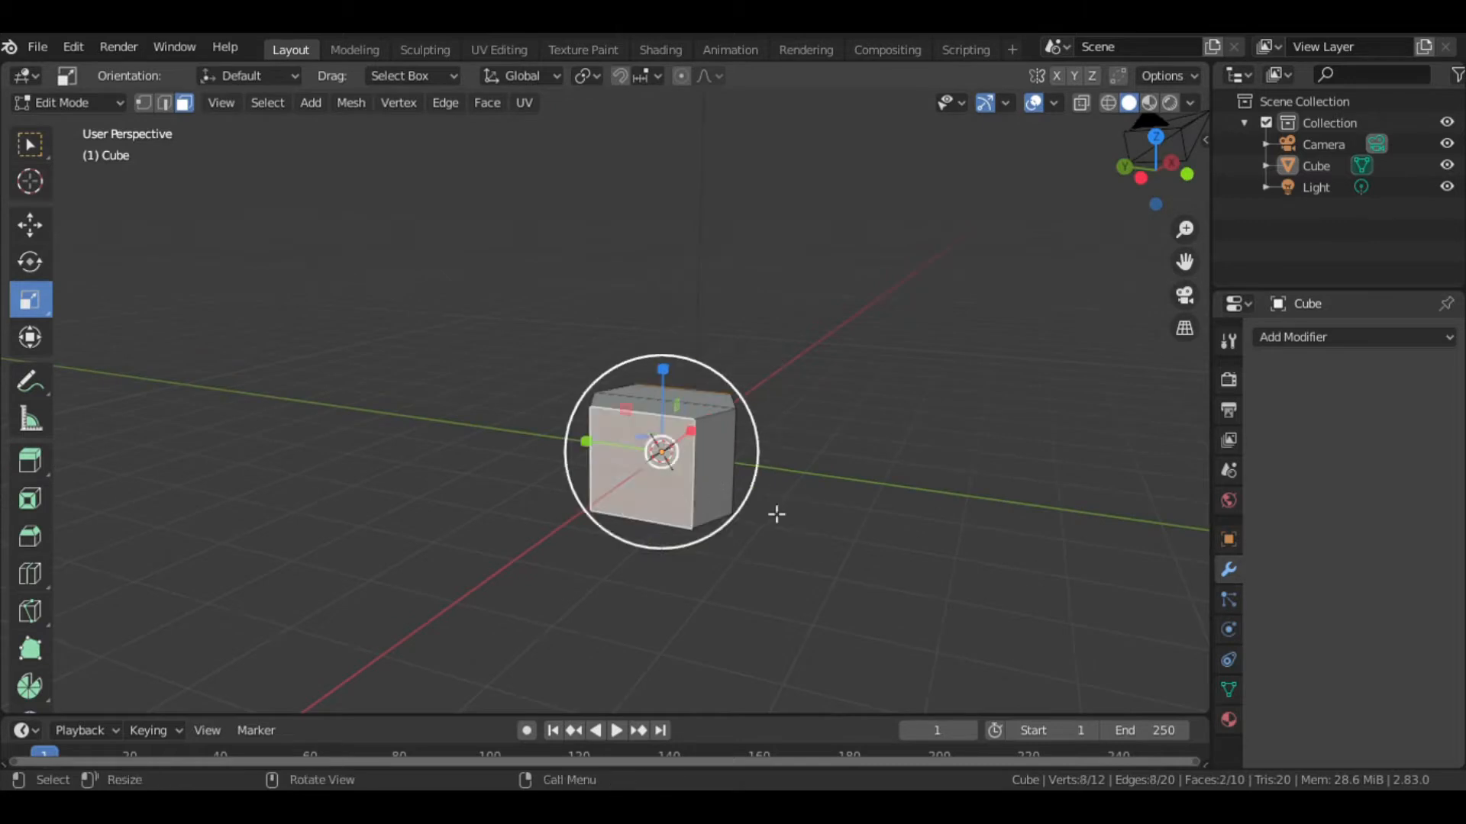
Step: Scale the two opposite end faces inward along the global Y axis to shape the cube into a hexagonal prism
middle_drag(775, 514, 893, 545)
key(s)
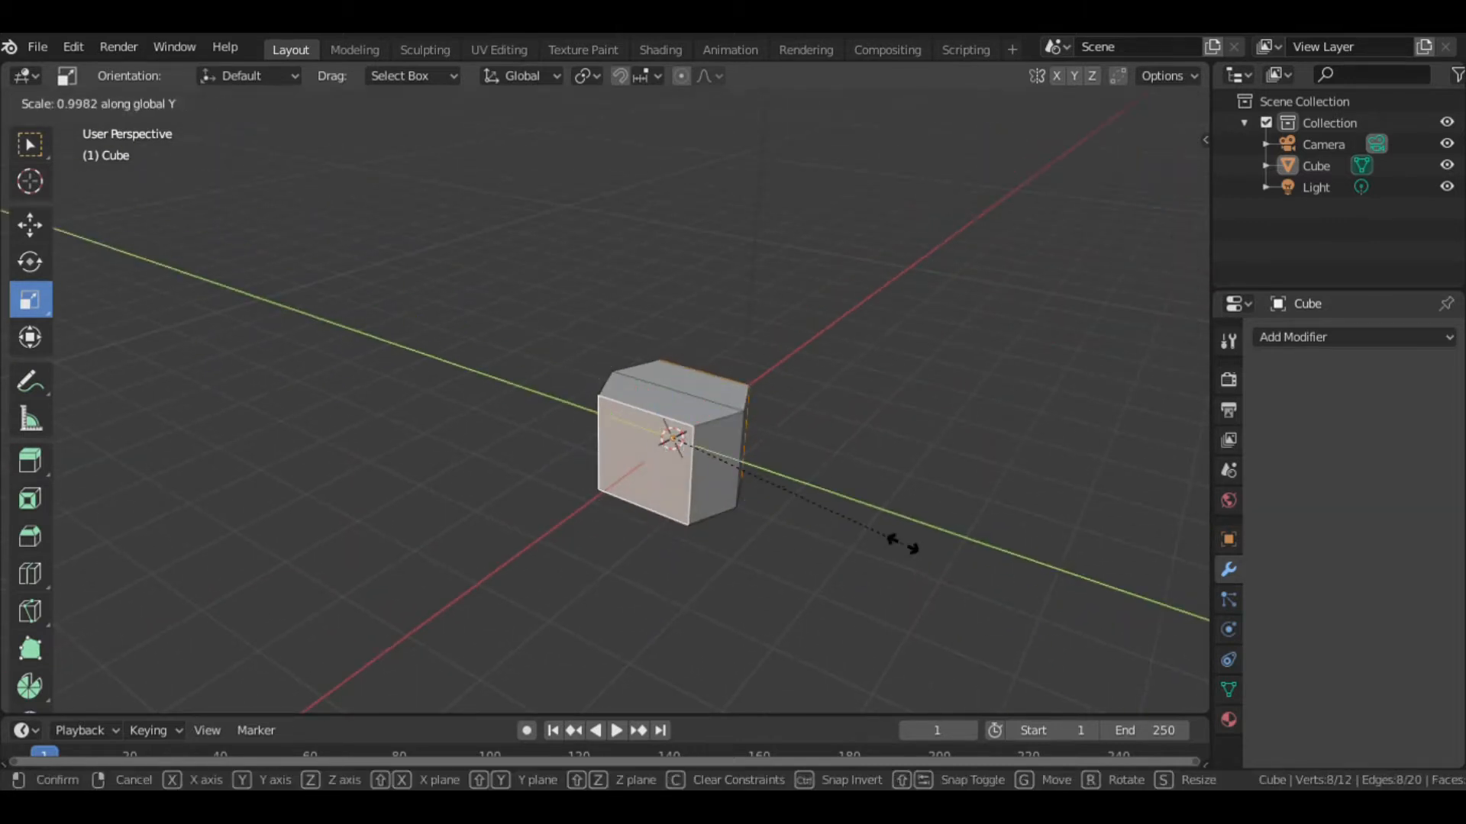
click(817, 473)
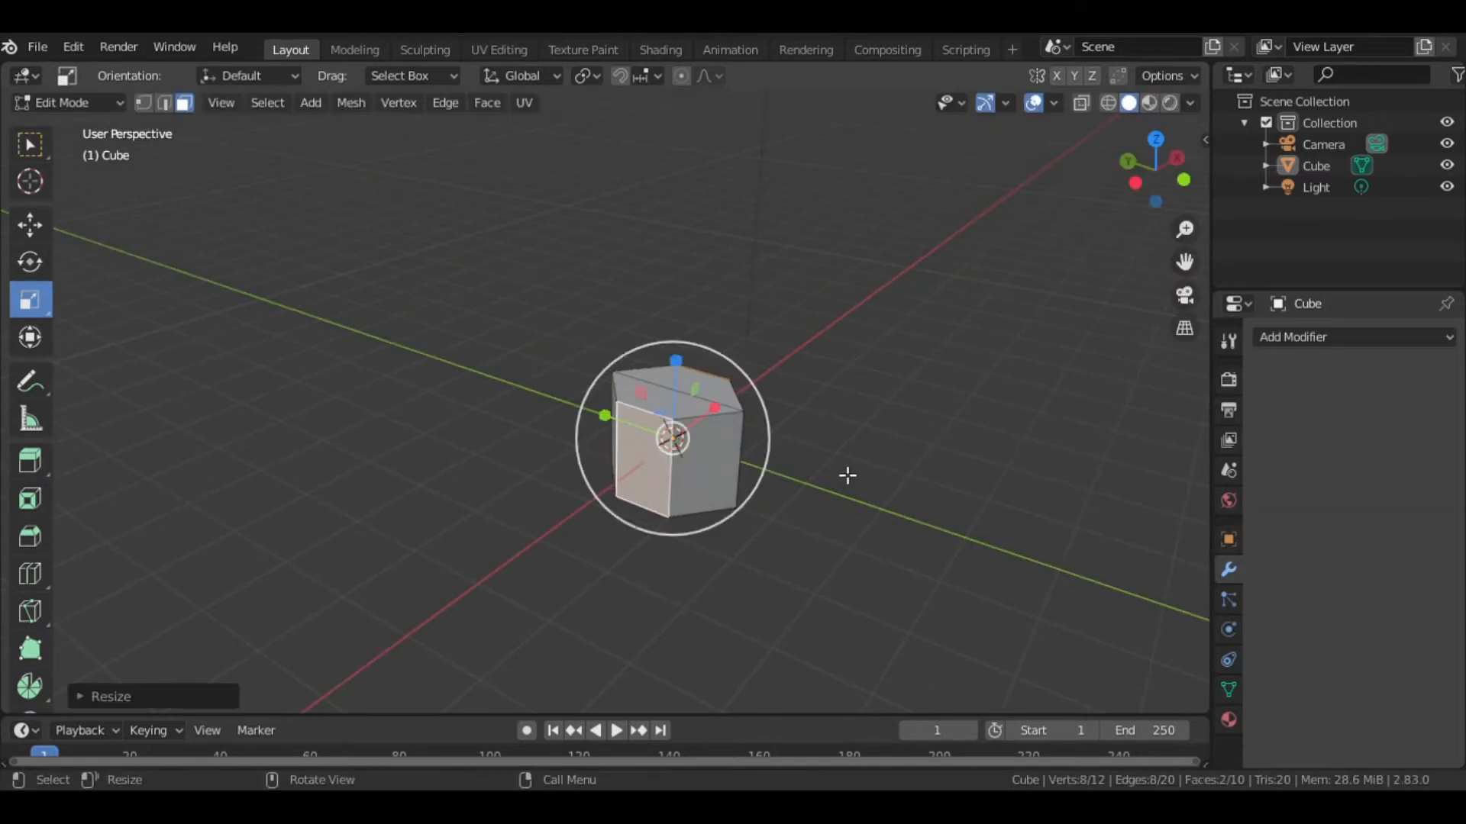
Step: Scale the prism's two top faces to about half size and lower them about 0.5 m to form a flared trunk base
click(681, 395)
shift+click(711, 387)
key(KP_1)
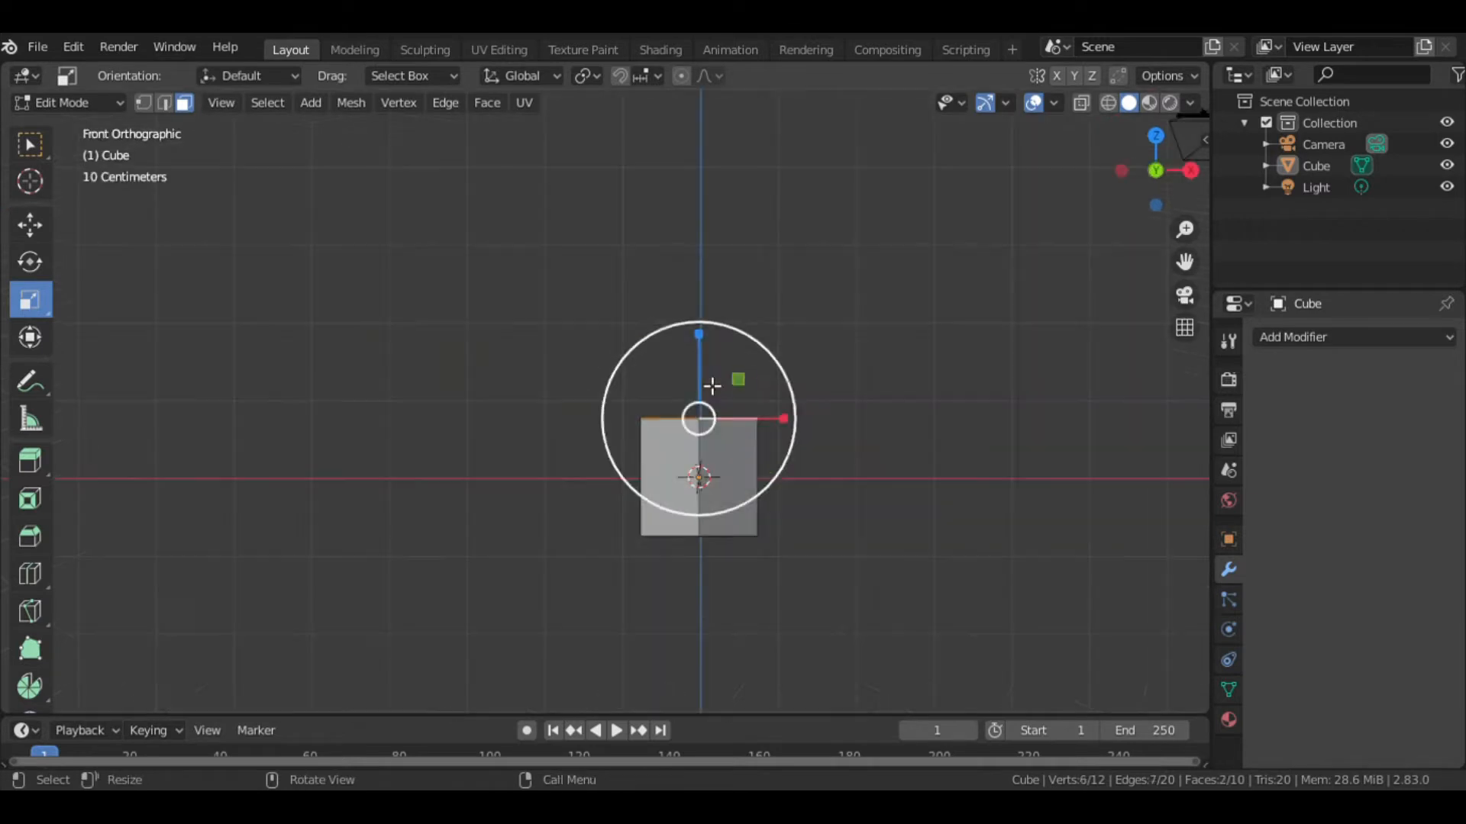
key(s)
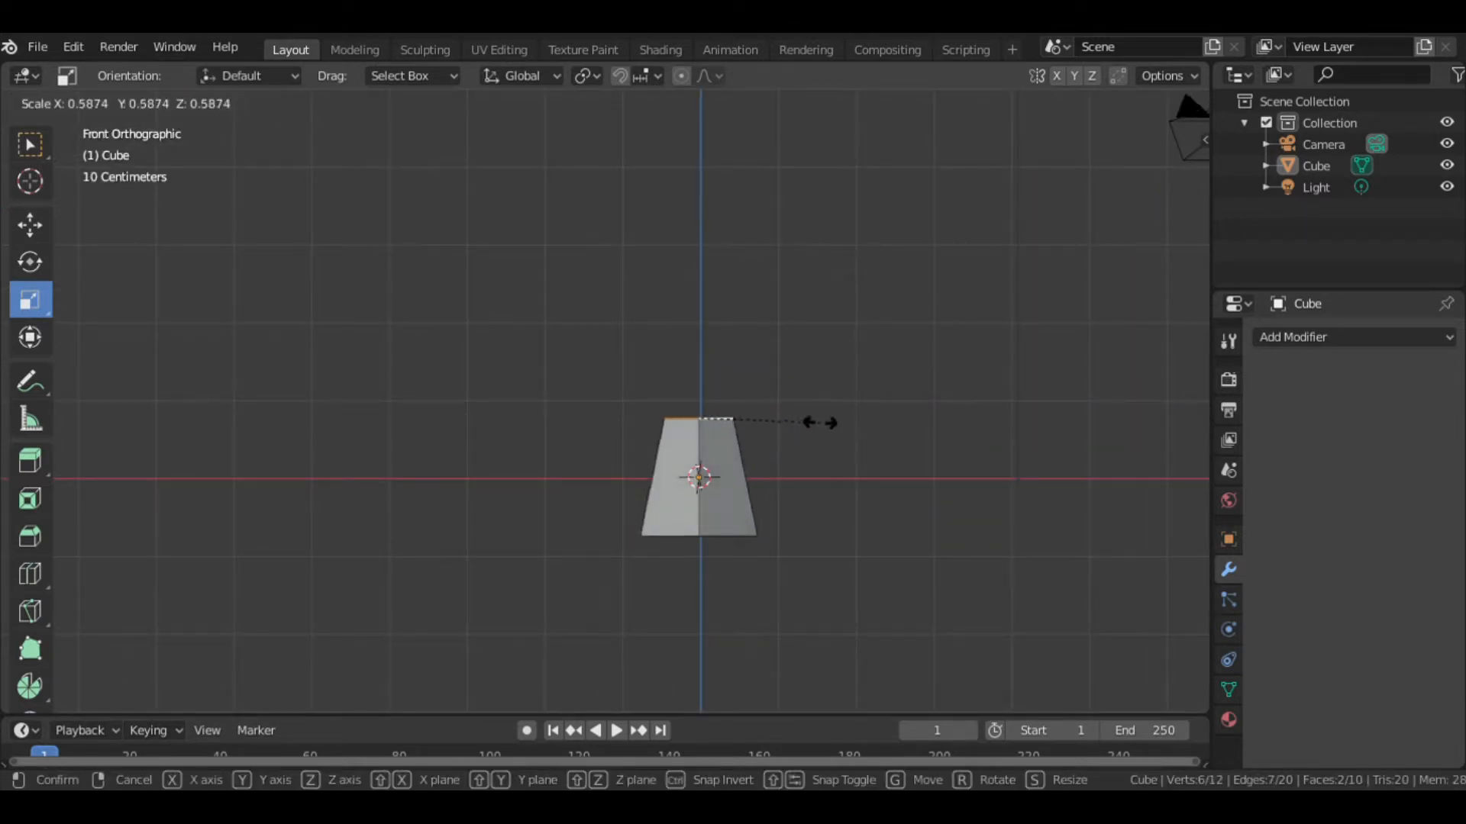
click(798, 416)
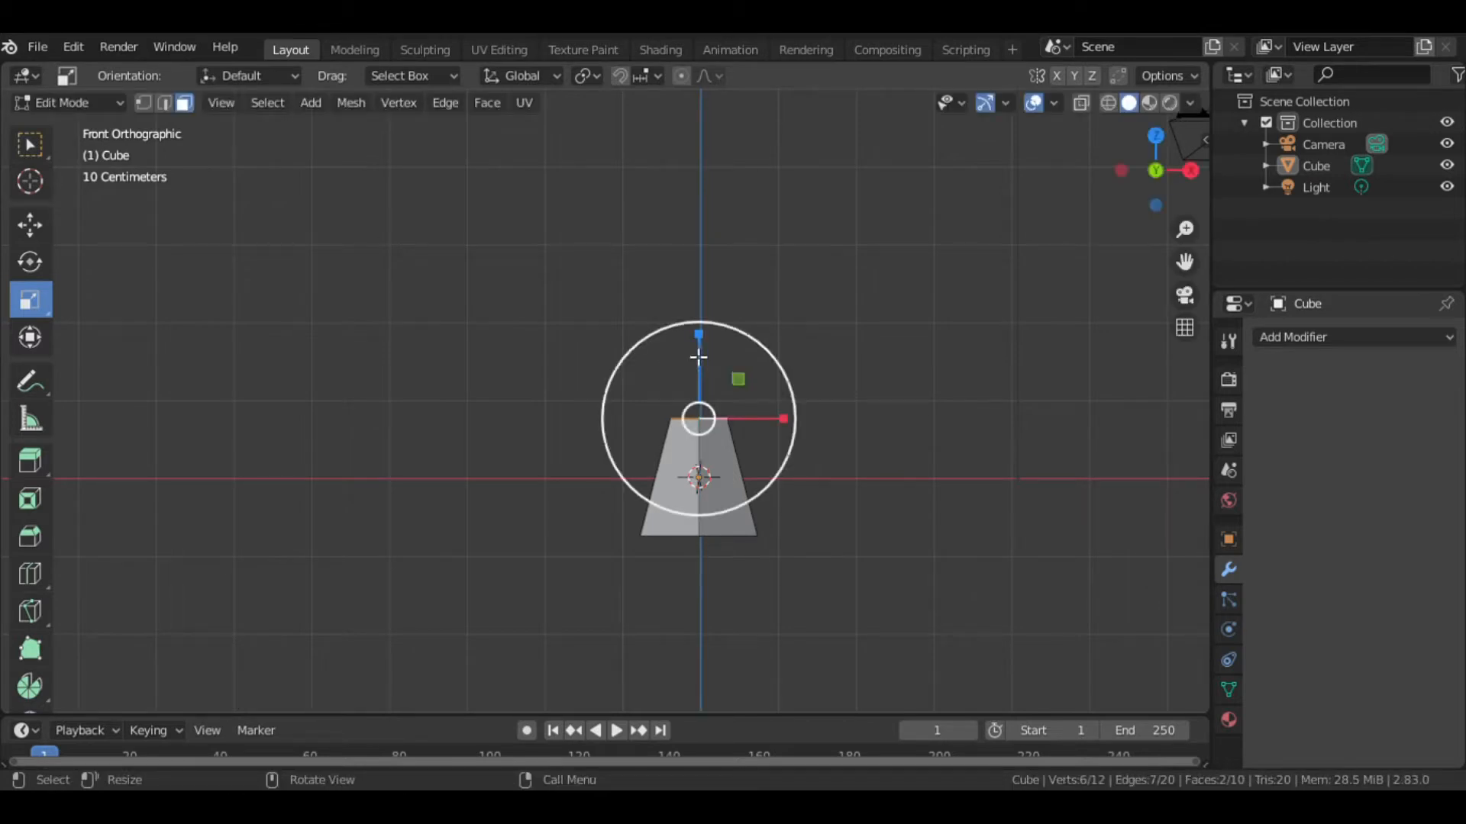
key(g)
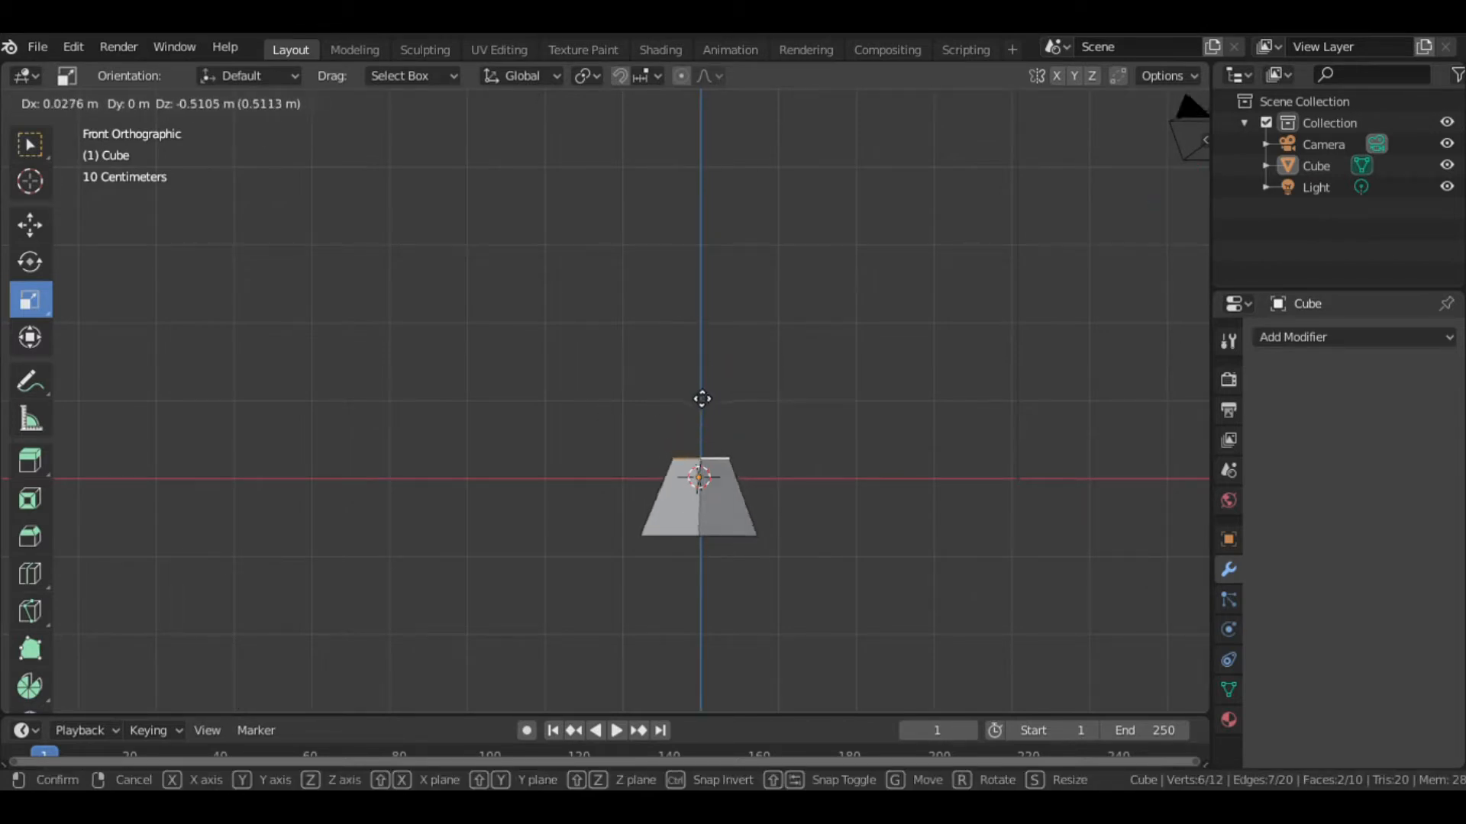
click(700, 403)
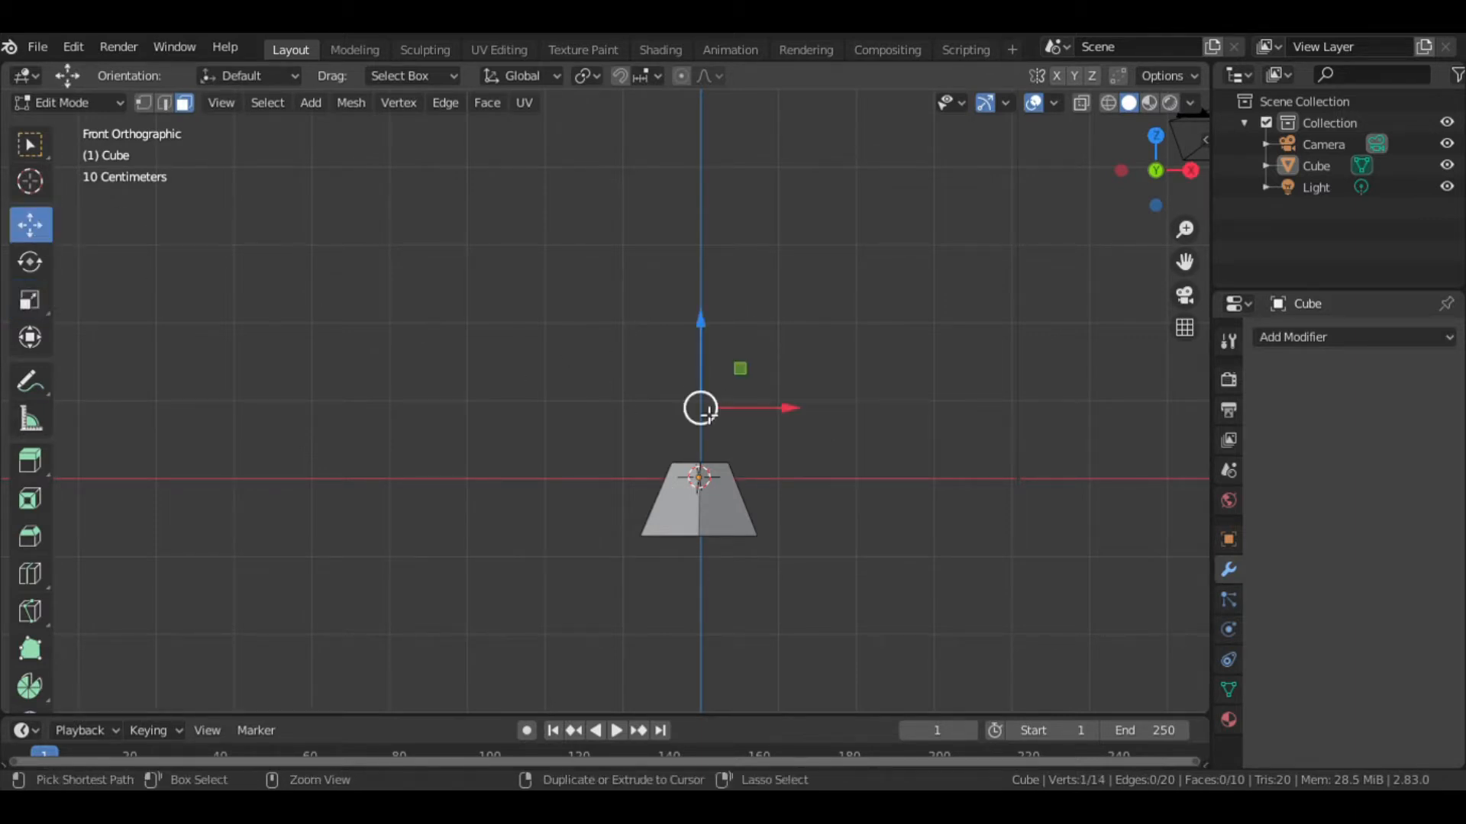
Step: Extrude the trunk upward from its top faces in five slightly bent segments and scale the upper end
middle_drag(709, 415, 723, 377)
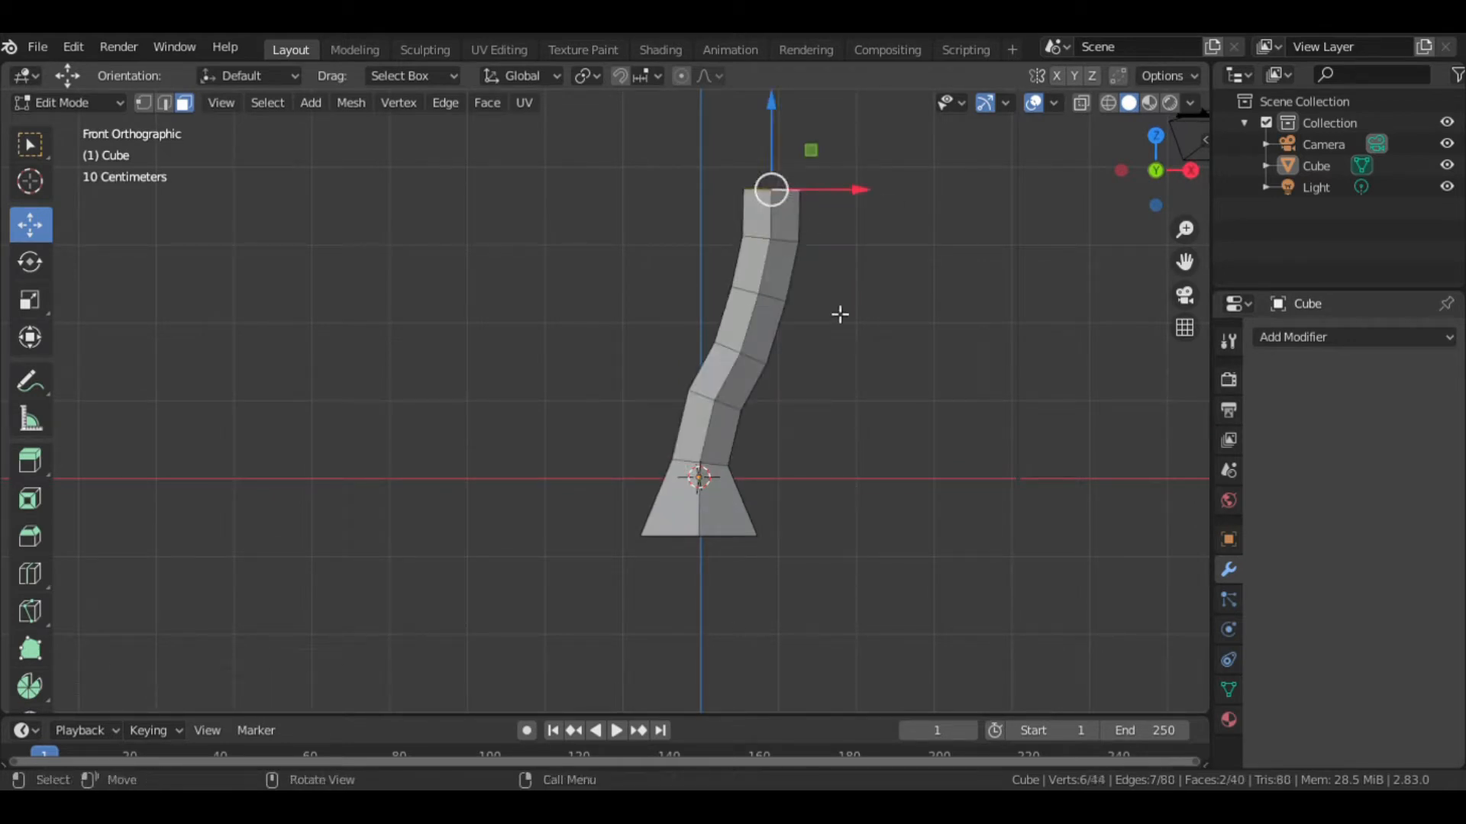
middle_drag(840, 314, 993, 297)
key(s)
click(918, 278)
Step: Extrude one of the trunk's top faces into a three-segment branch, scaling each end down so it tapers
middle_drag(882, 262, 861, 219)
key(s)
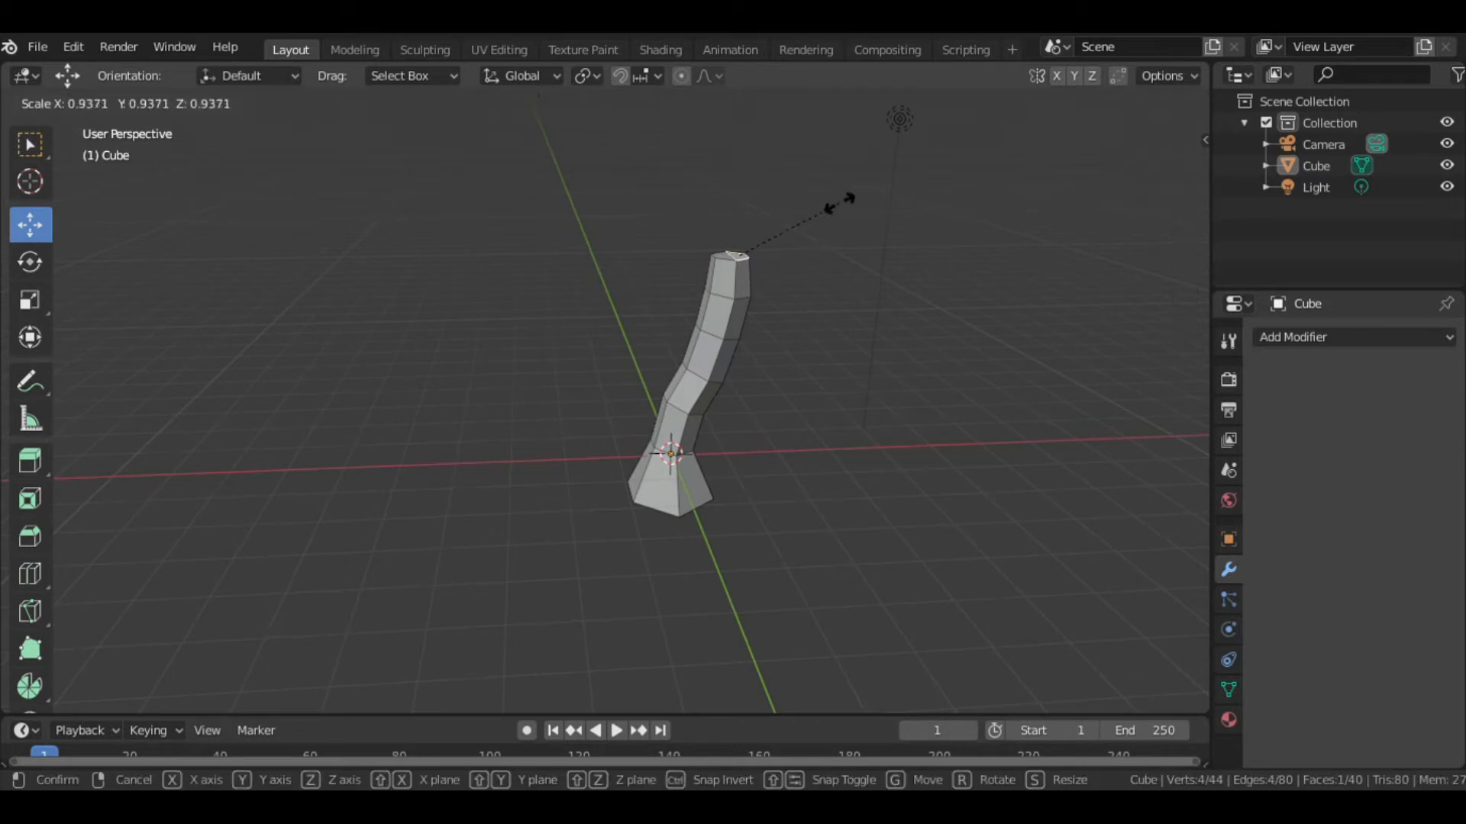
click(837, 209)
key(s)
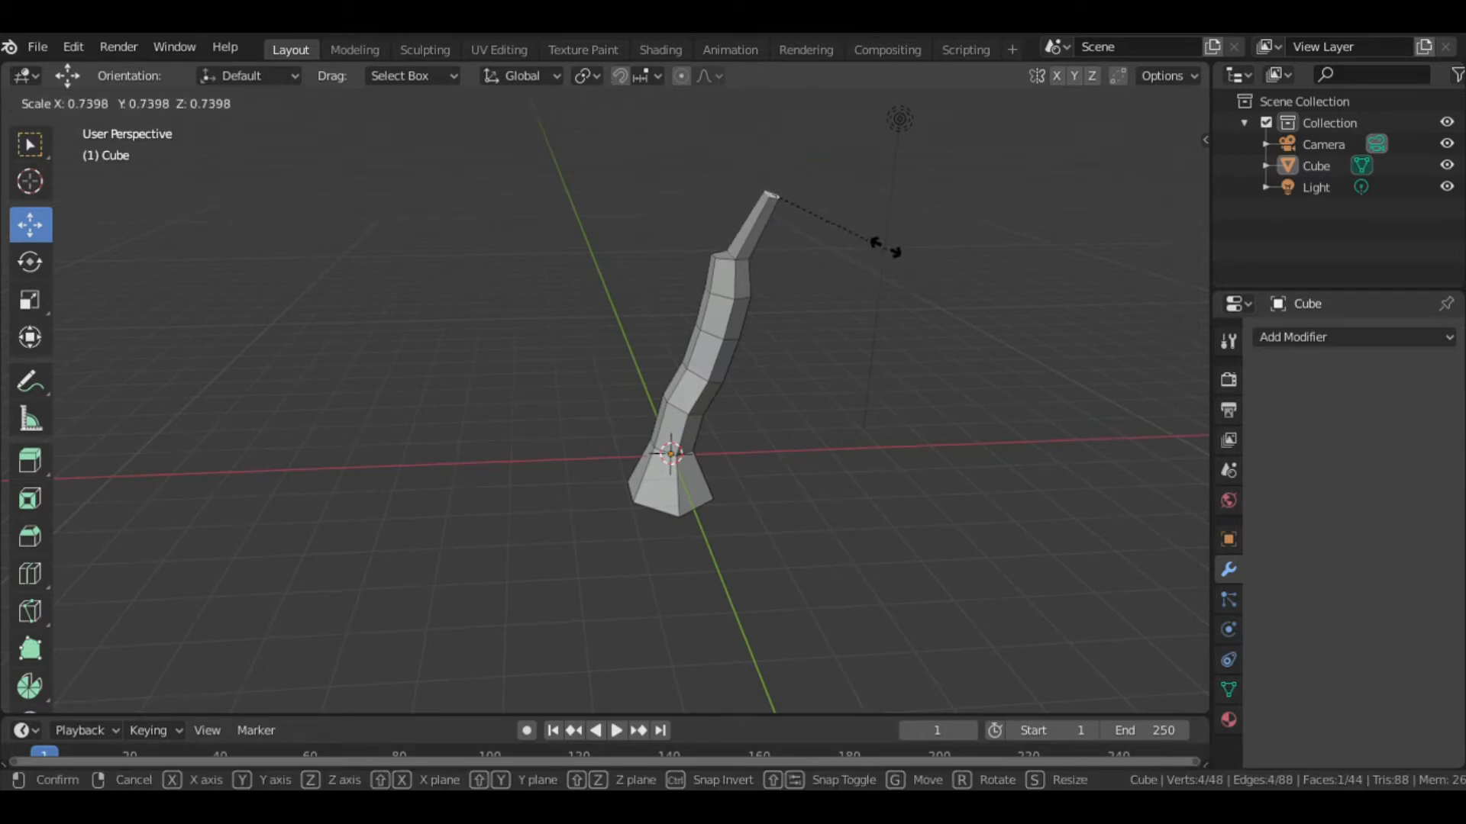
click(873, 219)
key(s)
click(976, 218)
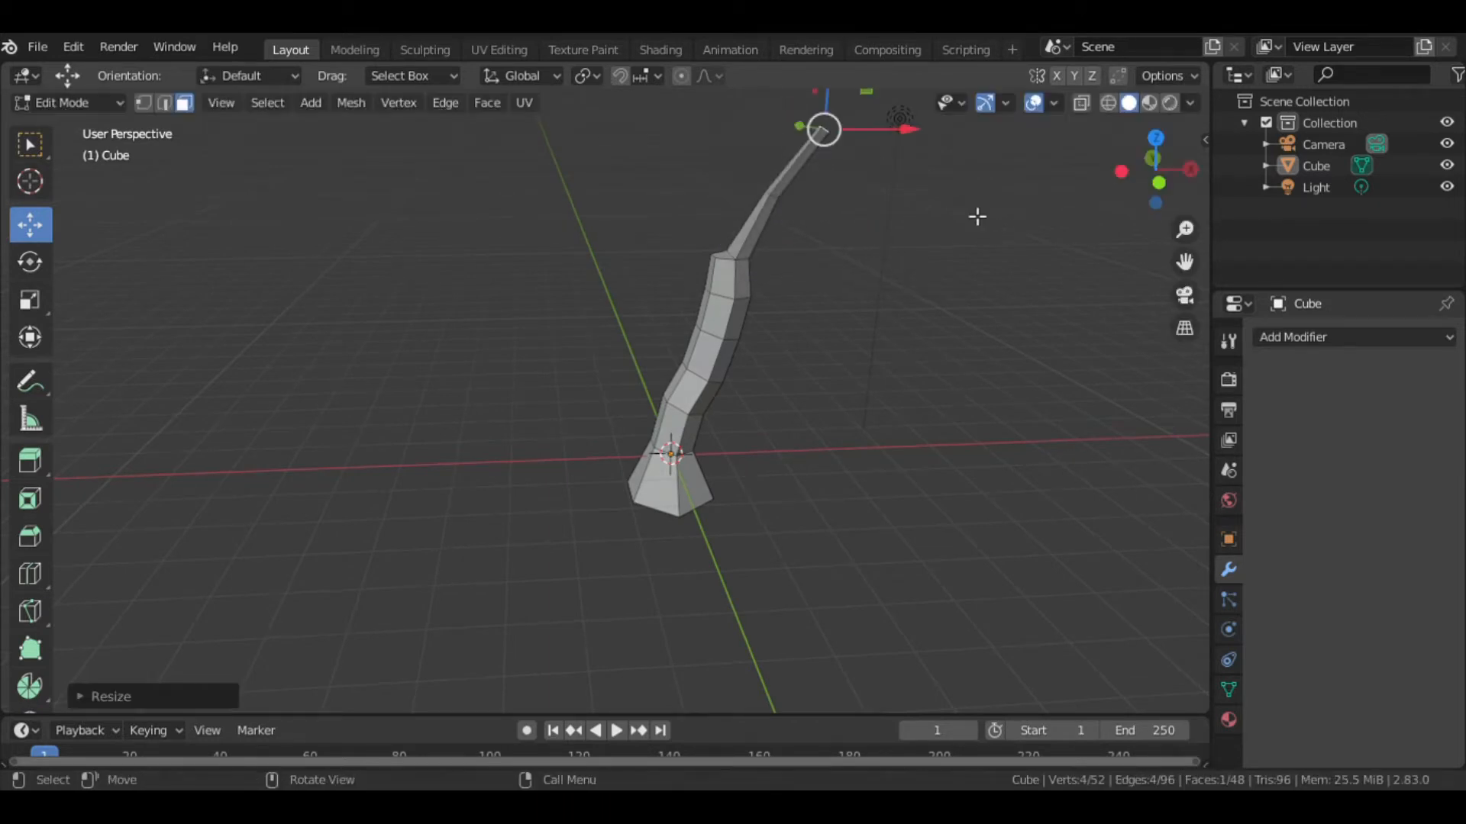
scroll(977, 218, down, 2)
ctrl+right_click(781, 155)
key(s)
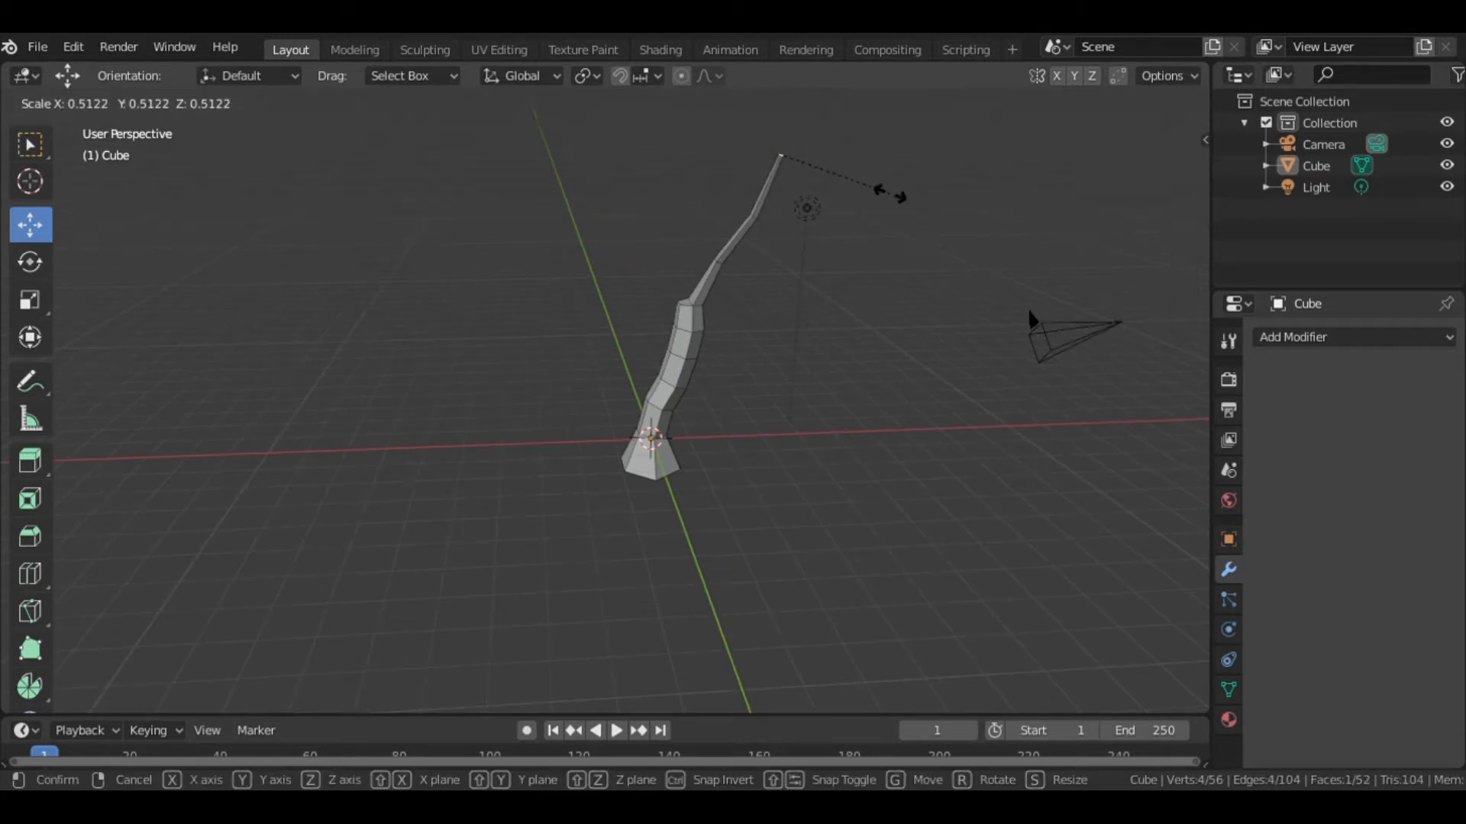
click(893, 203)
Step: Extrude the trunk's other top face into a second tapering three-segment branch leaning away from the first
scroll(767, 226, up, 2)
click(768, 226)
scroll(801, 265, down, 1)
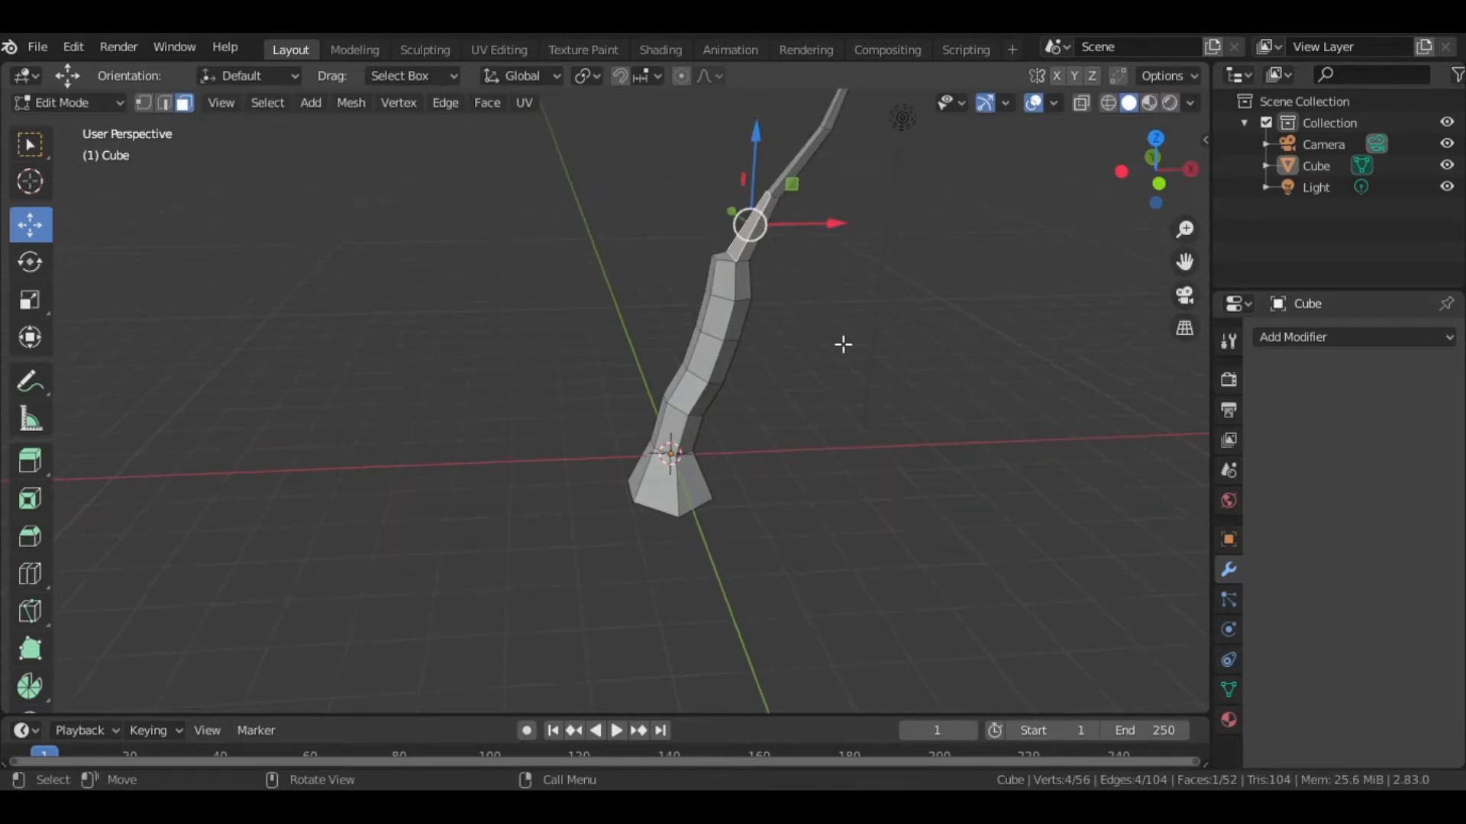
scroll(821, 304, down, 4)
middle_drag(814, 304, 760, 308)
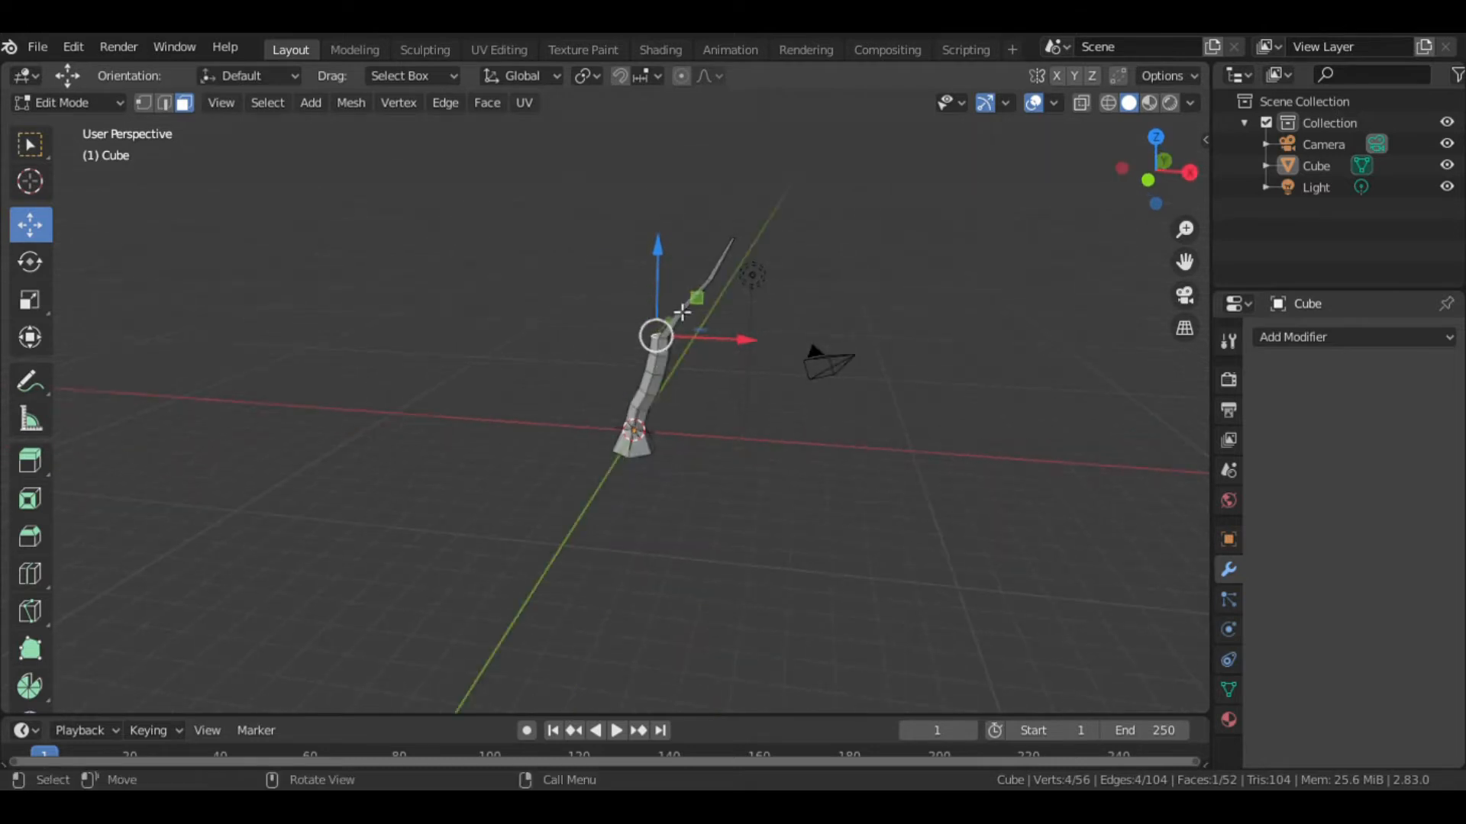
key(s)
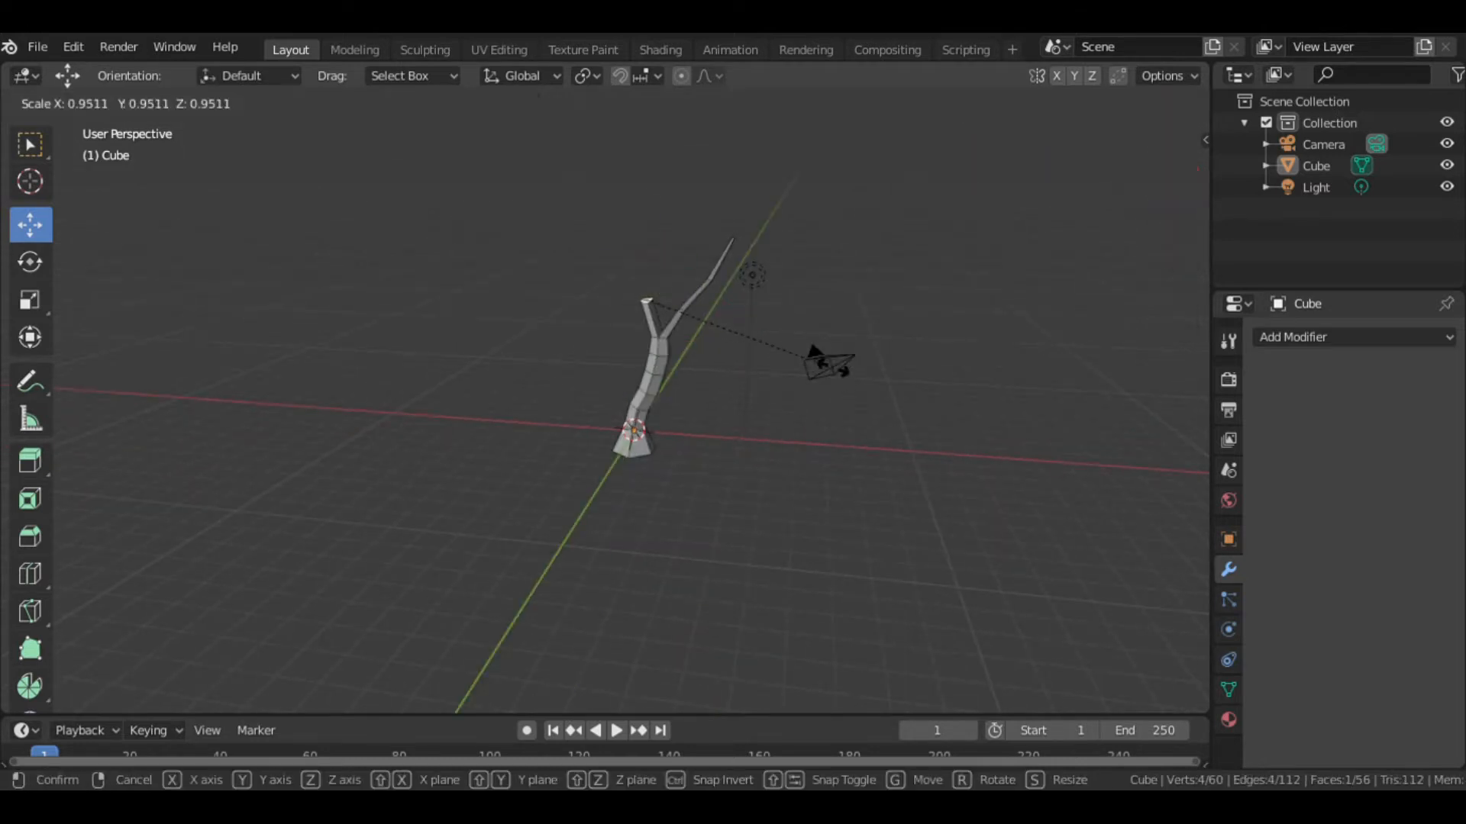
click(726, 317)
key(s)
click(608, 229)
key(s)
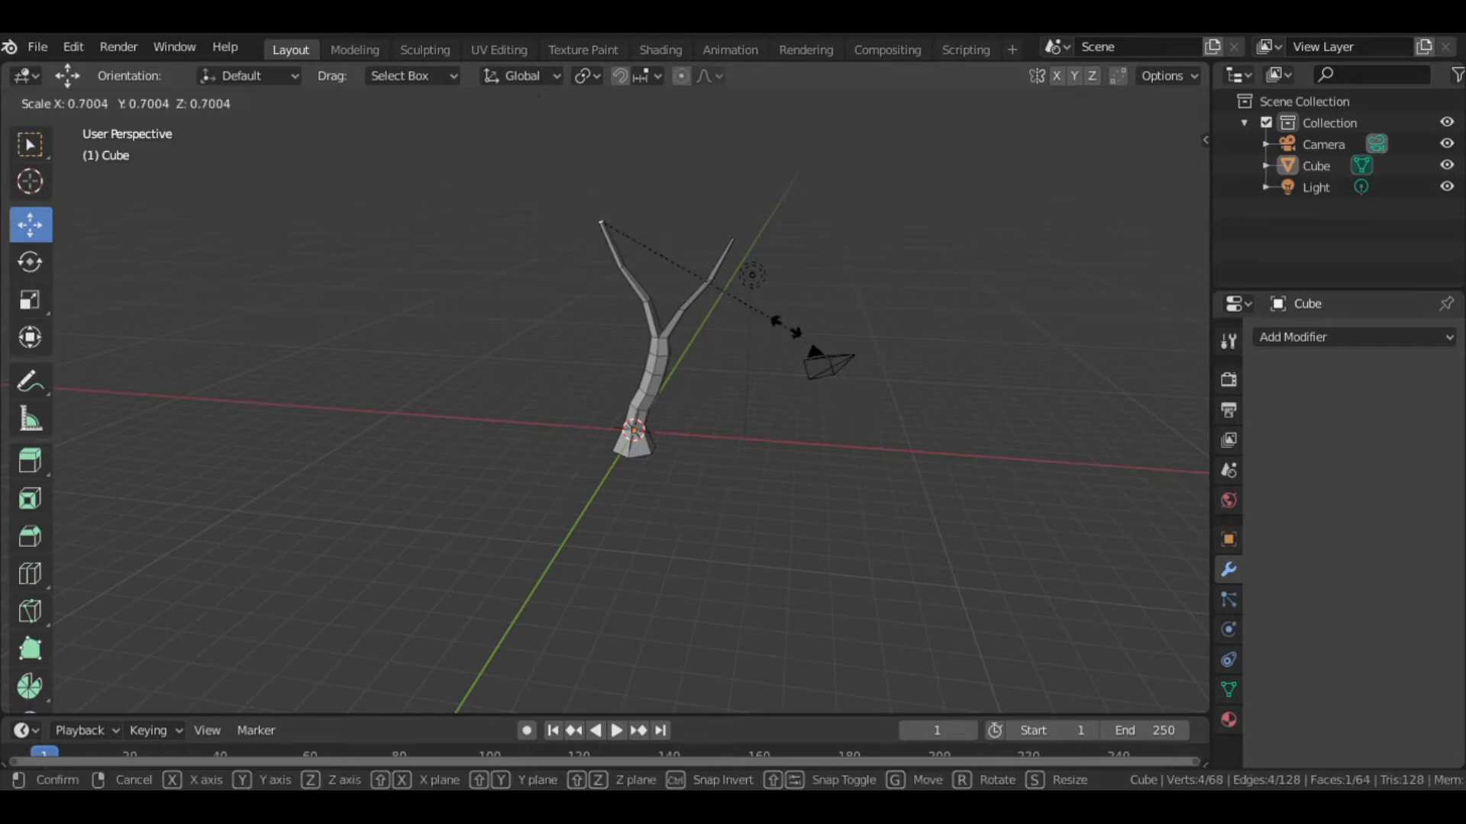
click(784, 327)
Step: Add a loop cut near the top of the trunk and extrude a third branch from a side face there
middle_drag(784, 326, 790, 291)
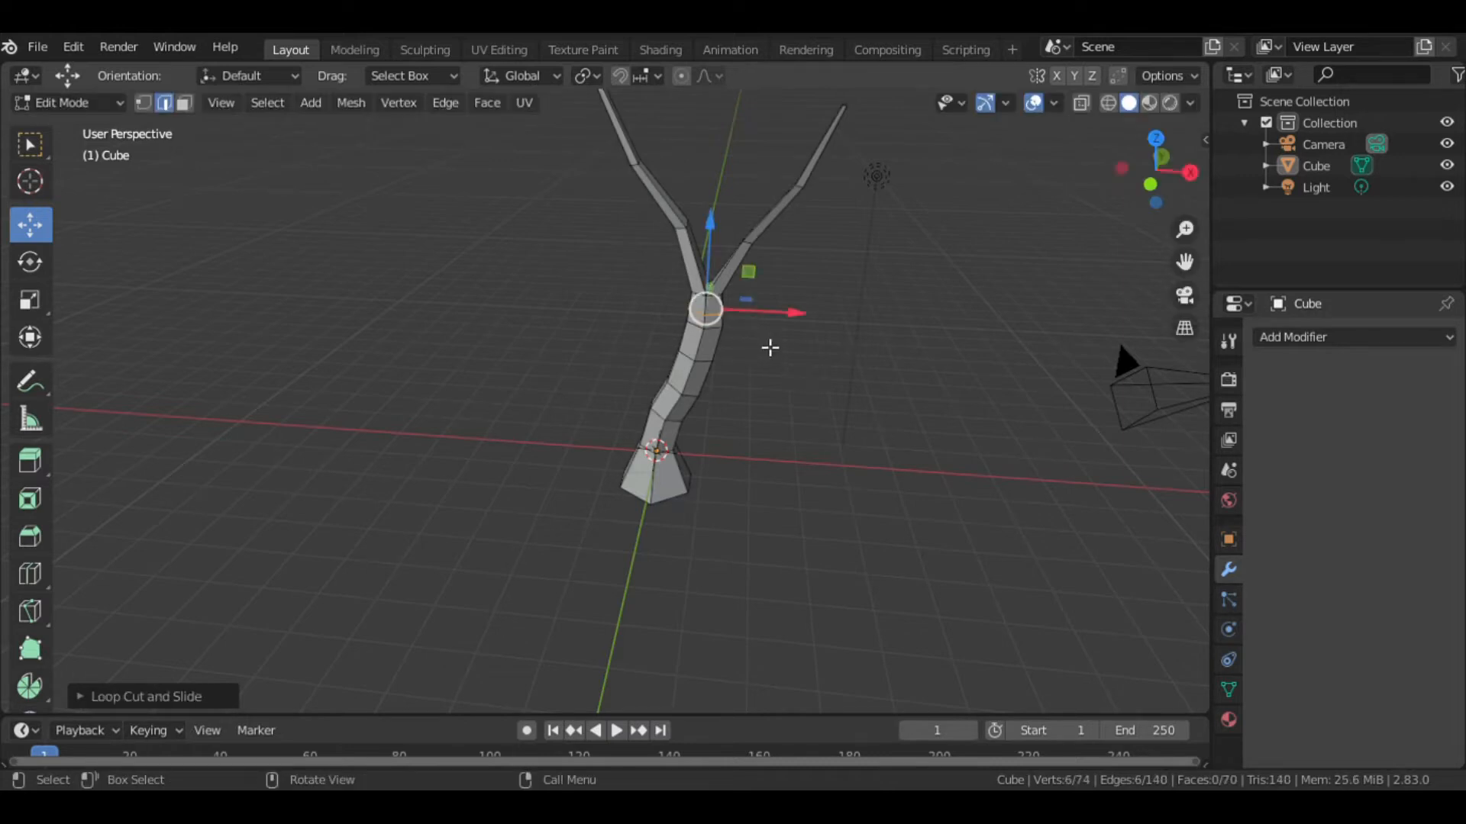
middle_drag(772, 346, 968, 261)
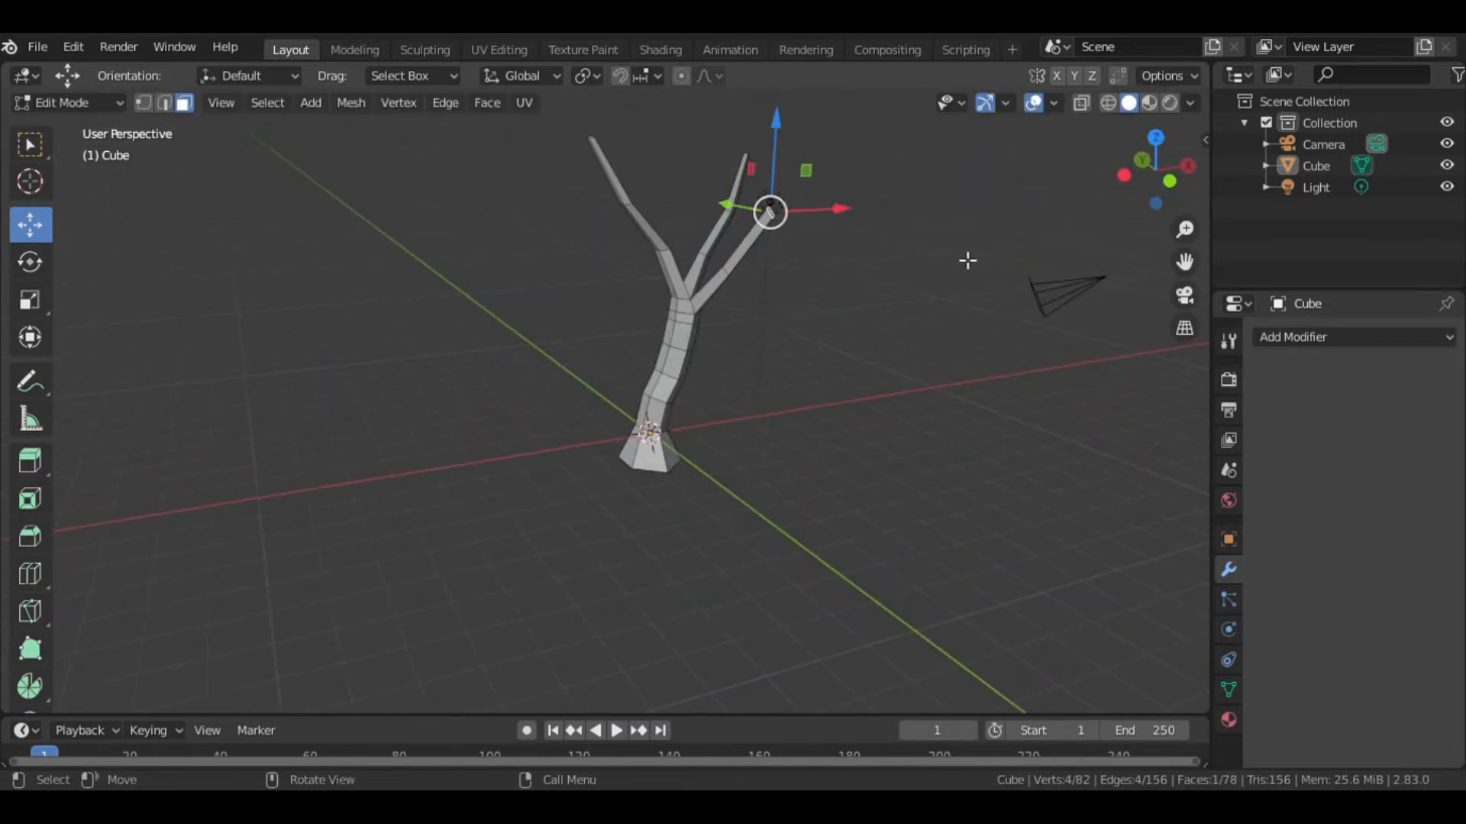
click(766, 211)
middle_drag(766, 211, 926, 208)
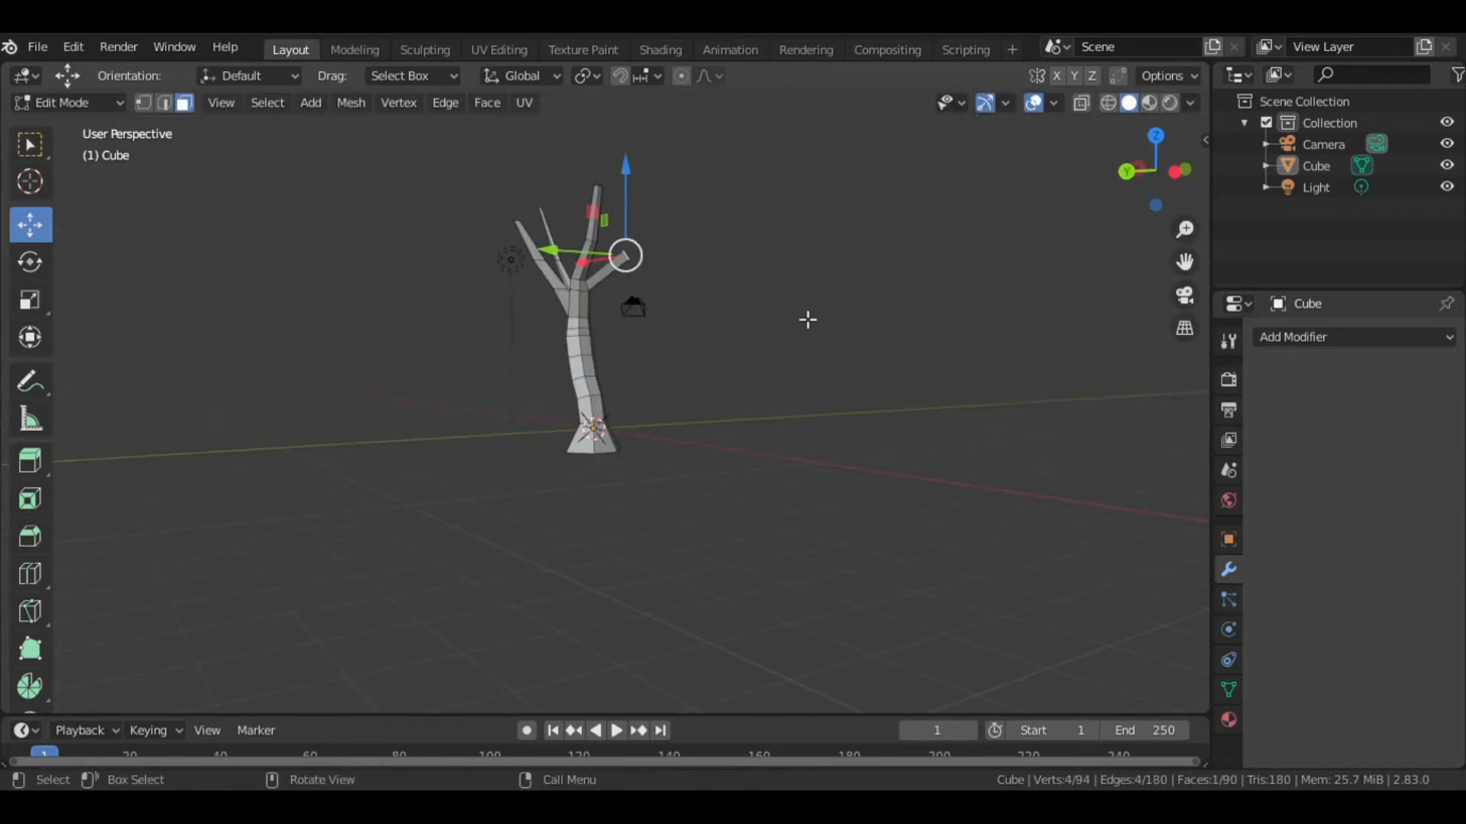
Step: Scale down the end of the short new branch and extrude further tapering branches around the upper trunk
key(s)
click(794, 221)
middle_drag(794, 220, 771, 252)
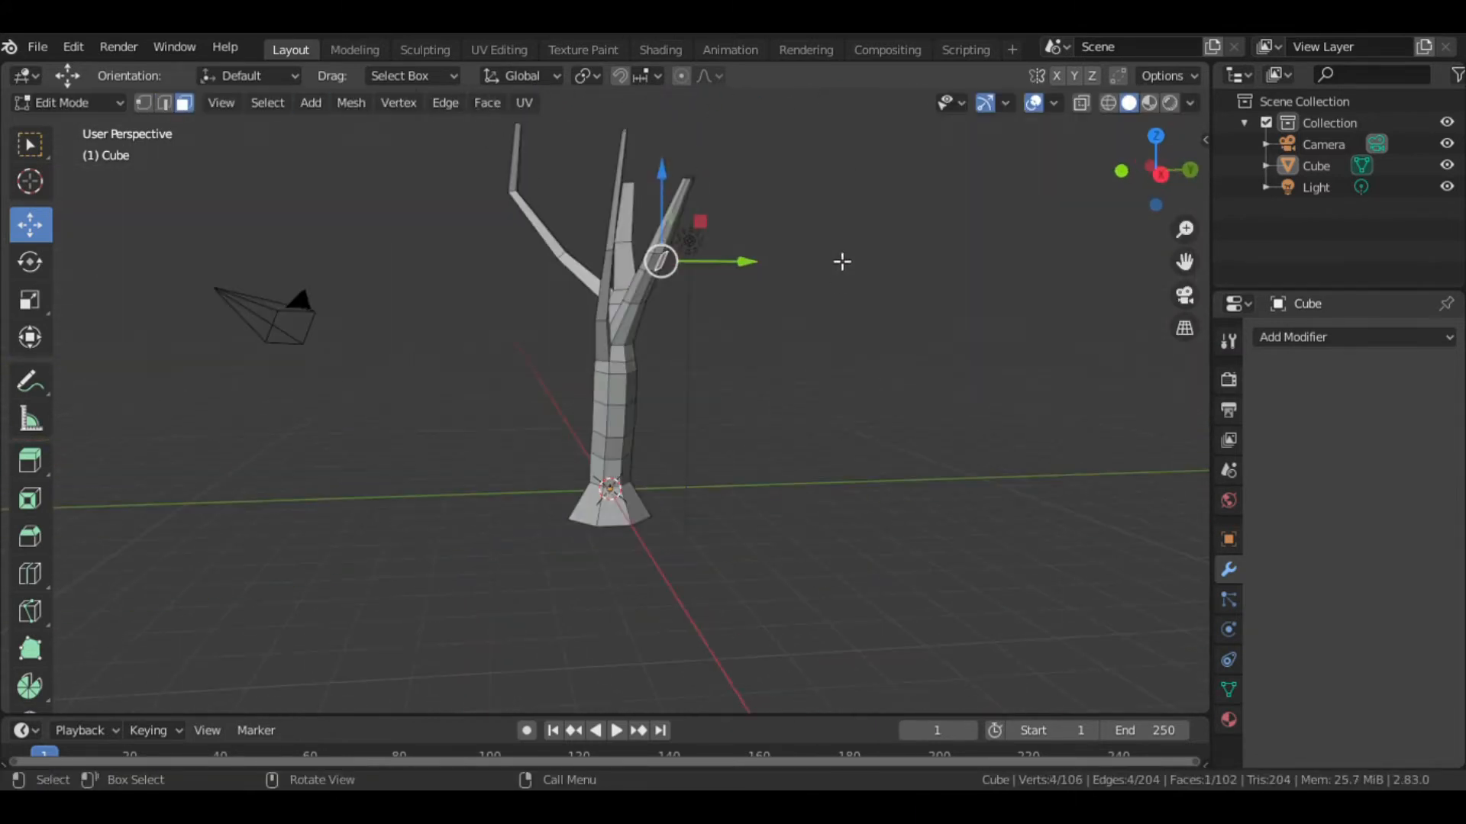
Step: Cut extra edge loops into the main branches and extrude tapering side branches from their faces, scaling down the ends
middle_drag(845, 170, 900, 272)
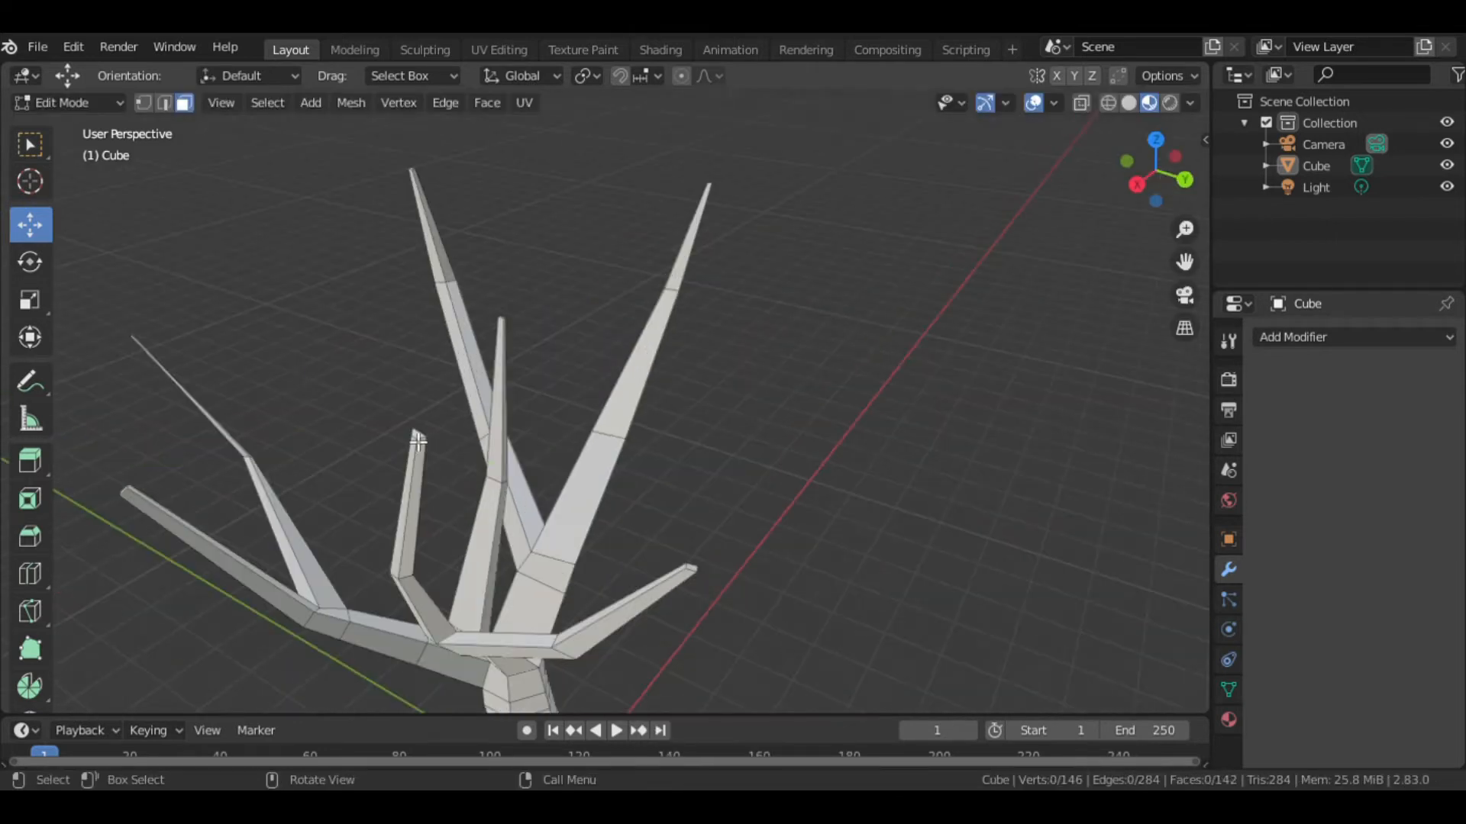
key(s)
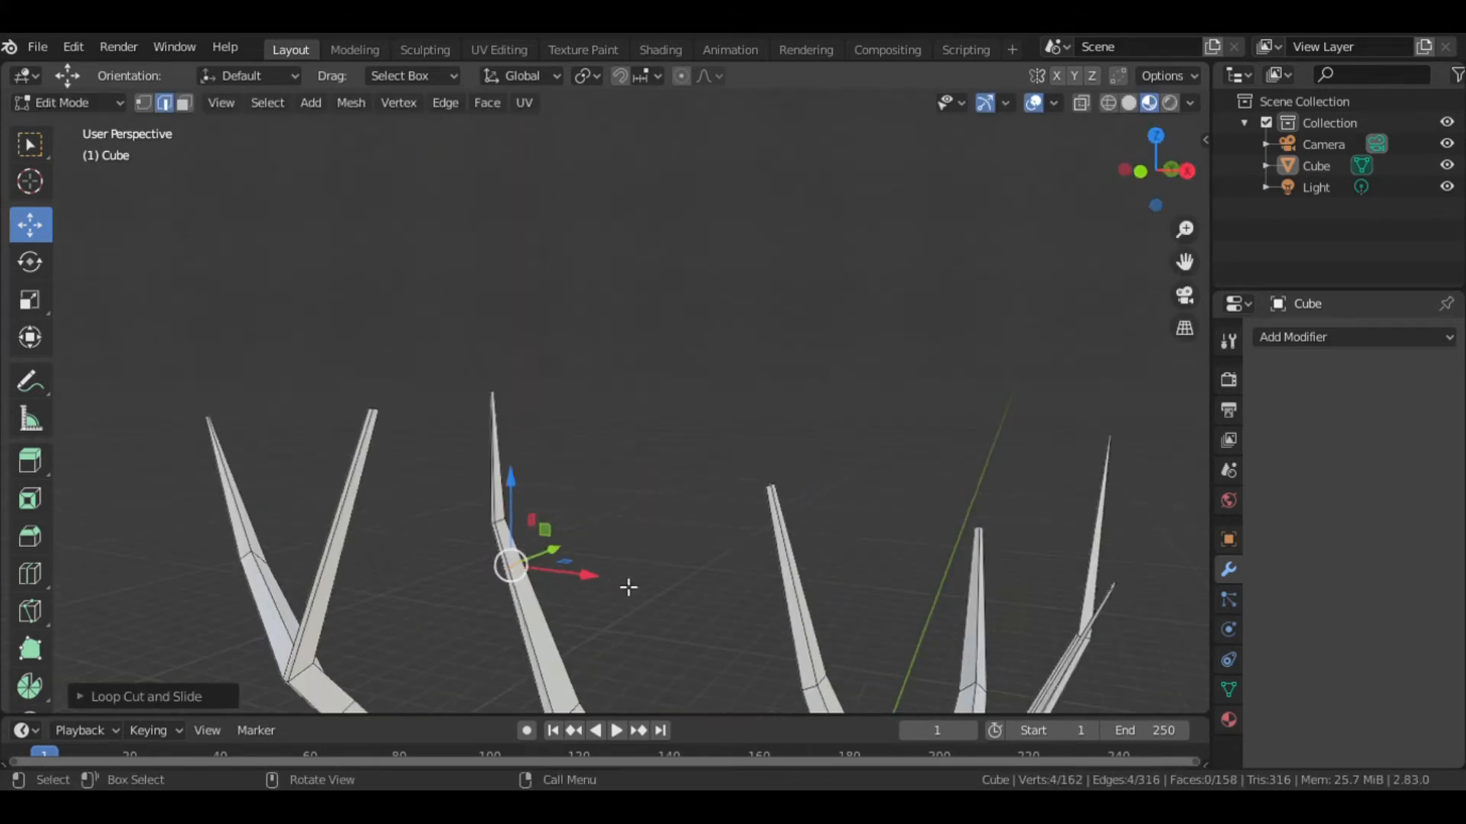
key(s)
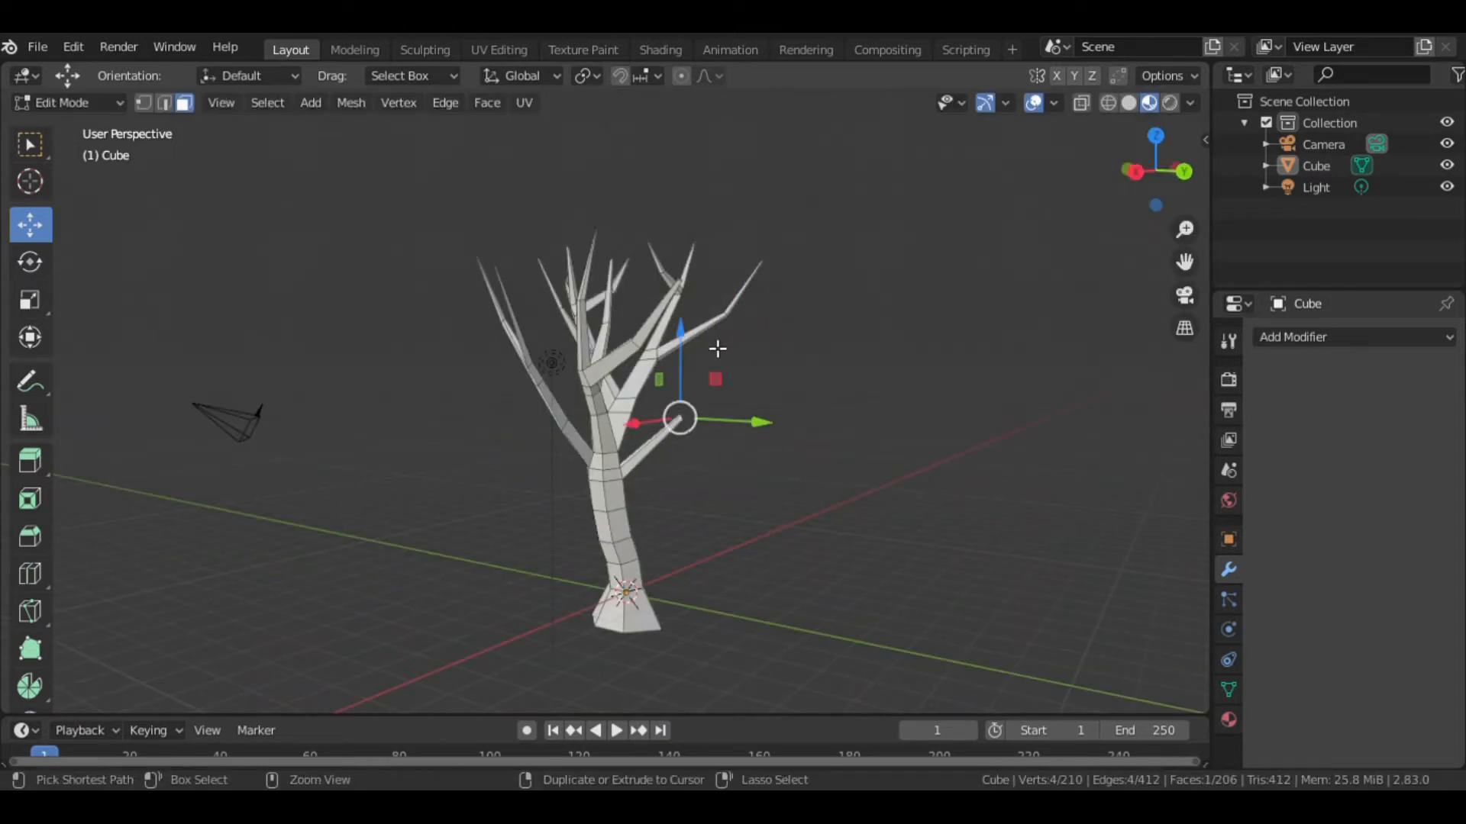
key(s)
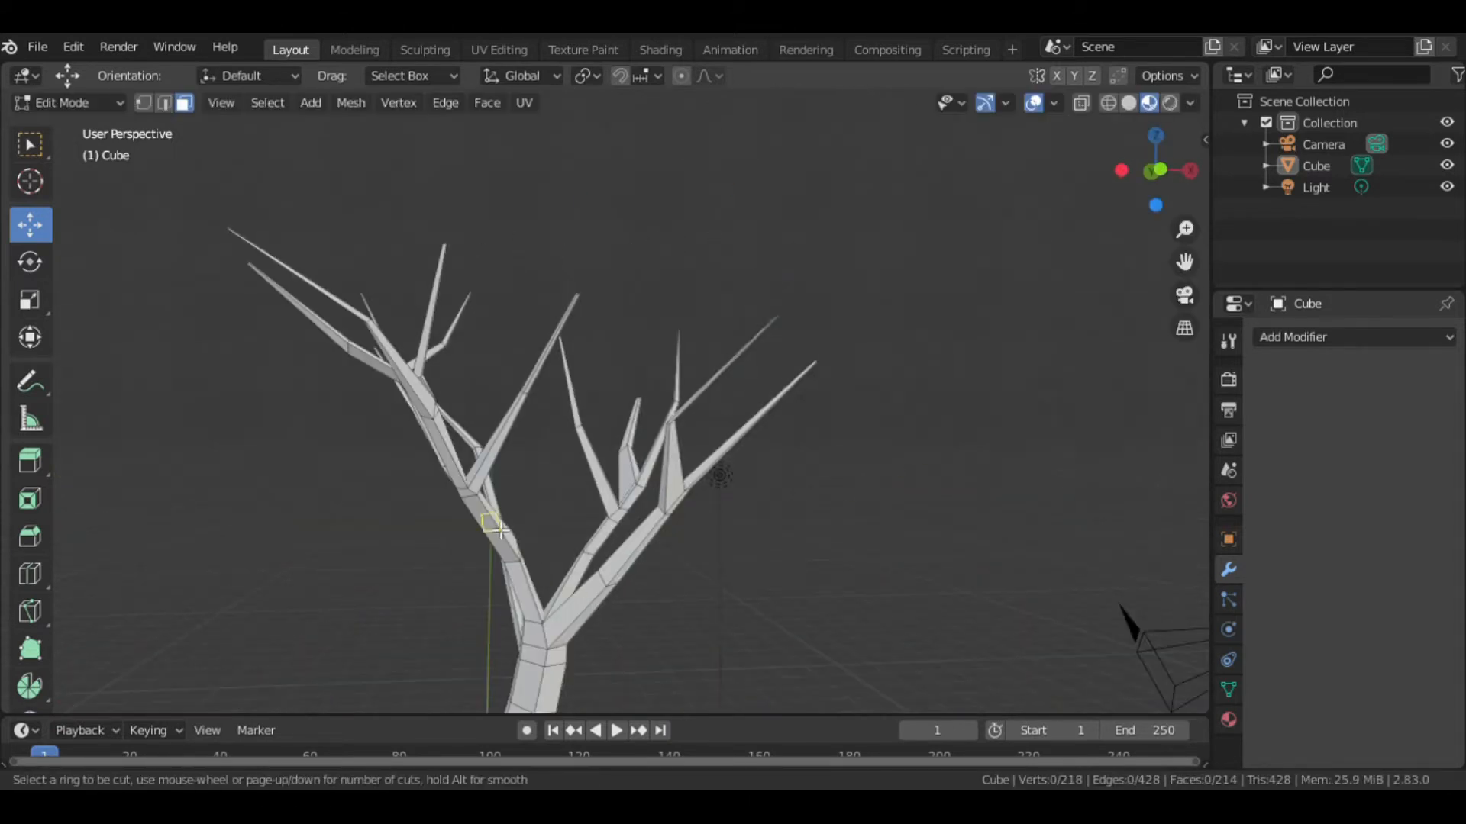
Step: Add a loop cut to a main branch and extrude a two-segment side branch from one face, scaling each end down
click(599, 578)
click(599, 579)
key(3)
middle_drag(600, 579, 598, 632)
scroll(511, 605, up, 2)
click(658, 605)
middle_drag(871, 633, 877, 375)
key(s)
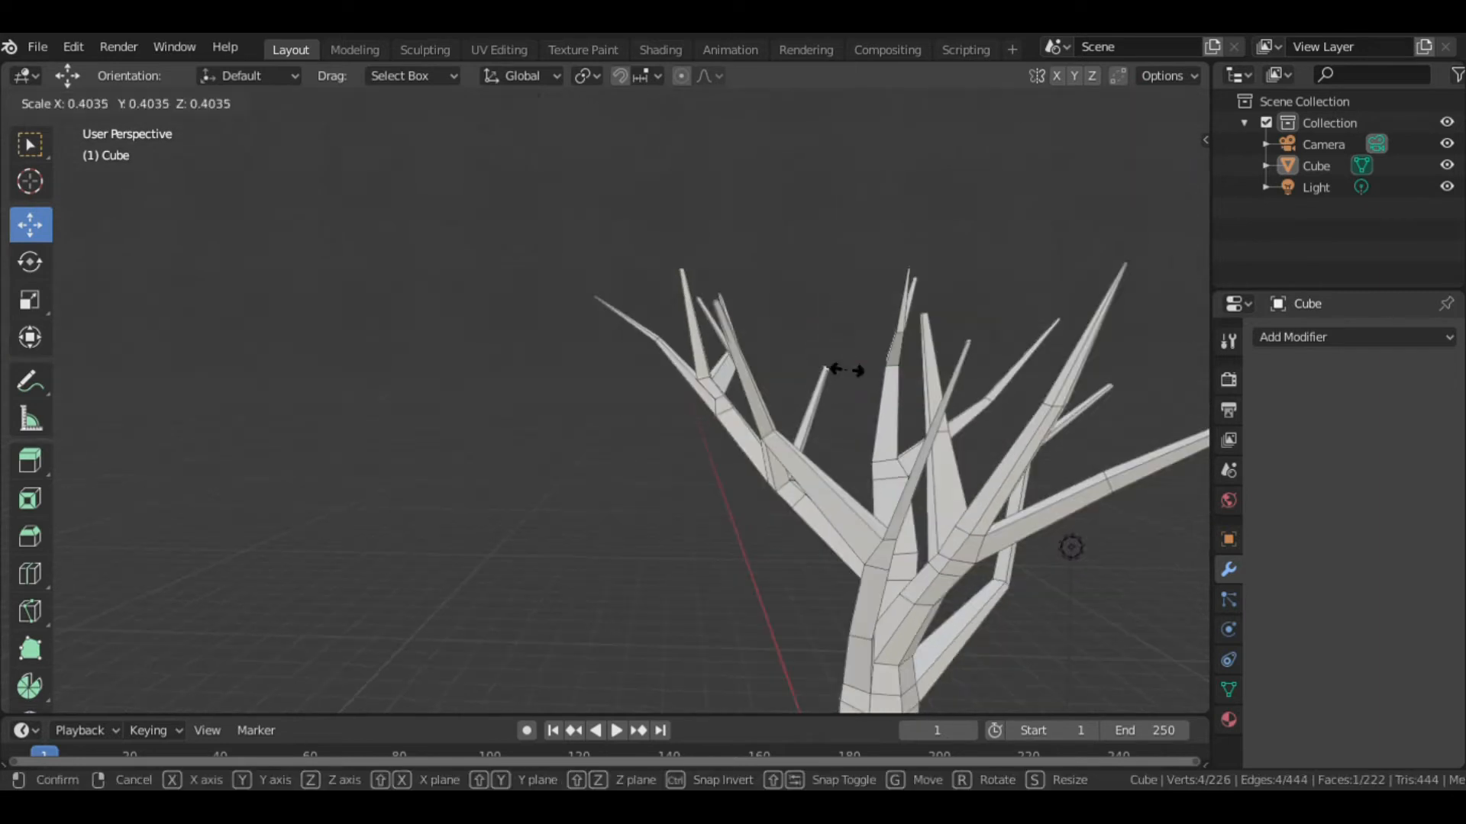
click(844, 370)
ctrl+right_click(841, 304)
key(s)
click(871, 276)
Step: Extrude another two-segment side branch from a neighbouring branch and scale down its end face
scroll(916, 428, down, 4)
middle_drag(920, 450, 779, 468)
click(909, 307)
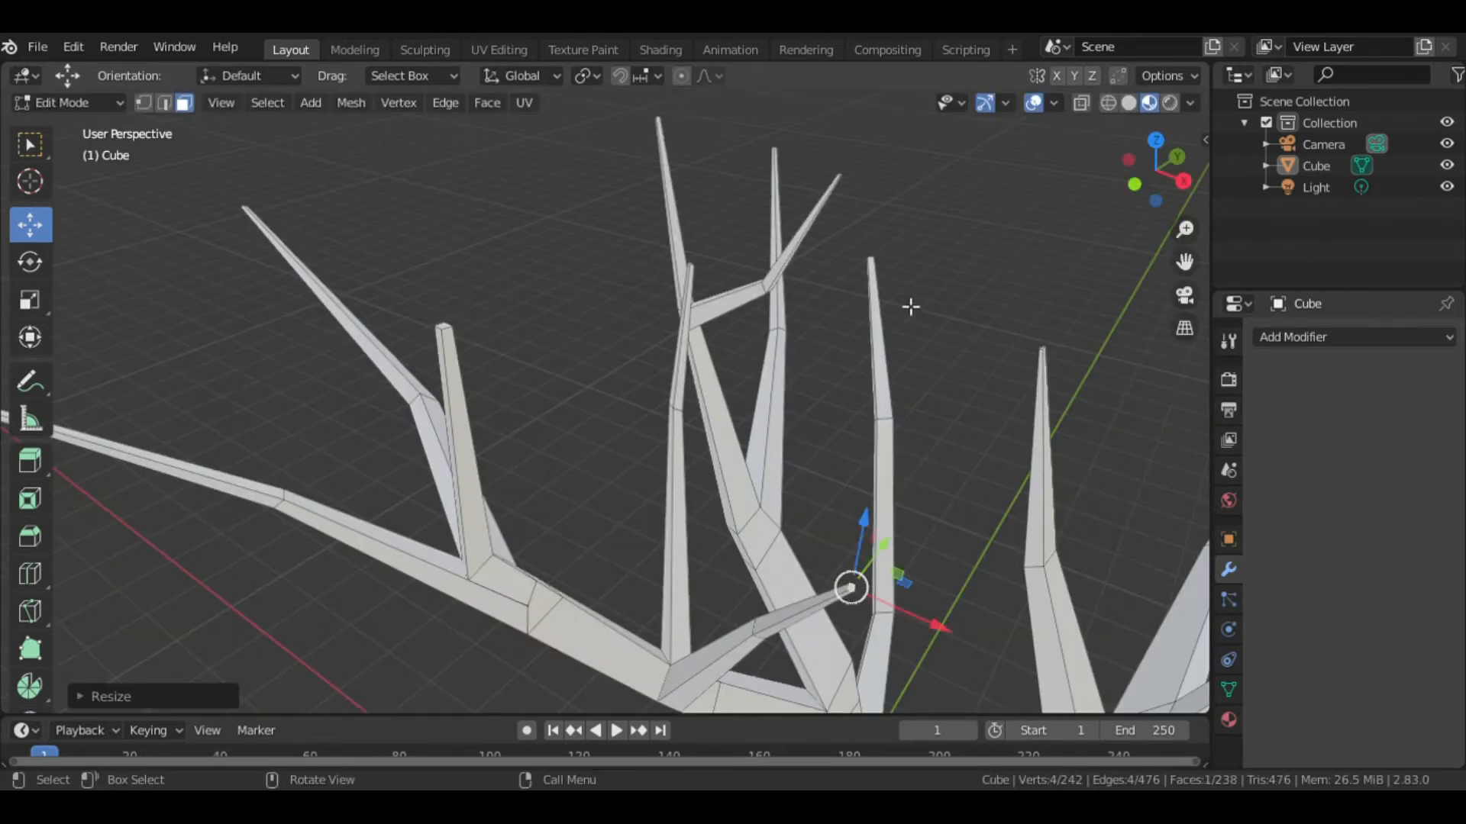
Step: Scale down the end faces of two blunt side branches to turn them into sharp tips
middle_drag(909, 308, 977, 367)
click(400, 411)
key(s)
click(403, 414)
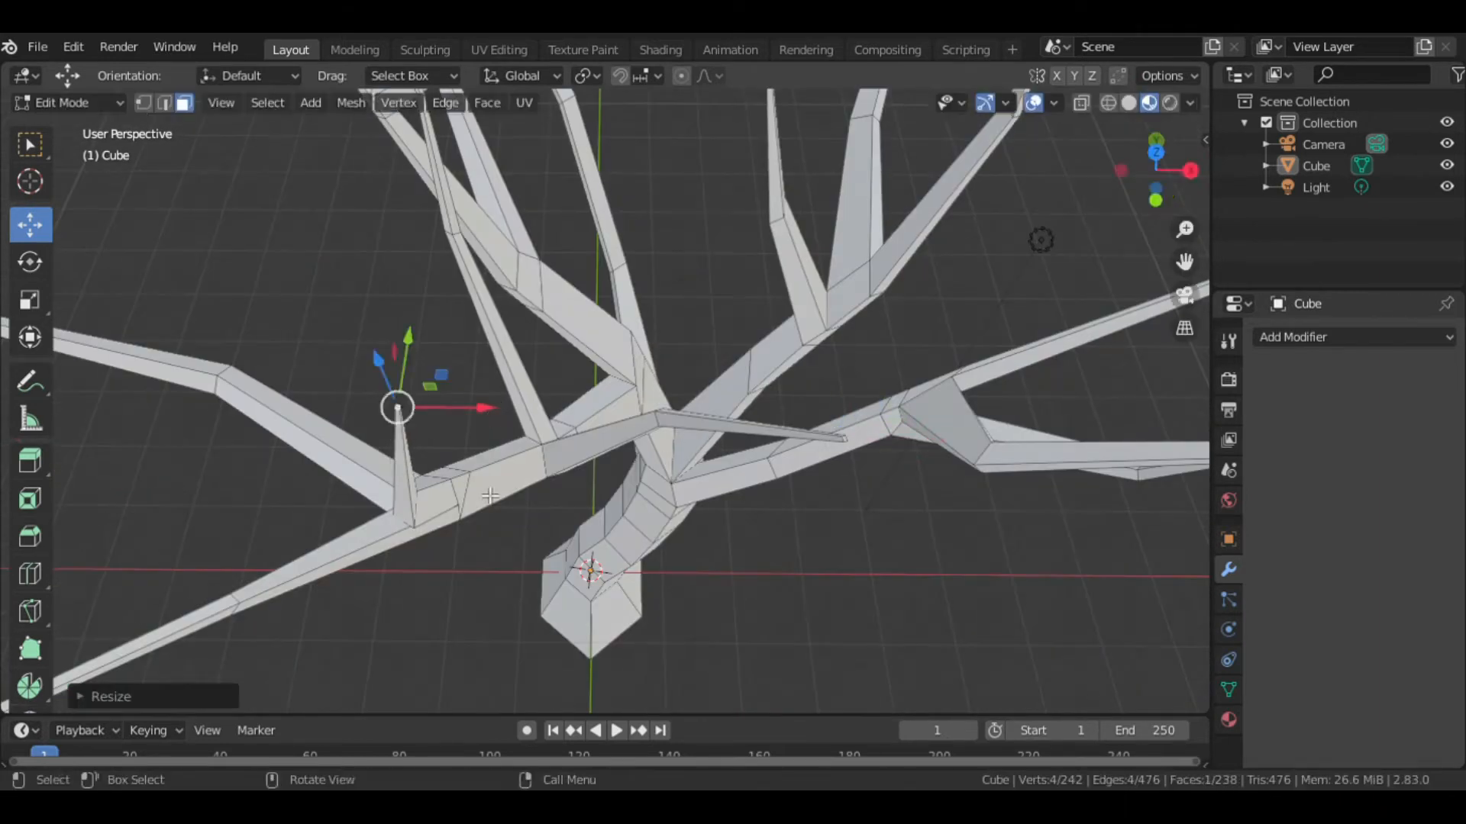
middle_drag(405, 526, 756, 446)
shift+middle_drag(648, 520, 851, 482)
click(650, 539)
key(s)
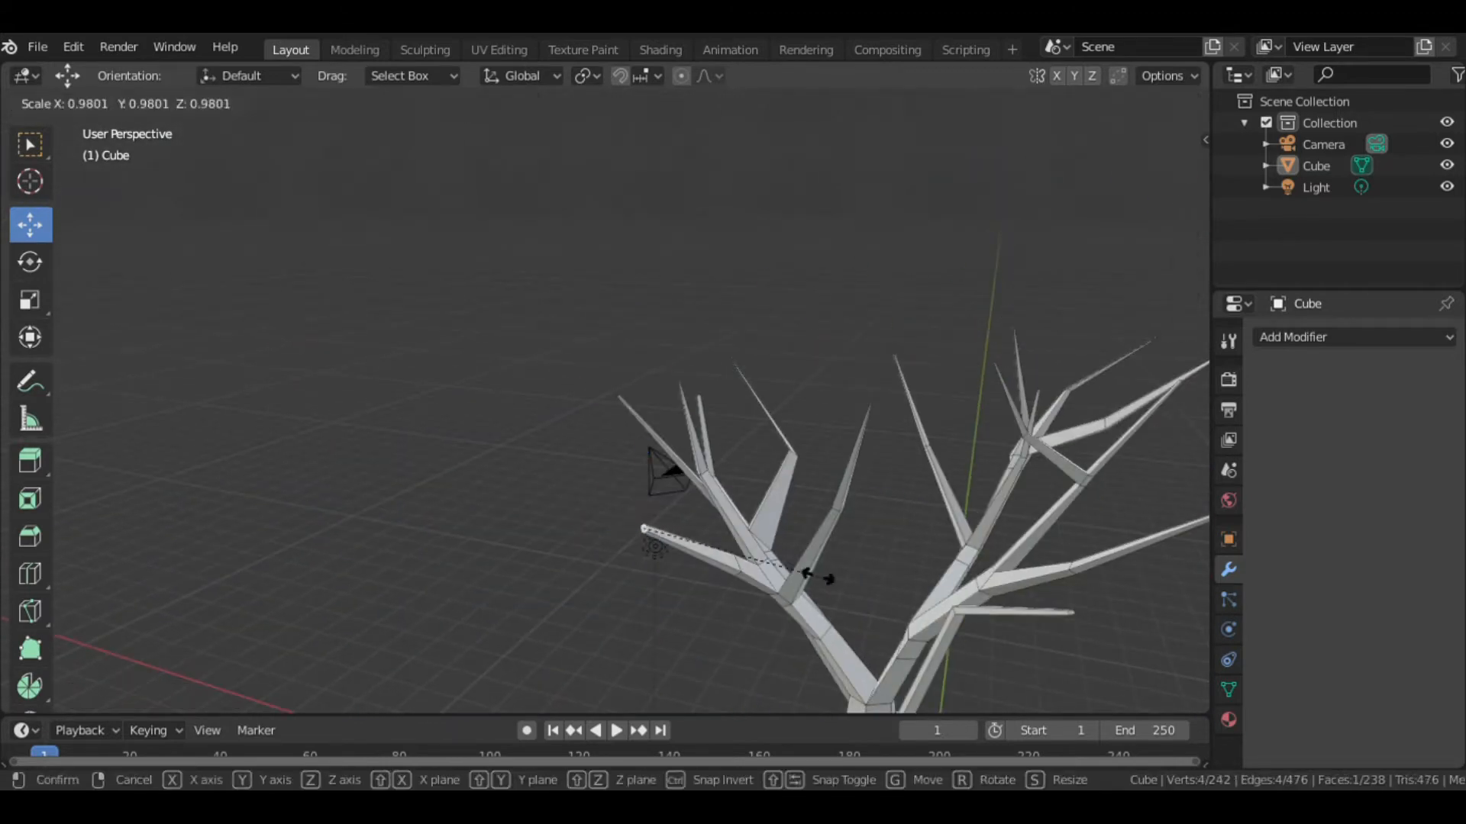
click(672, 544)
Step: Scale the end face of the short upright branch near the fork to about 0.28 or less to sharpen it
middle_drag(978, 504, 533, 438)
middle_drag(382, 481, 430, 483)
click(430, 482)
key(s)
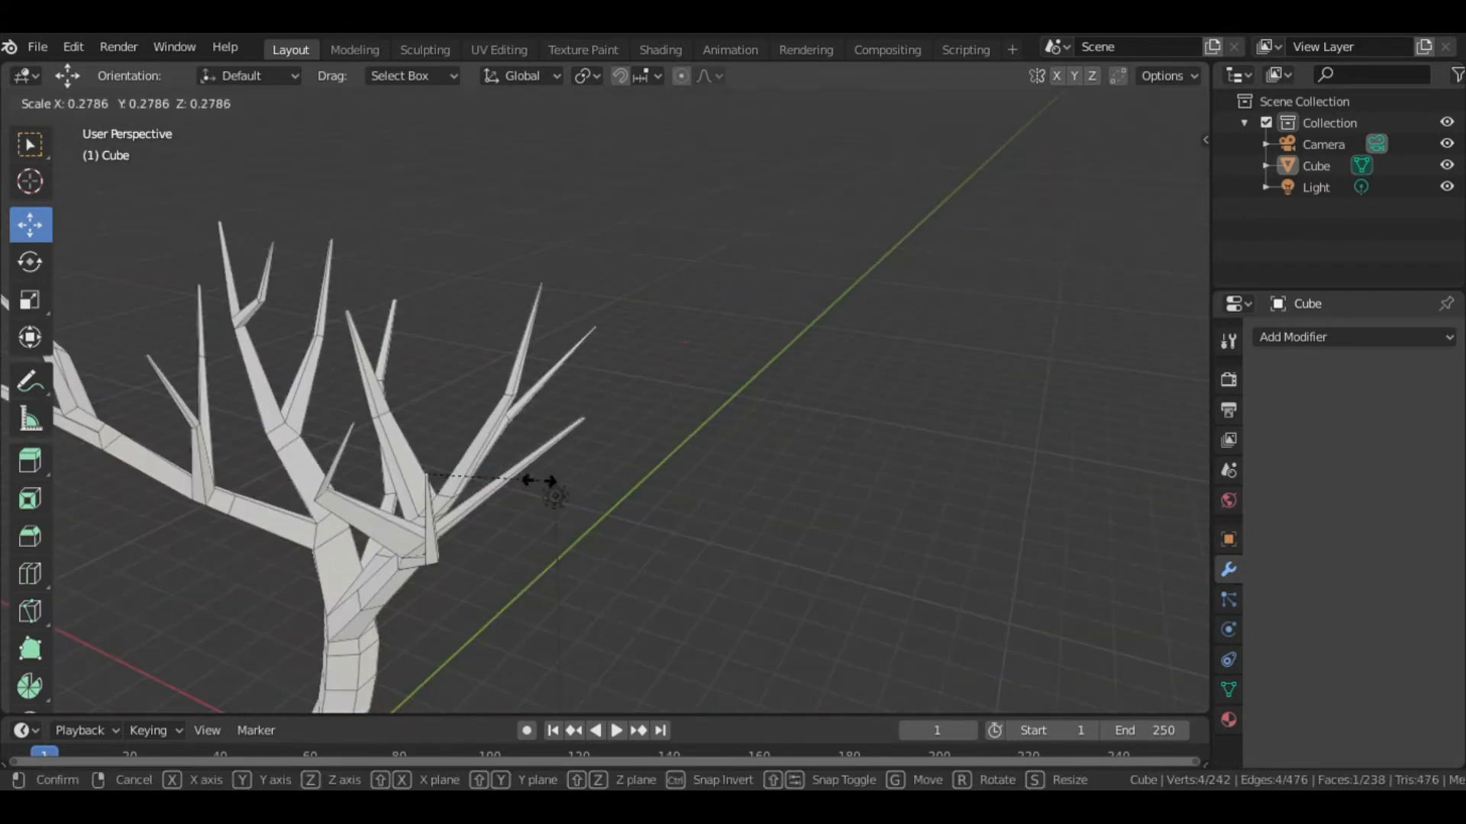
click(540, 481)
Step: Select the blunt end face of another upper branch and scale it down to a point
middle_drag(619, 469, 568, 520)
shift+middle_drag(711, 256, 942, 491)
shift+middle_drag(773, 293, 895, 489)
click(781, 444)
scroll(916, 380, up, 3)
click(982, 421)
shift+middle_drag(929, 400, 800, 560)
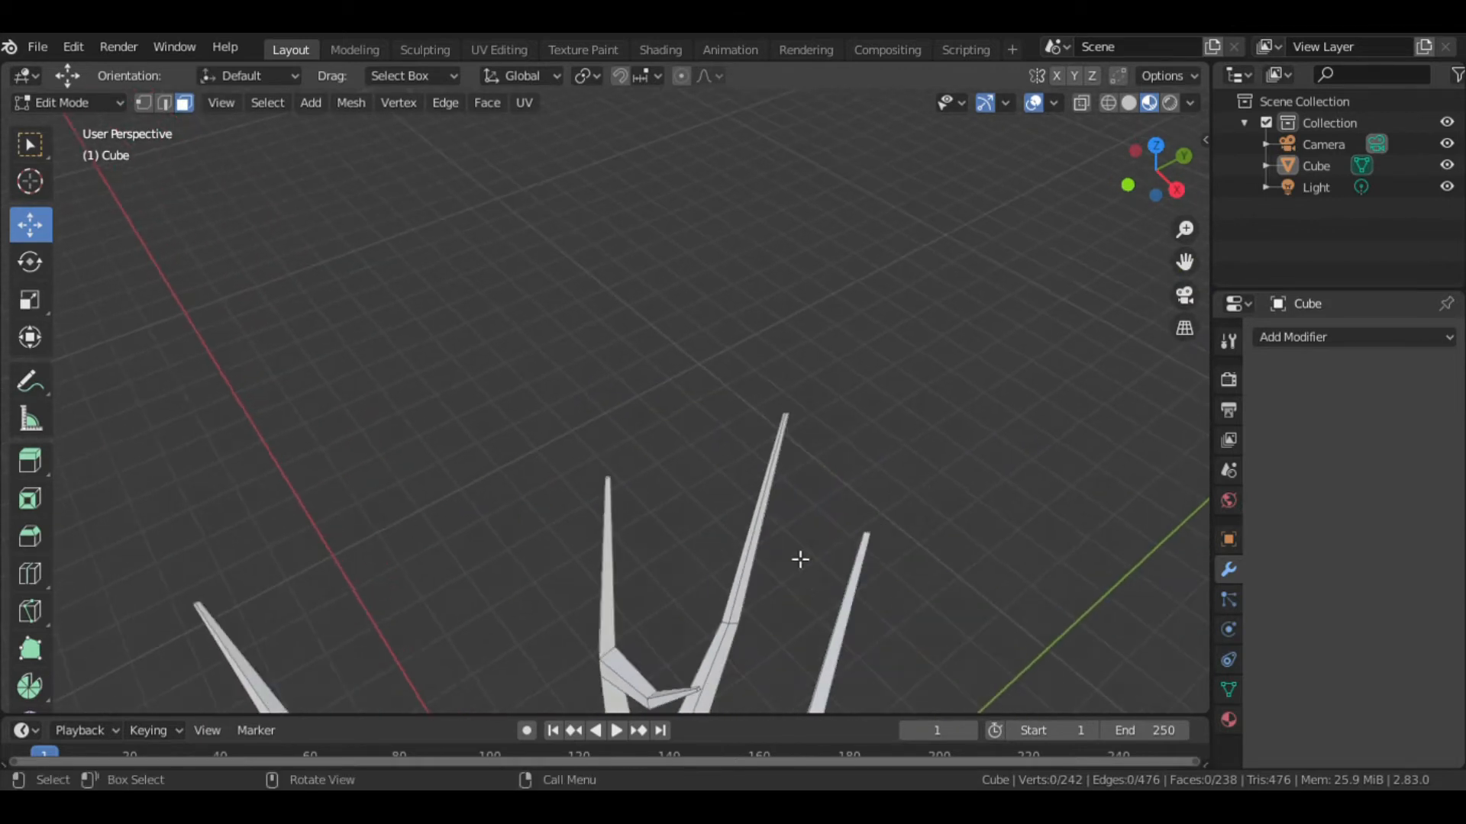
click(861, 551)
shift+middle_drag(852, 516, 656, 418)
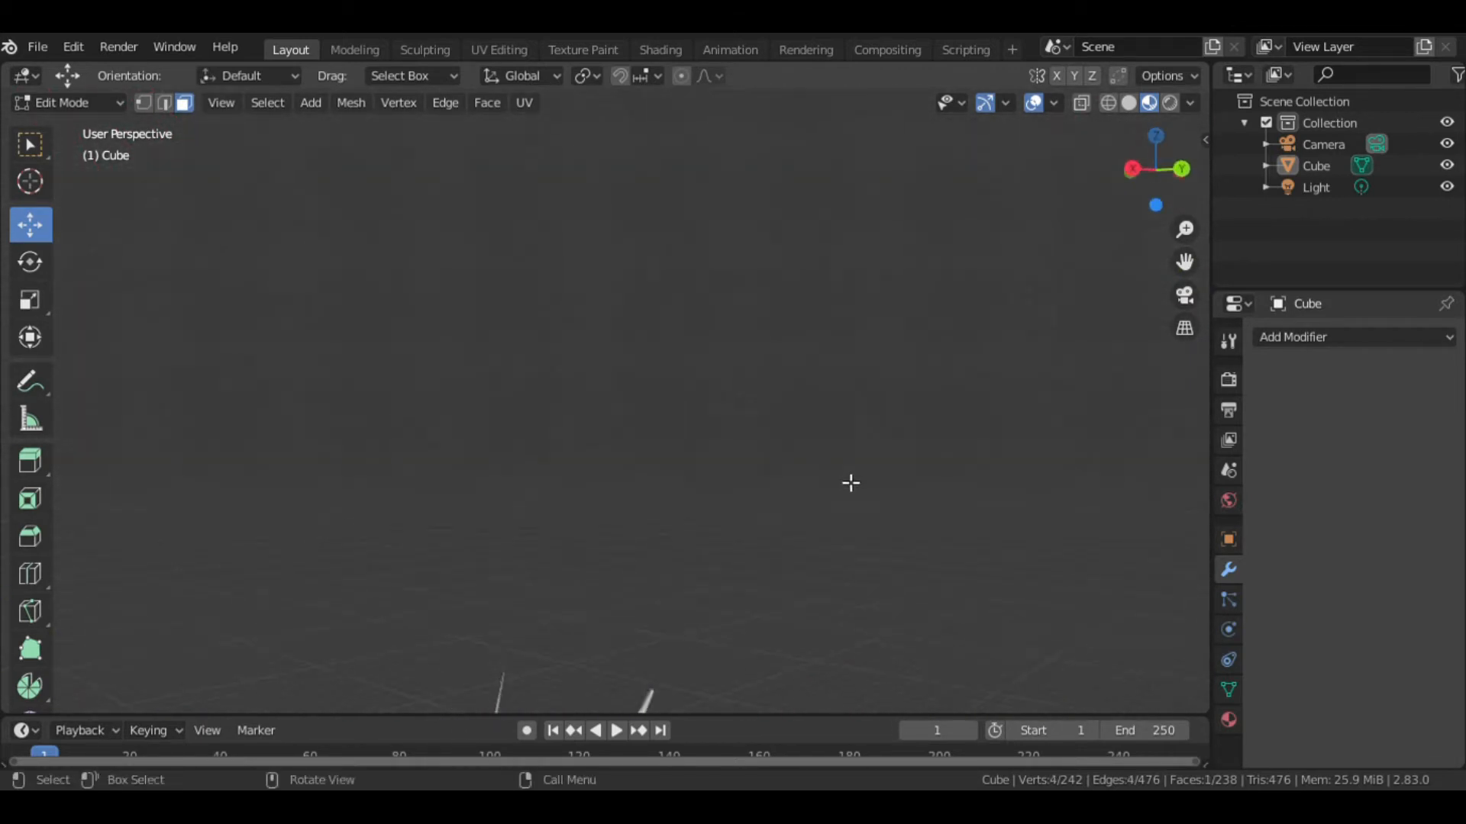
shift+middle_drag(840, 649, 898, 430)
scroll(898, 431, up, 2)
key(s)
click(837, 572)
Step: Scale the end faces of two more branches to 0 so that they end in points
middle_drag(1011, 527, 811, 570)
click(973, 528)
click(798, 564)
key(s)
key(0)
click(1027, 491)
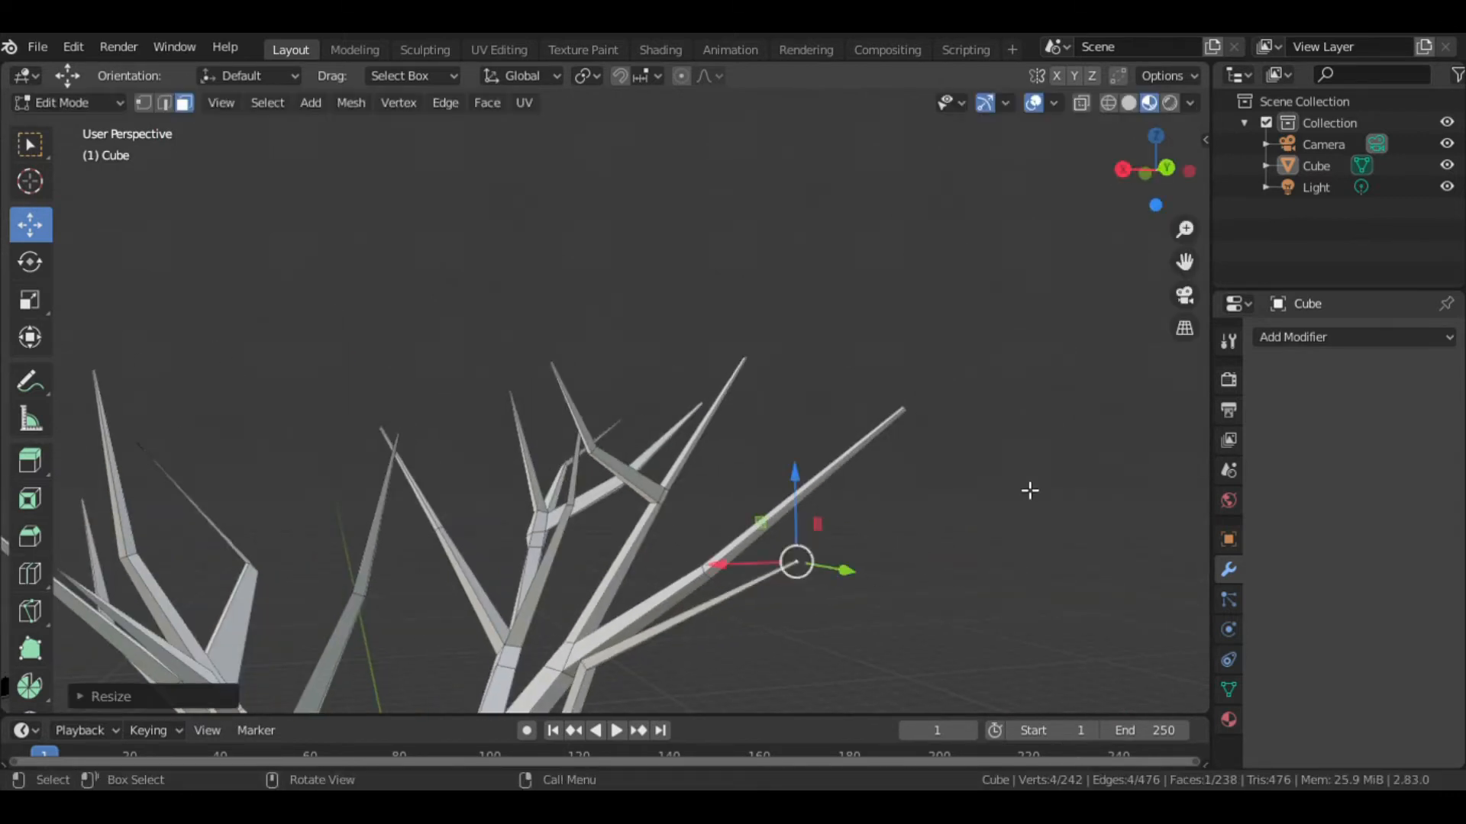
middle_drag(1027, 490, 936, 533)
click(686, 486)
key(s)
key(0)
click(848, 534)
Step: Sharpen the remaining blunt branch ends around the crown by scaling down their end faces
middle_drag(724, 559, 587, 577)
middle_drag(666, 460, 690, 530)
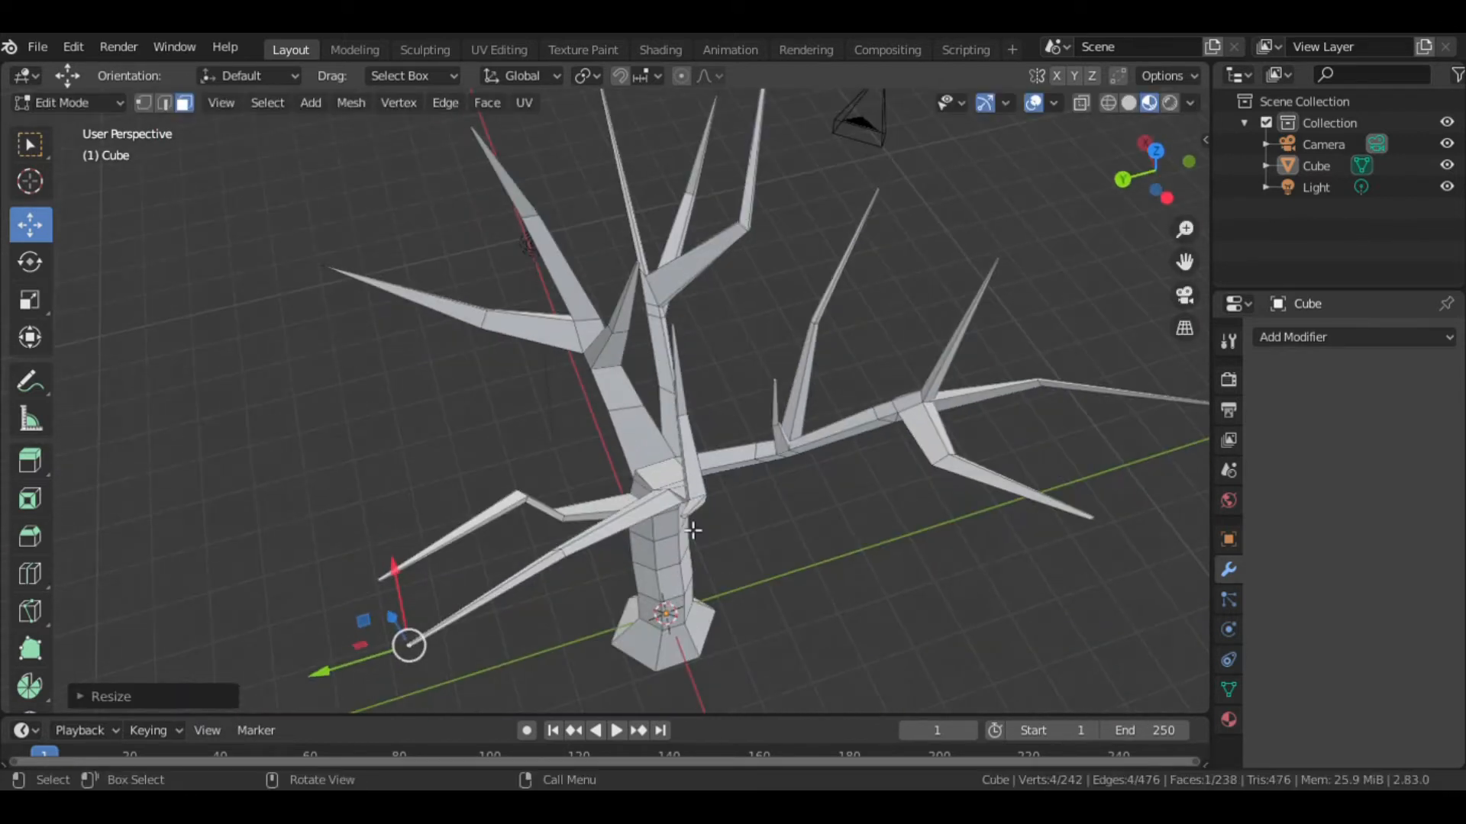
click(791, 554)
middle_drag(790, 554, 822, 565)
click(1035, 464)
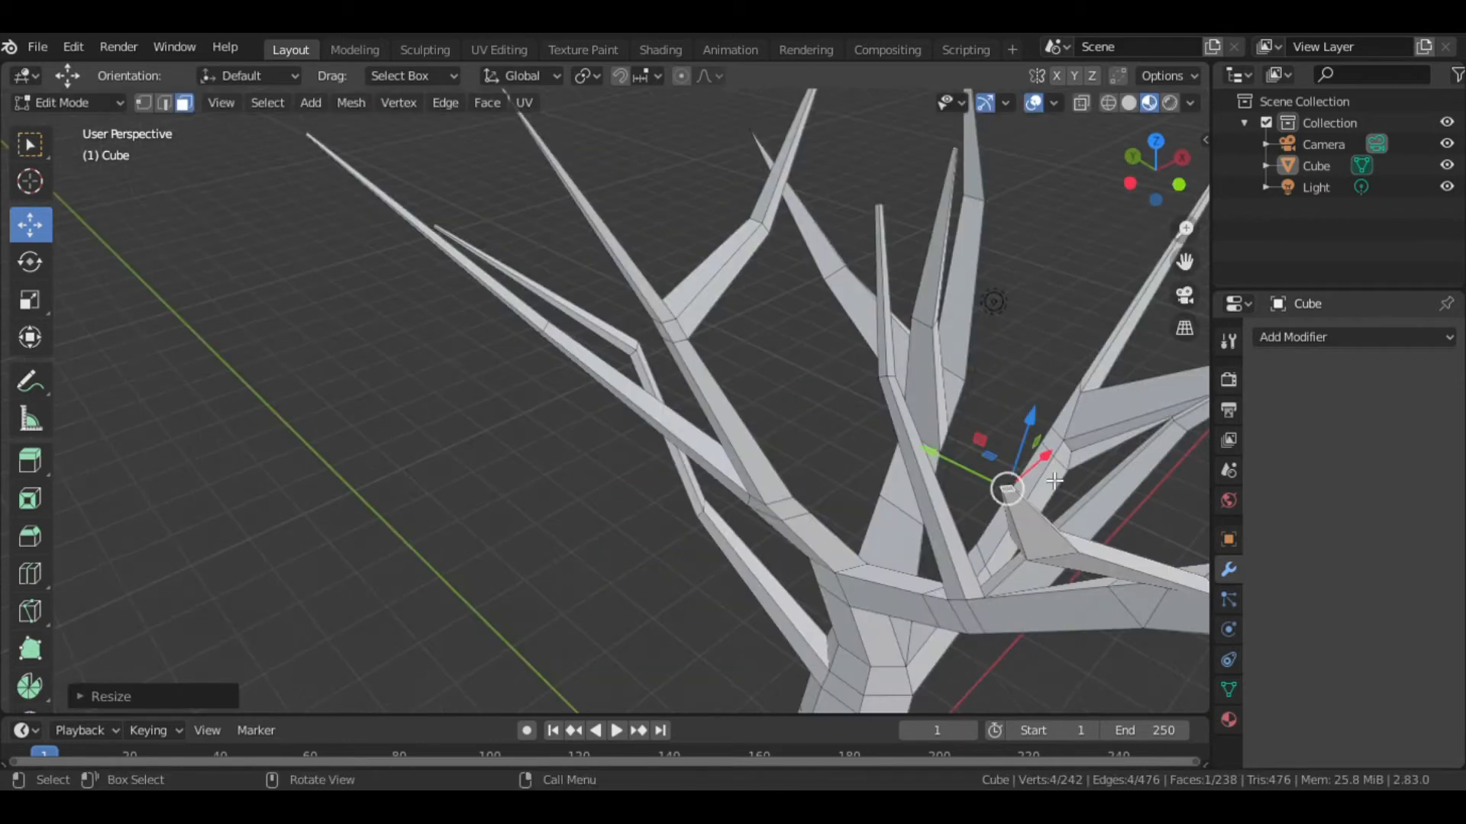
middle_drag(1056, 481, 878, 462)
scroll(1013, 478, down, 2)
scroll(943, 467, down, 2)
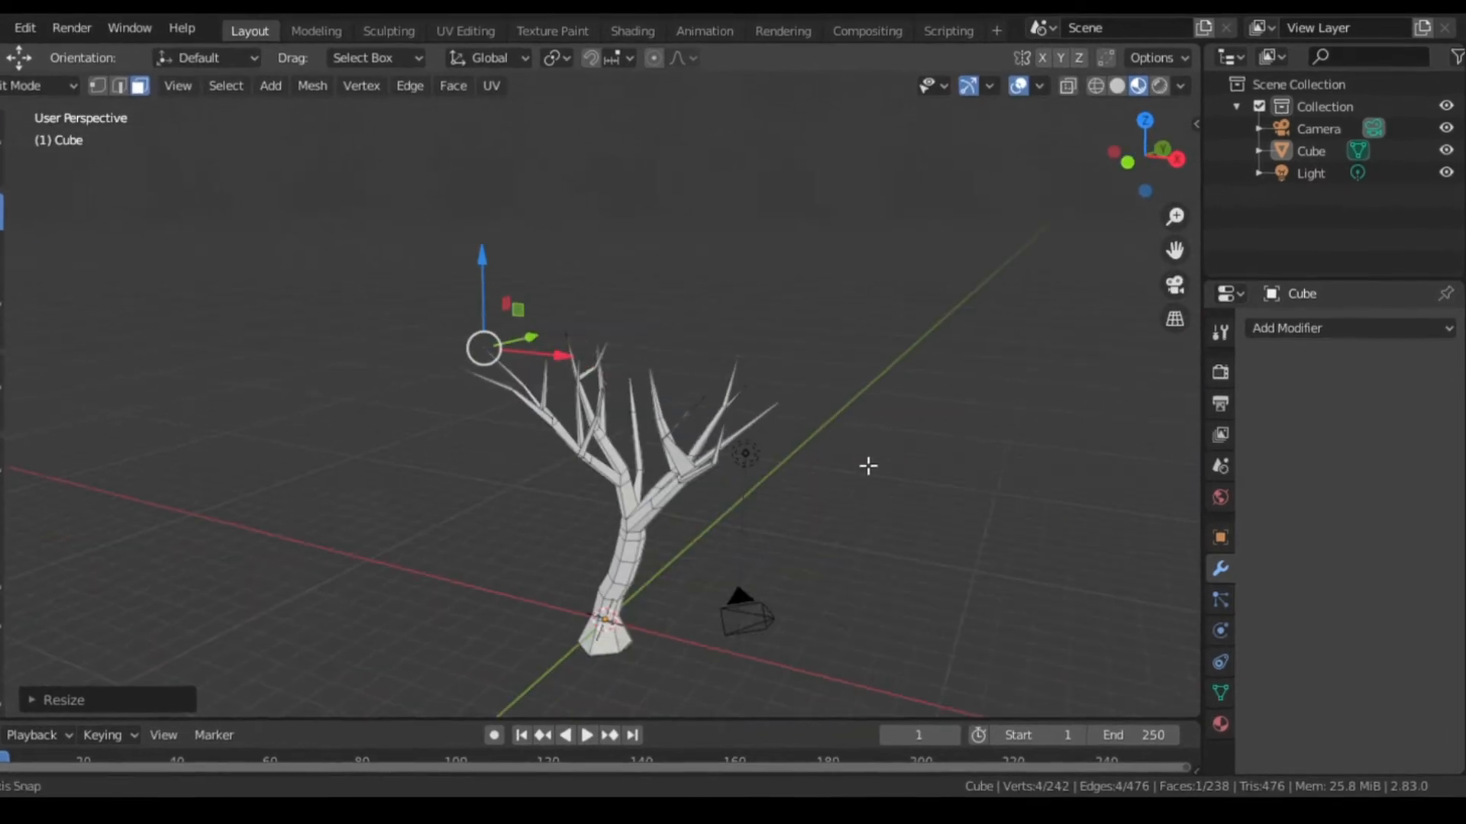
Step: Add a Solidify modifier to the tree with a thickness of 0.13 m and an offset of 1
click(1412, 337)
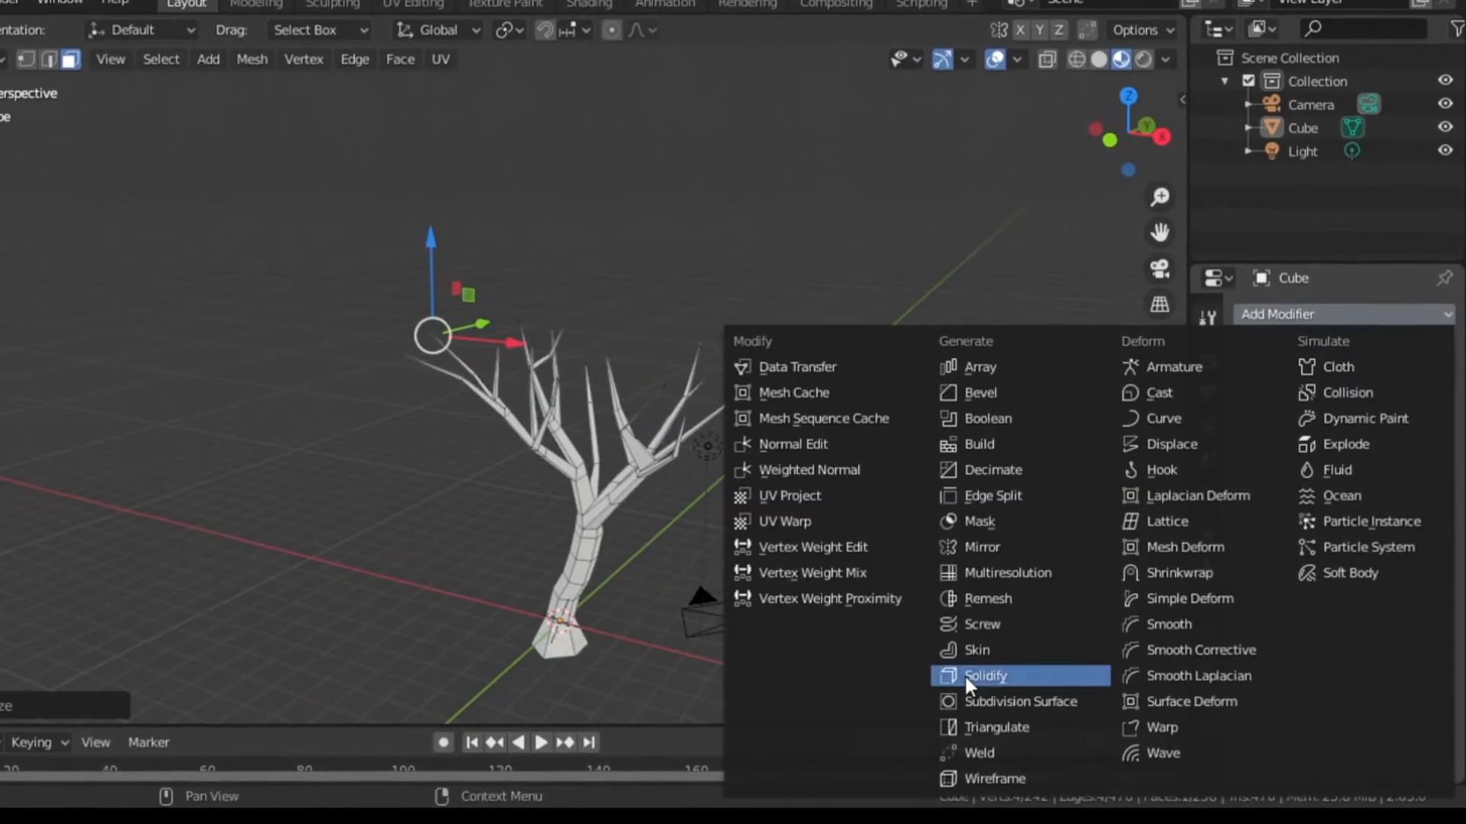
click(983, 676)
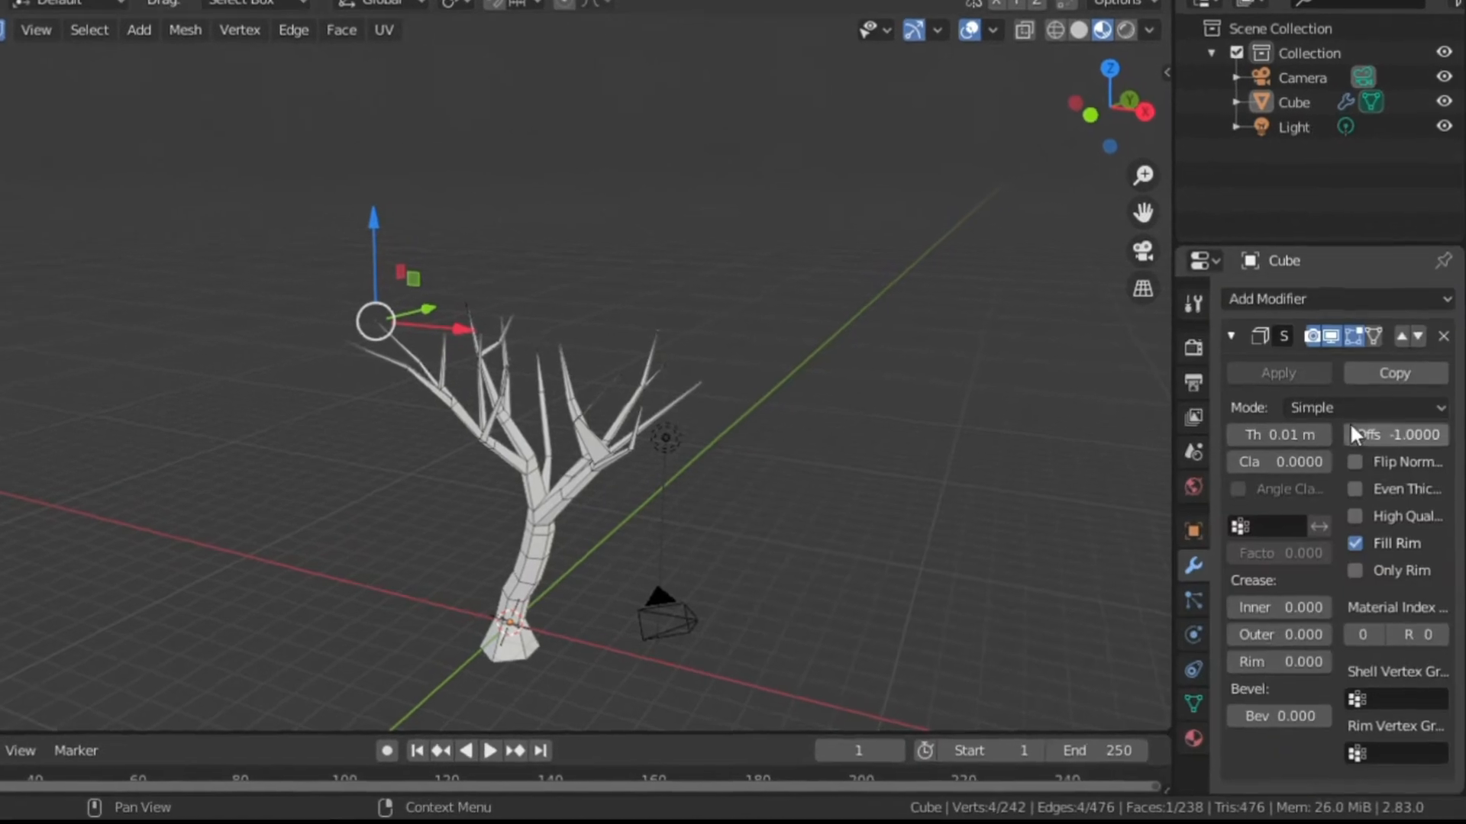
mouse_move(1271, 421)
mouse_down()
mouse_move(1344, 420)
mouse_move(1251, 403)
mouse_move(1298, 403)
mouse_move(1262, 410)
mouse_up()
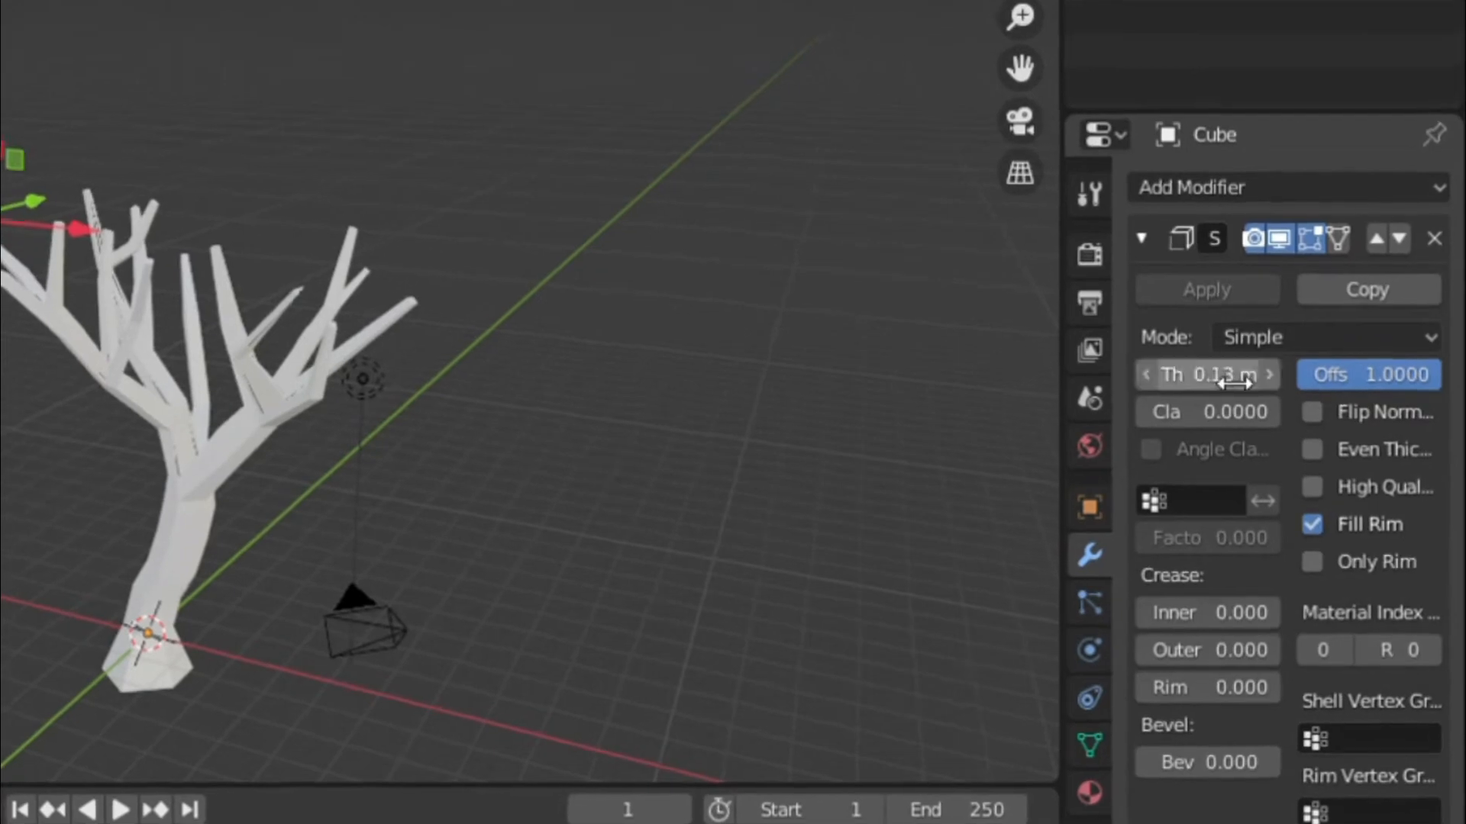
Step: Add a Subdivision Surface modifier to the tree with 2 viewport subdivisions and return to Object Mode
click(1221, 187)
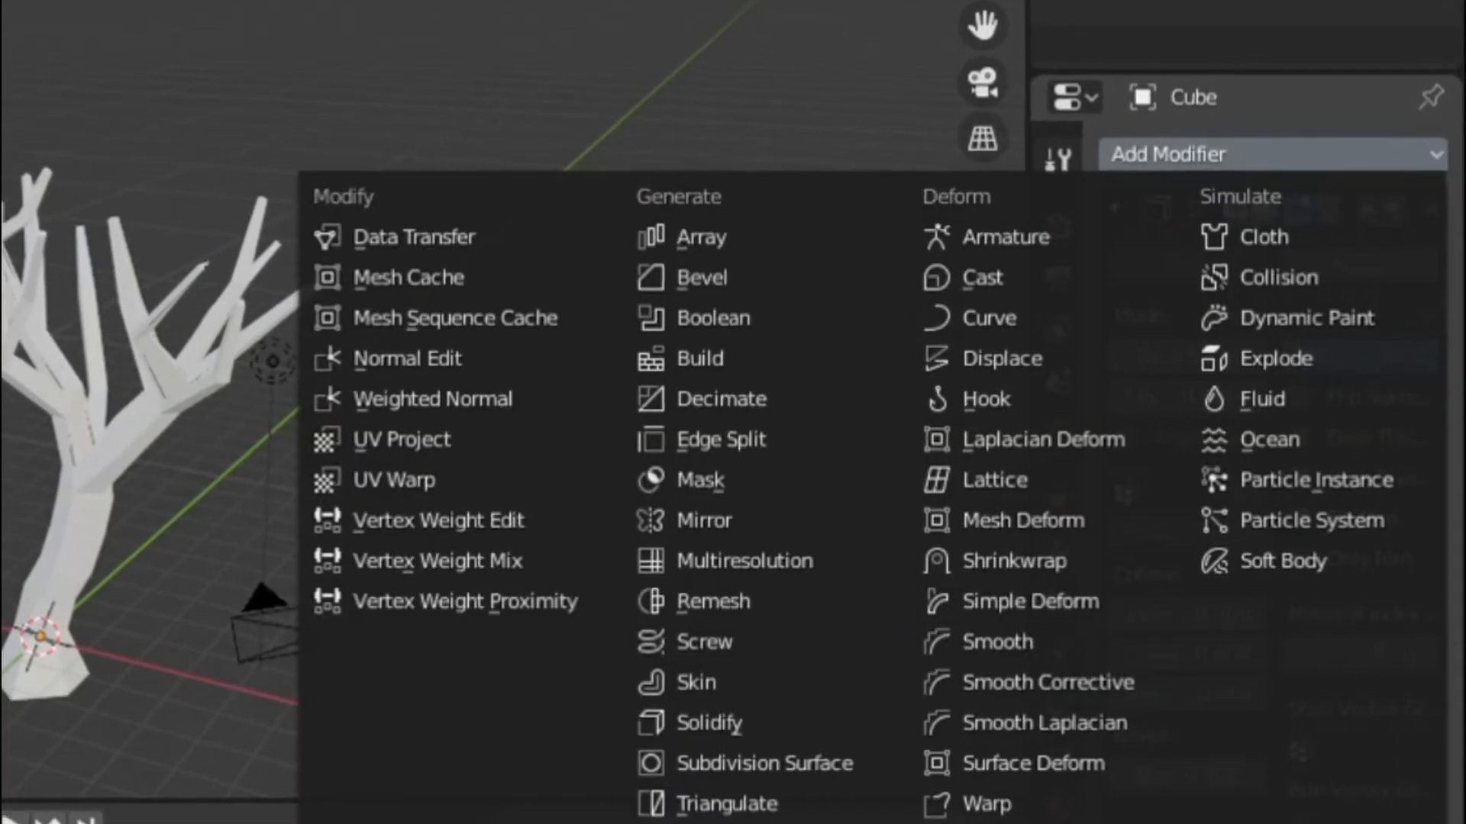
click(849, 721)
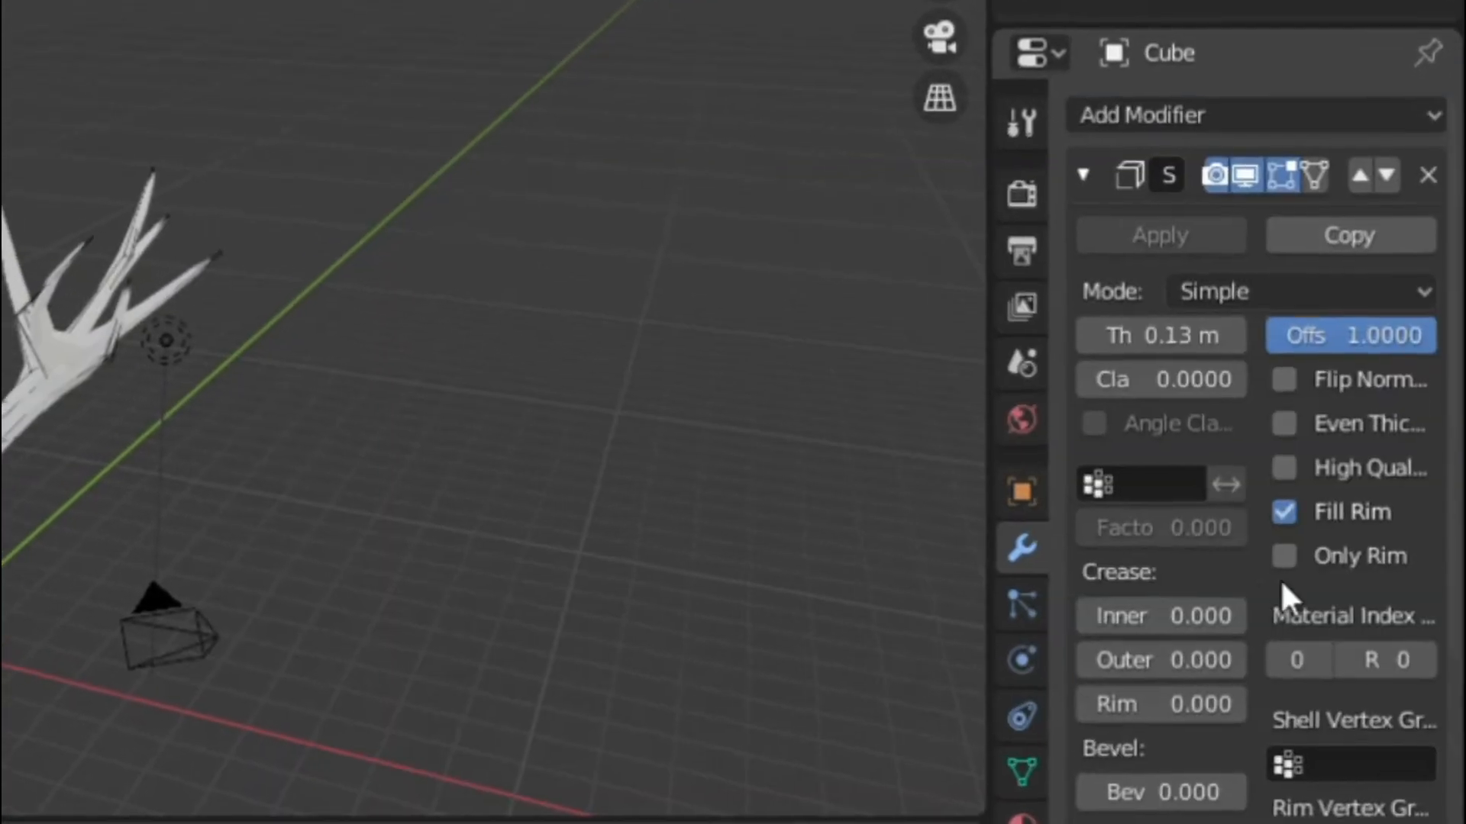
scroll(1280, 578, down, 5)
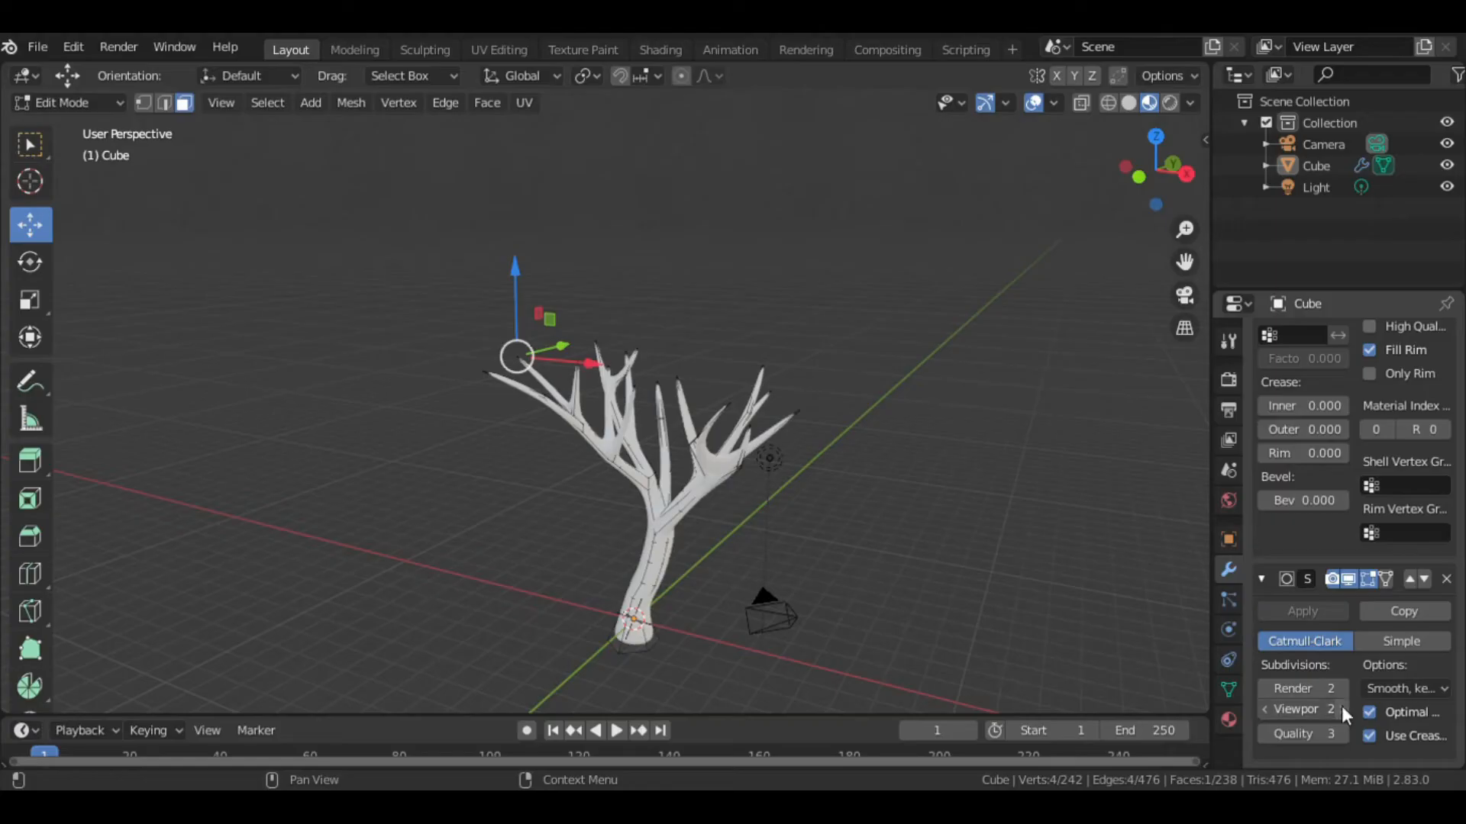
click(1266, 710)
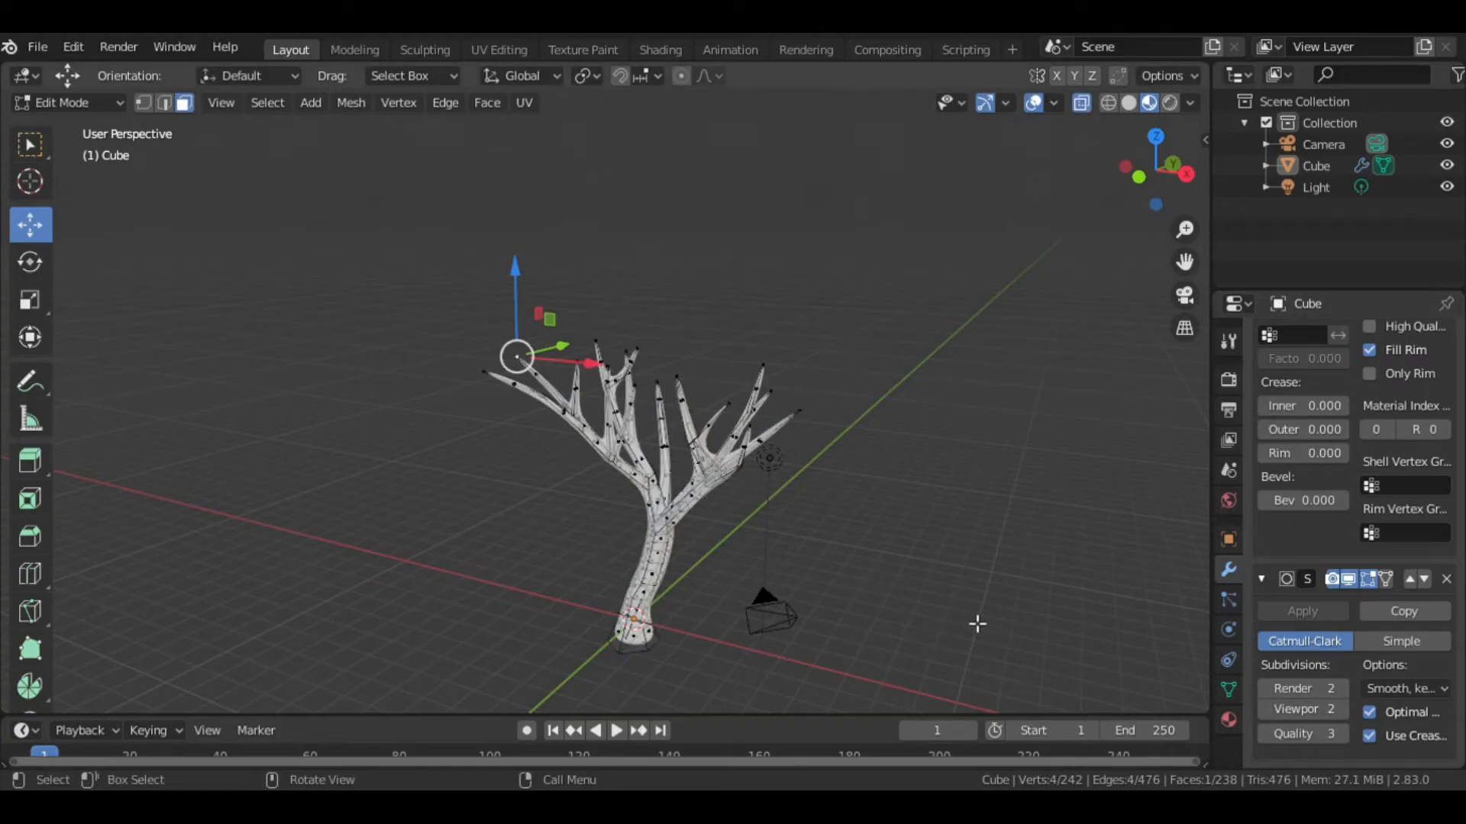
key(Tab)
middle_drag(968, 615, 910, 584)
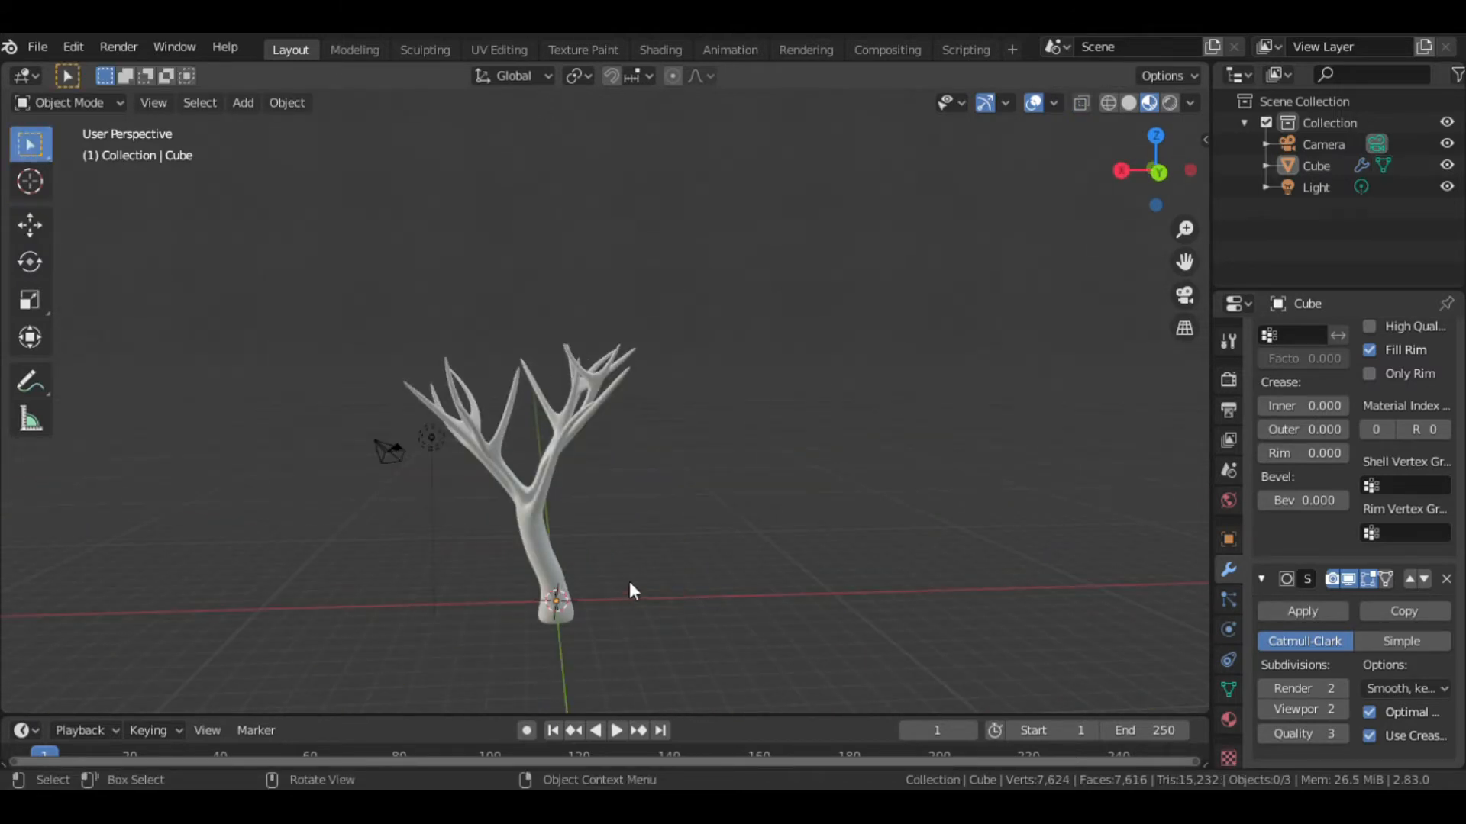
Step: Add the maple leaf picture as a reference image at the 3D cursor, in the empty area away from the tree
middle_drag(579, 575, 548, 556)
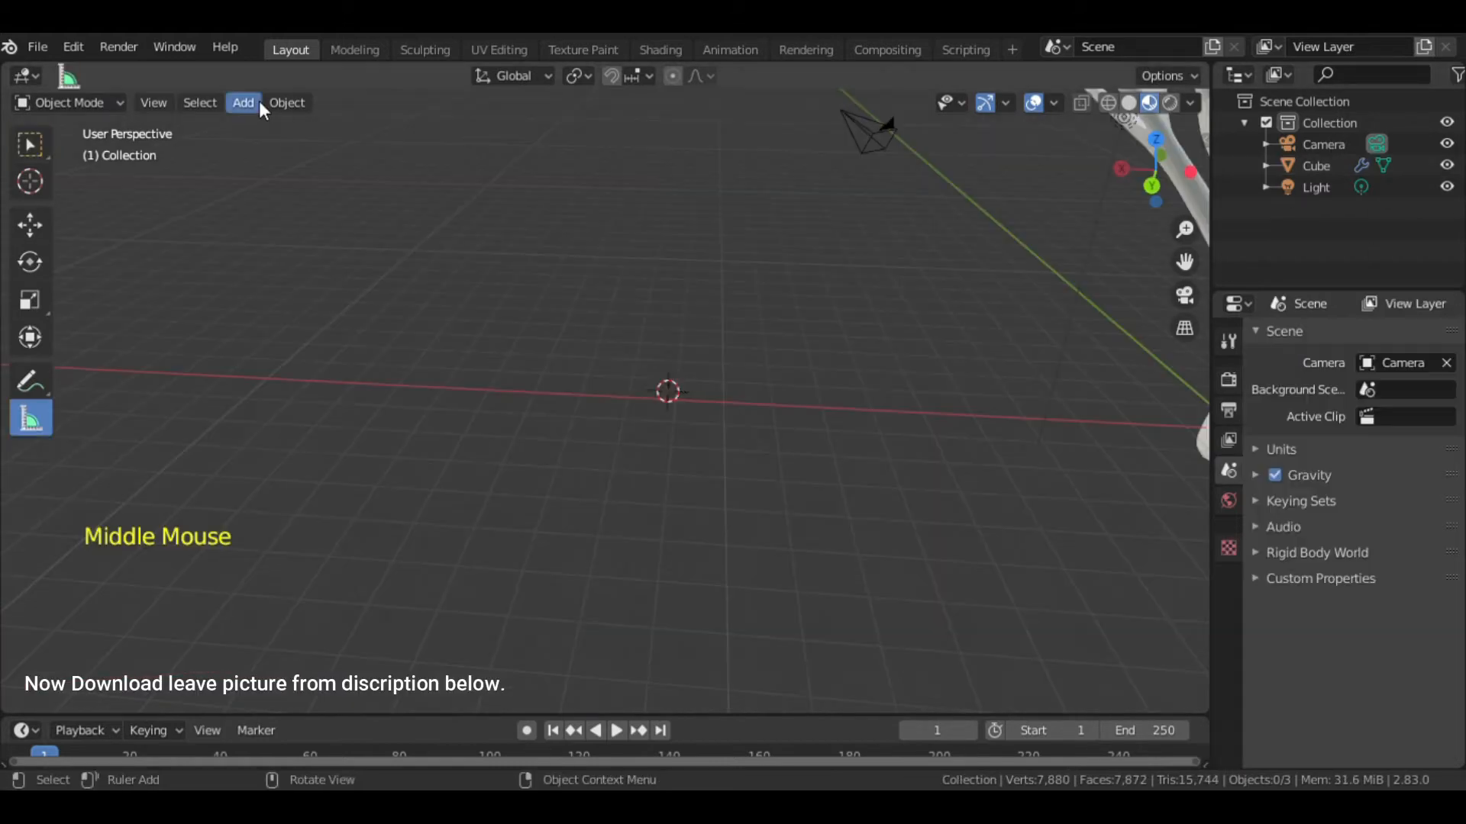
click(258, 100)
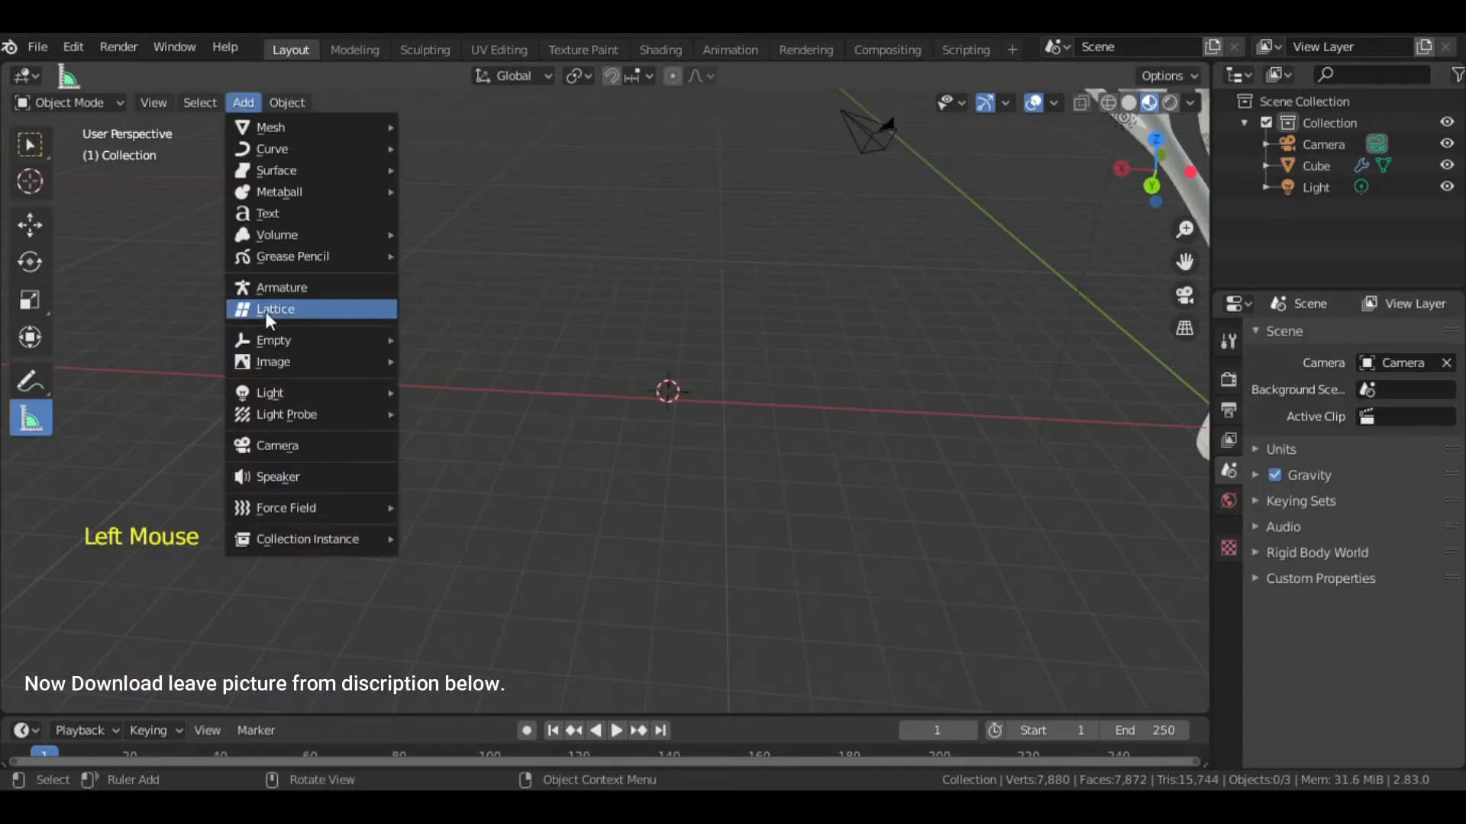
mouse_move(304, 368)
click(449, 385)
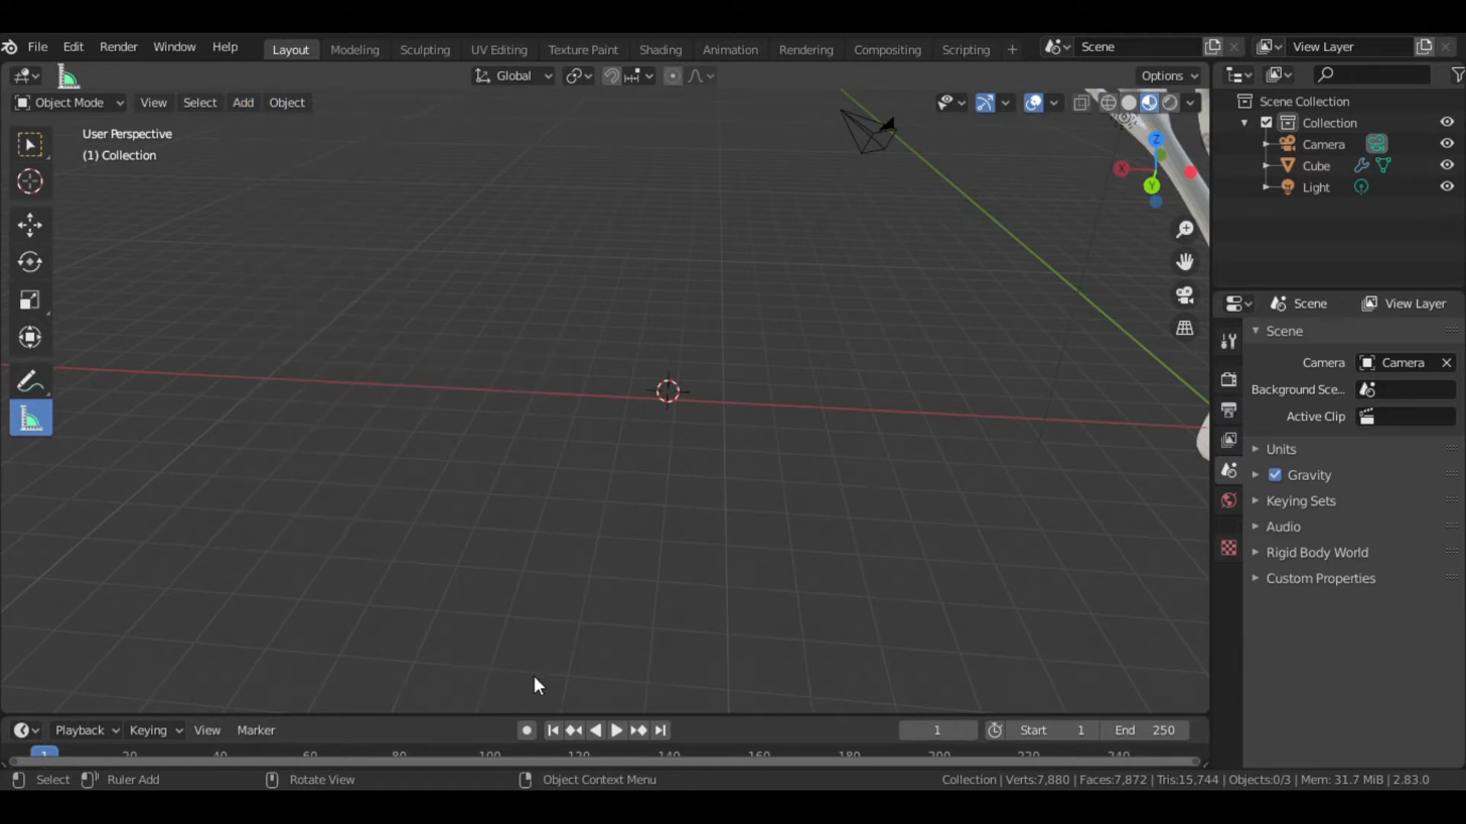
scroll(829, 458, up, 2)
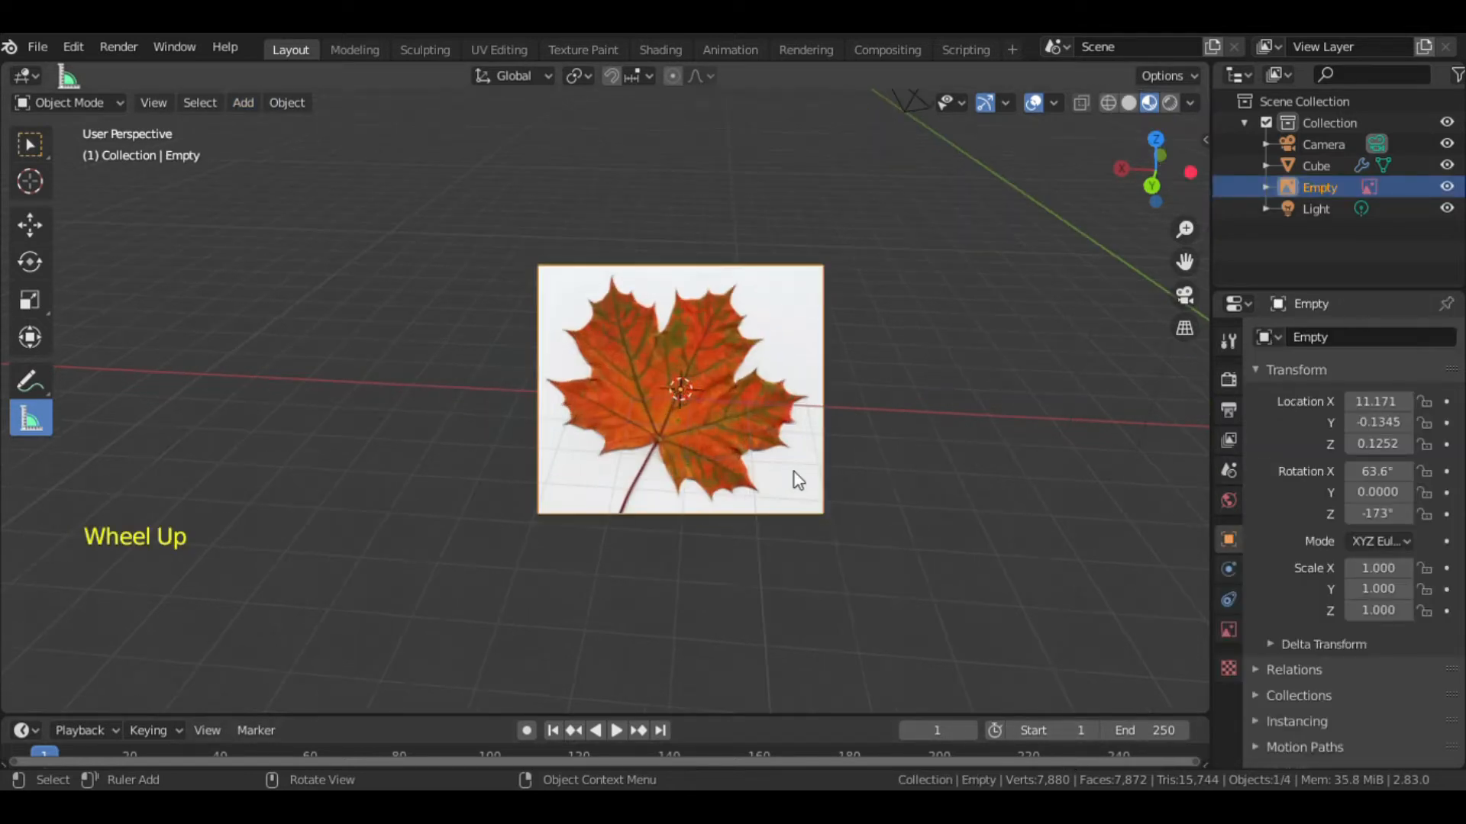
Step: Scale the leaf image down to about 0.295 and rotate it to lie nearly flat on the ground
key(s)
click(714, 420)
scroll(742, 405, up, 3)
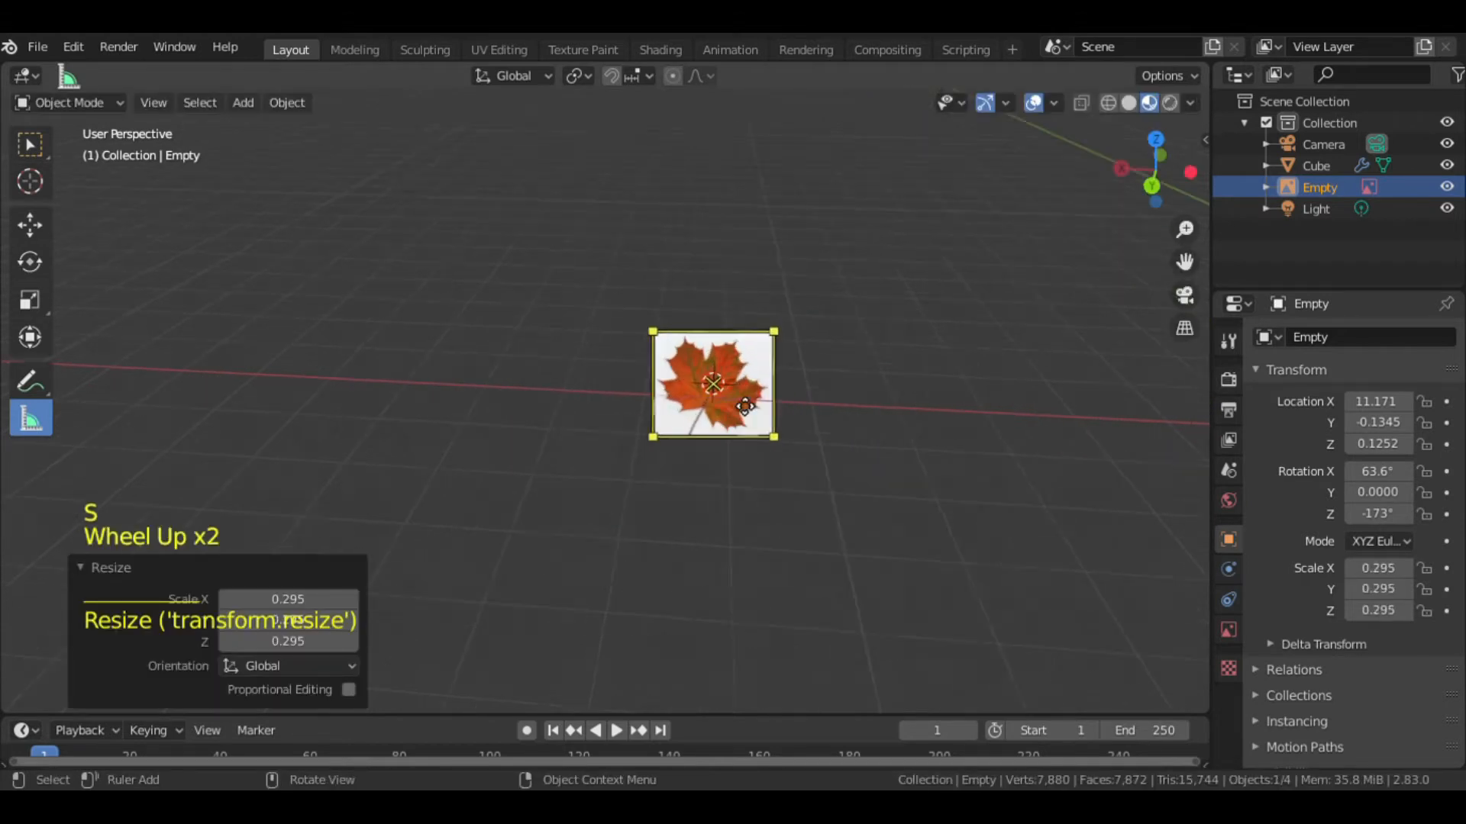
middle_drag(745, 405, 754, 451)
middle_drag(941, 378, 990, 430)
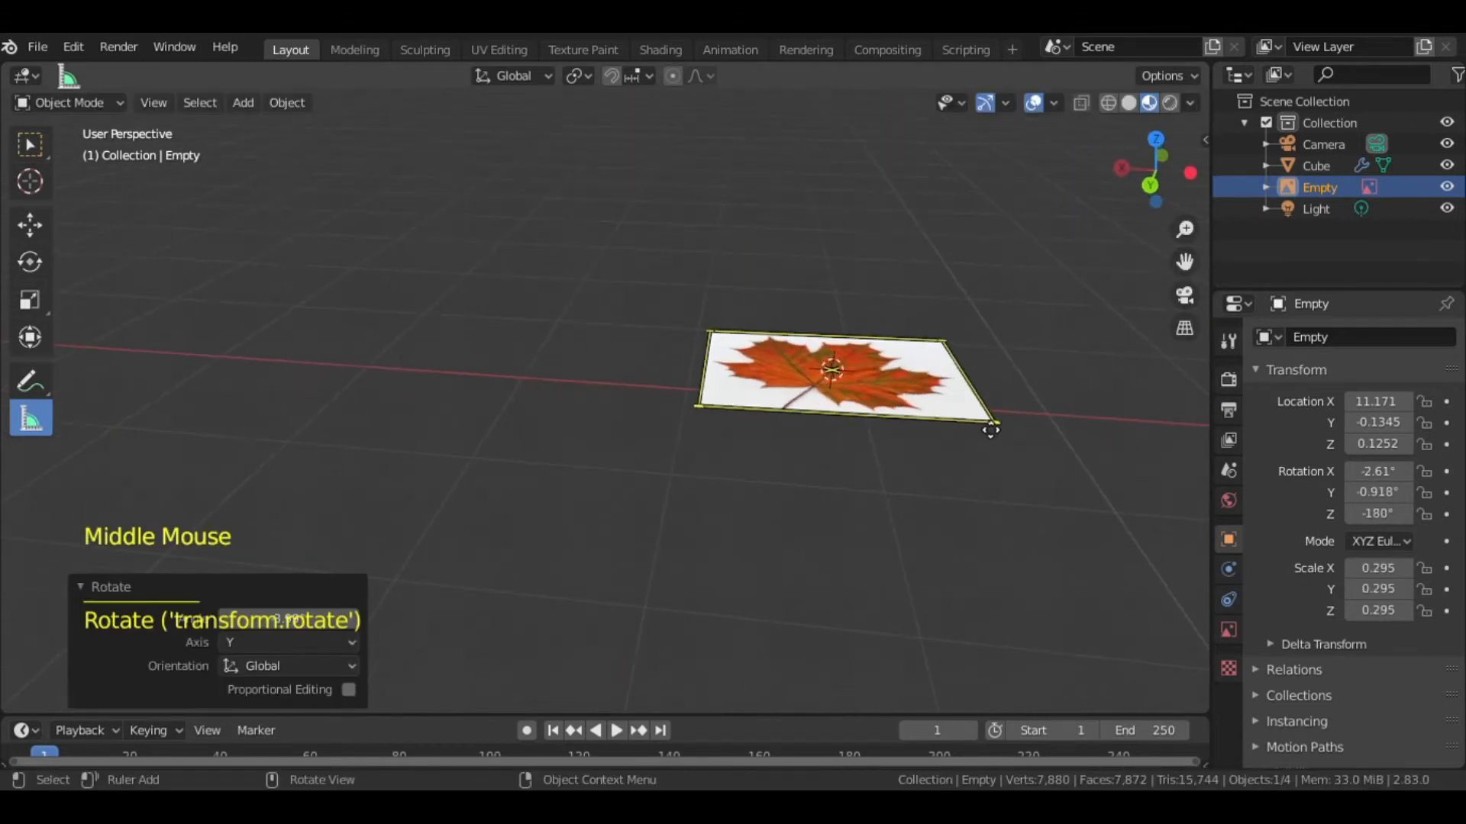
Step: Add a 2 m plane mesh at the 3D cursor over the leaf image
click(243, 102)
click(236, 102)
click(232, 102)
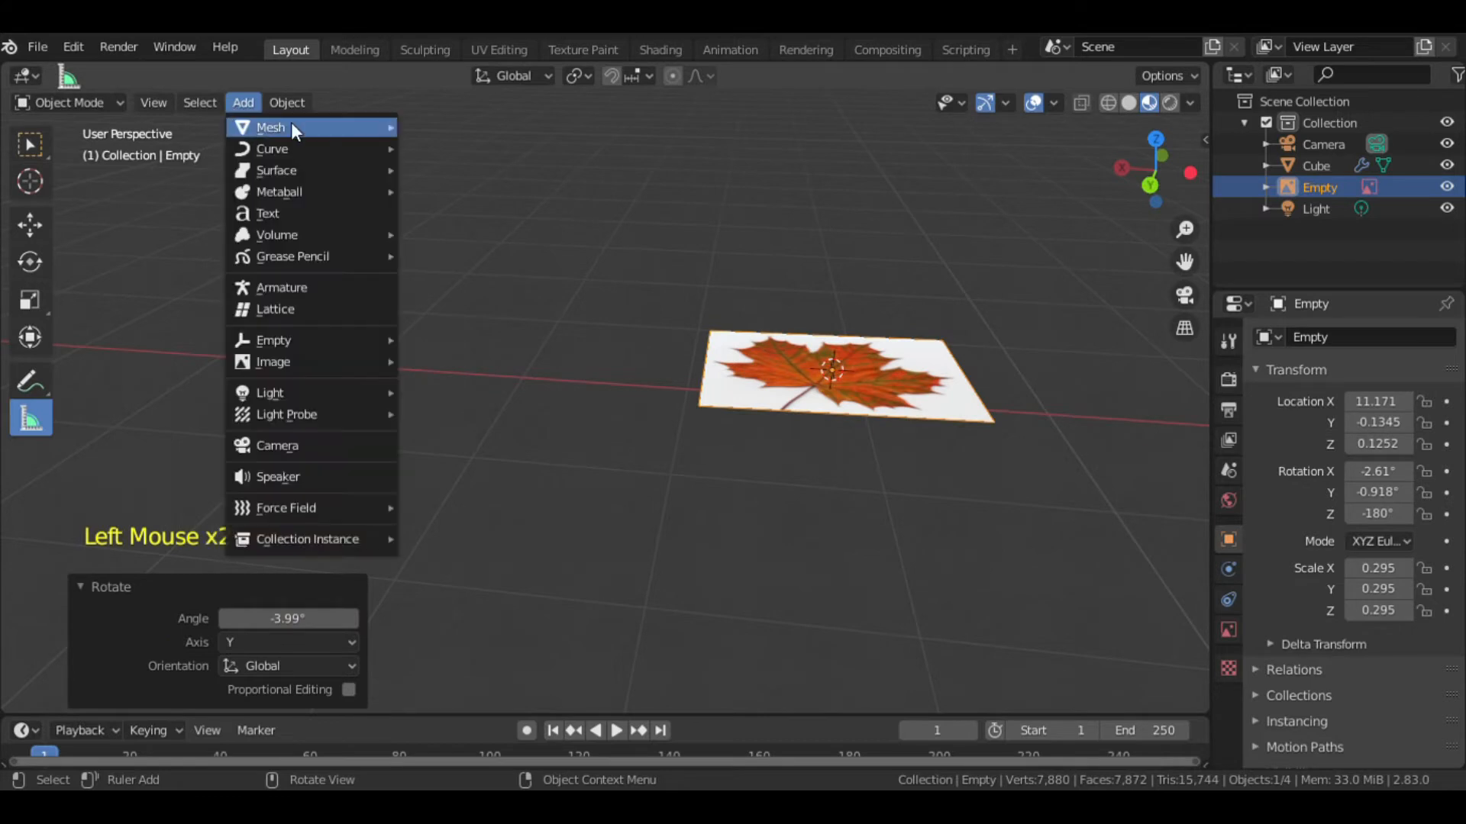
mouse_move(298, 127)
click(458, 127)
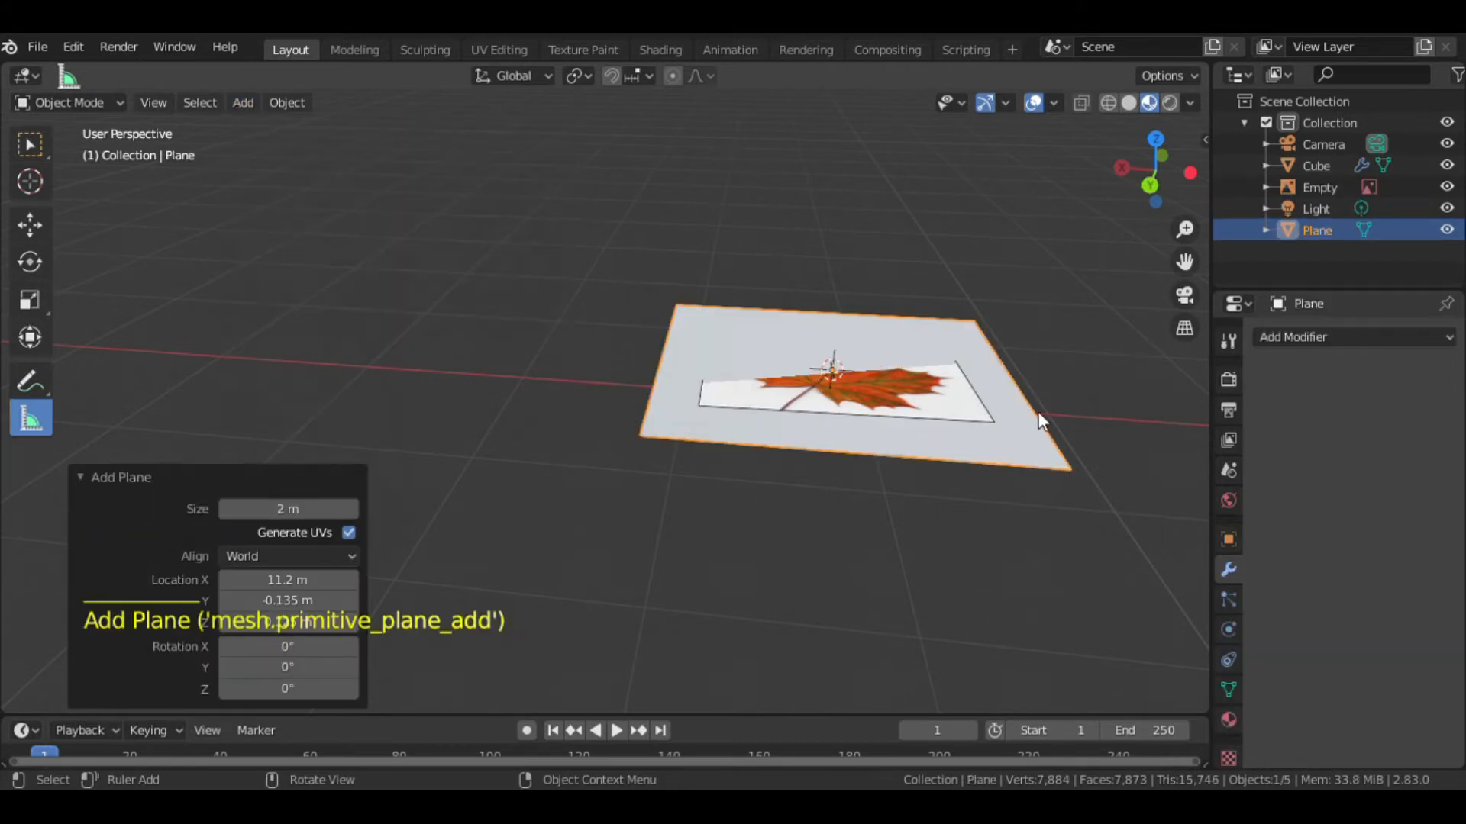
Step: Merge all the plane's vertices at center in Edit Mode to leave a single vertex
scroll(1093, 418, up, 1)
key(Tab)
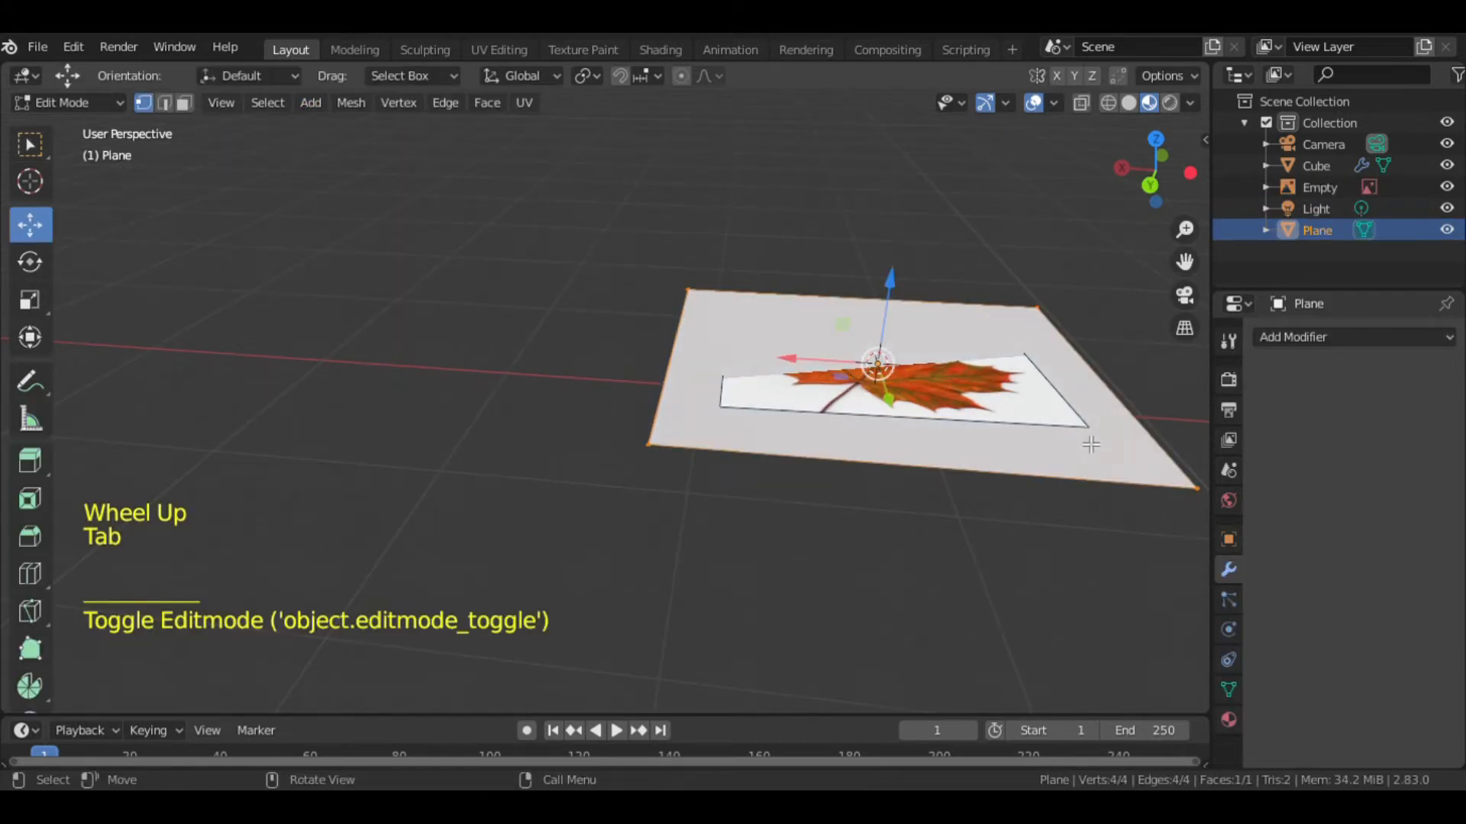
scroll(1089, 446, down, 1)
scroll(1089, 446, down, 1)
scroll(1089, 445, up, 1)
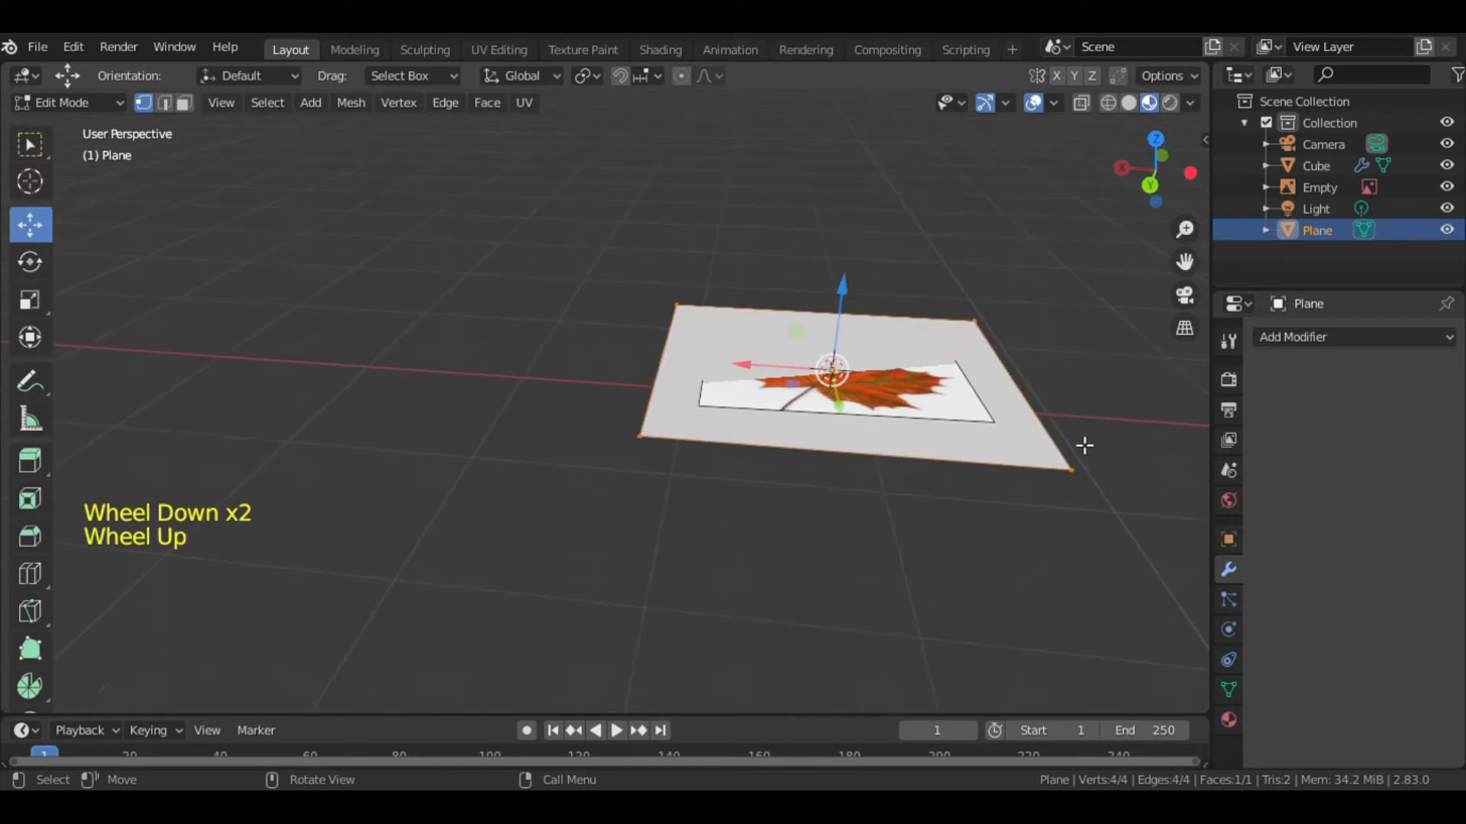
key(m)
click(1077, 437)
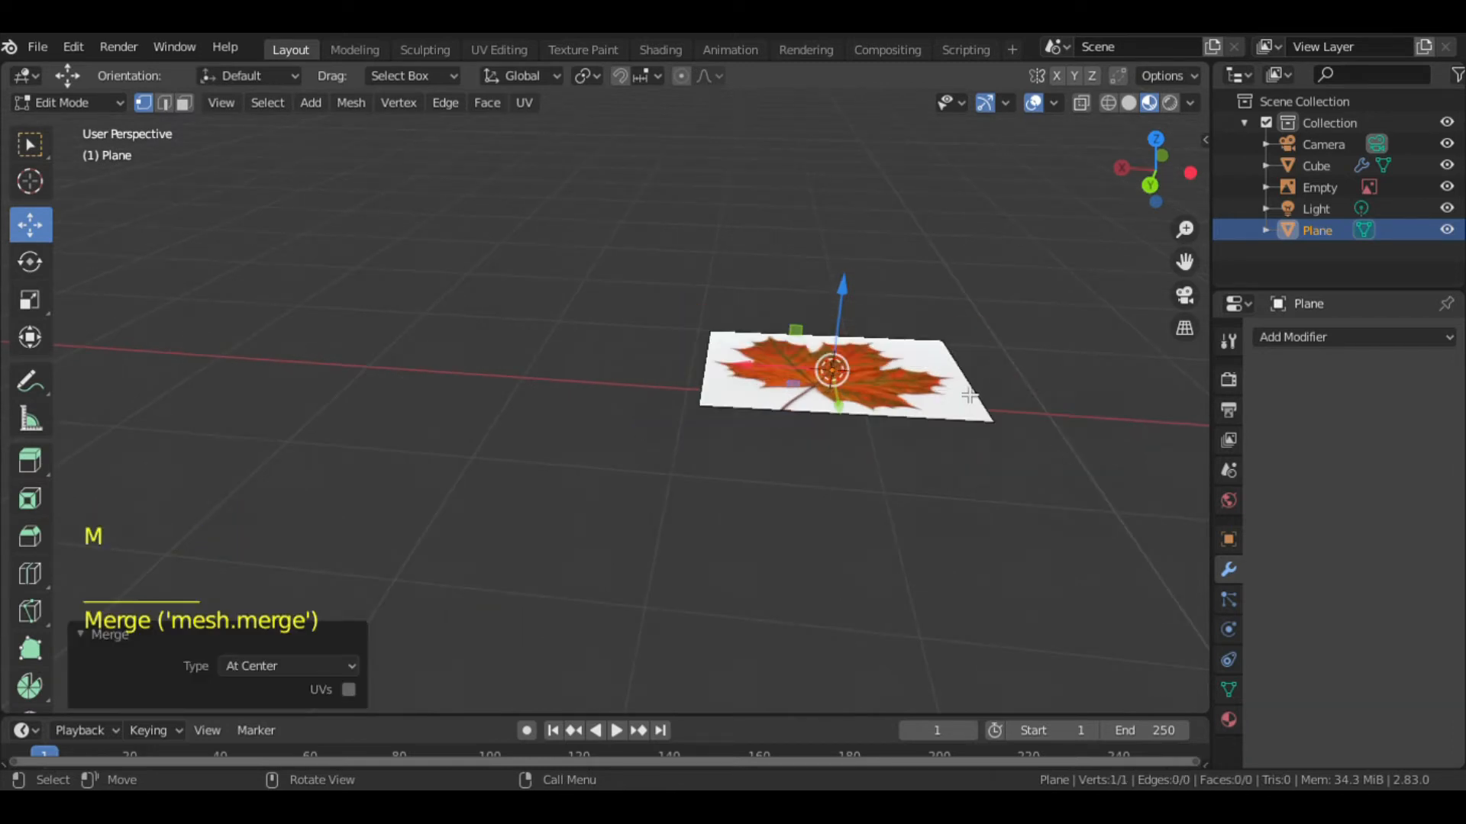
Step: Extrude a chain of vertices from the single vertex along the leaf's central vein, continuing it in top view
scroll(954, 383, up, 3)
shift+middle_drag(972, 406, 669, 455)
scroll(667, 461, up, 4)
shift+middle_drag(742, 378, 870, 461)
ctrl+right_click(842, 363)
ctrl+right_click(853, 341)
ctrl+right_click(866, 312)
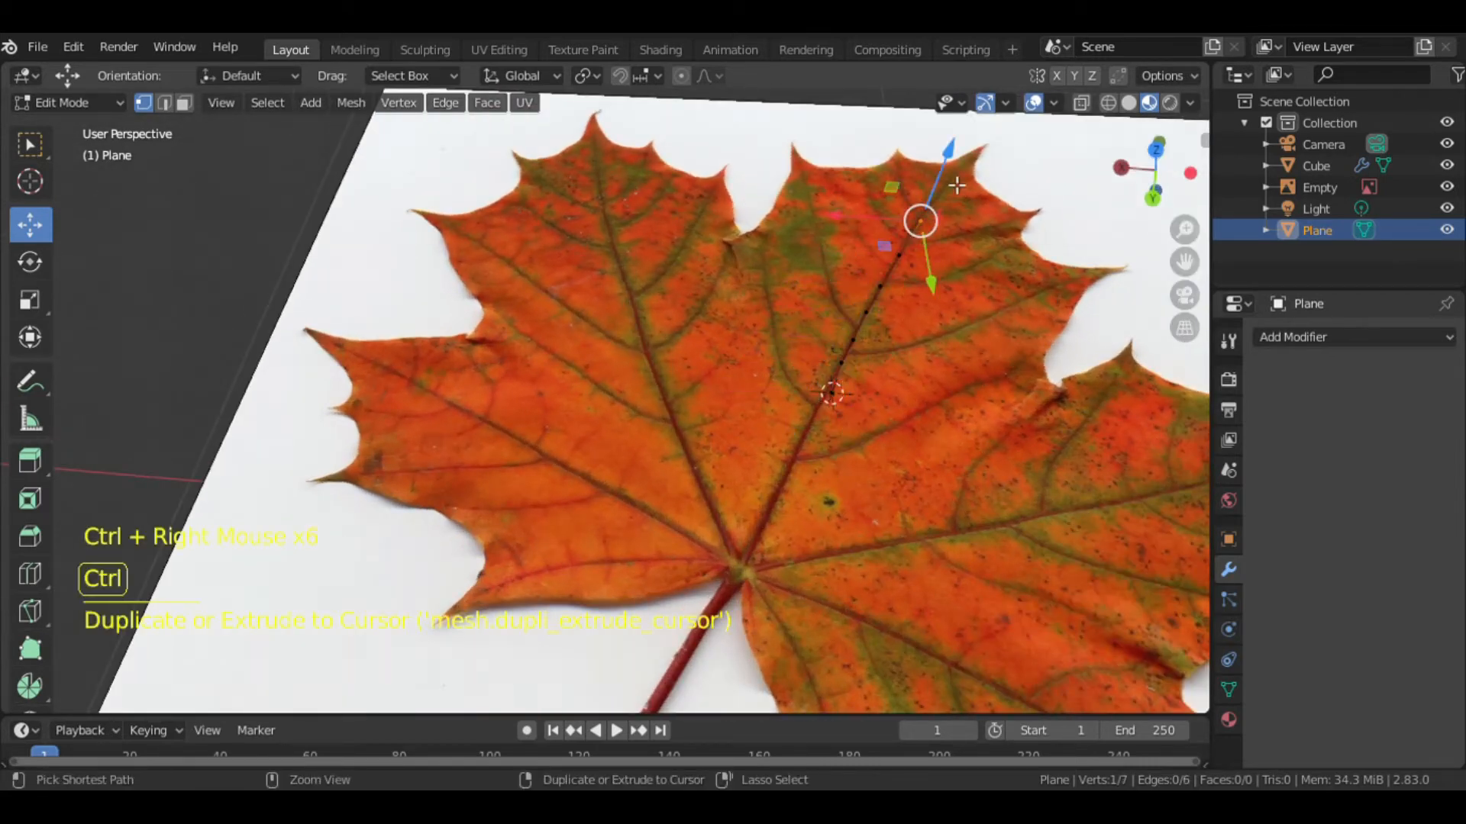
key(KP_7)
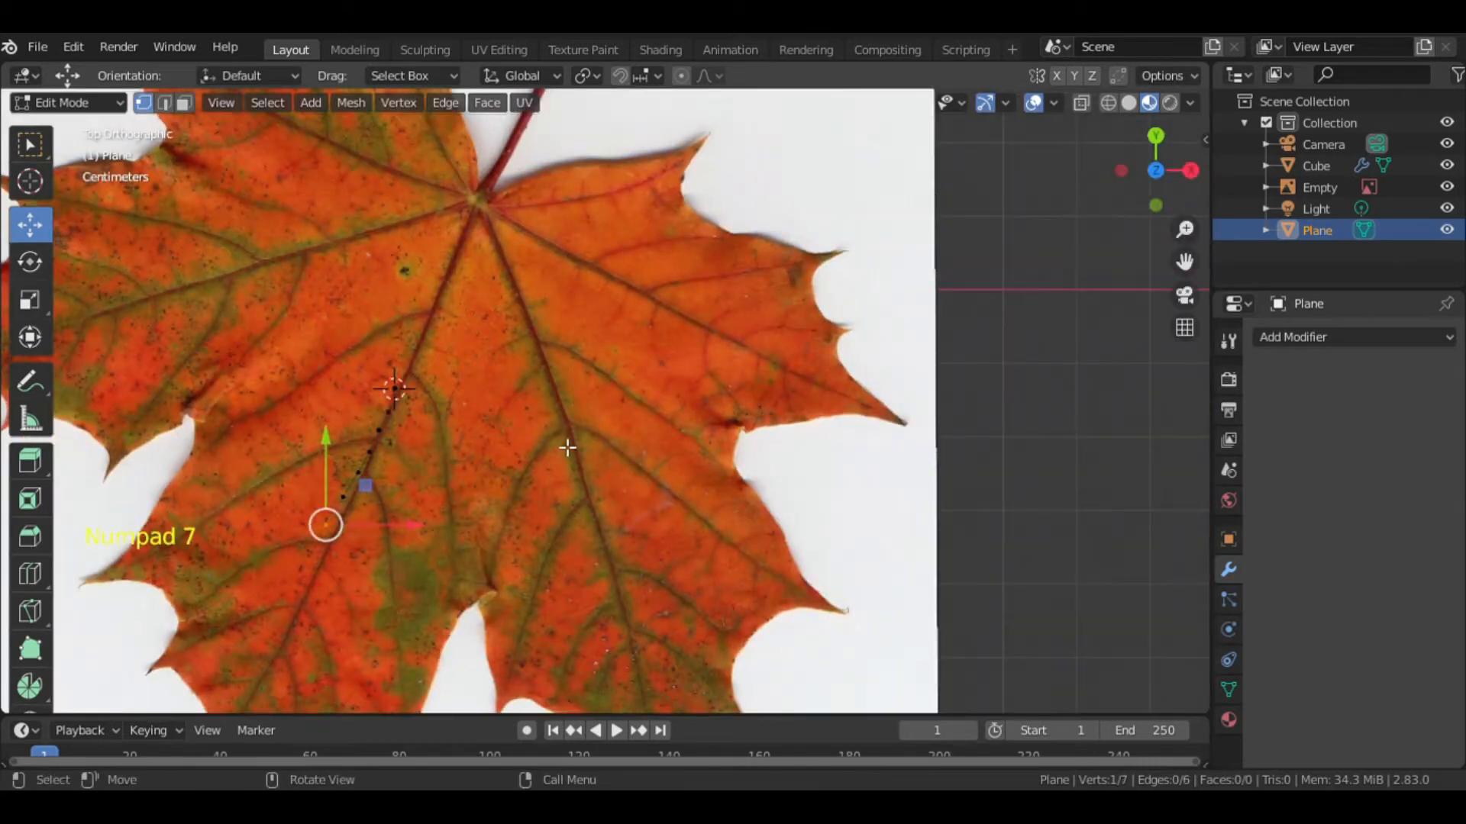
ctrl+right_click(316, 587)
Step: Change the Screencast Keys text color to black so it reads against the leaf image
key(n)
click(1081, 183)
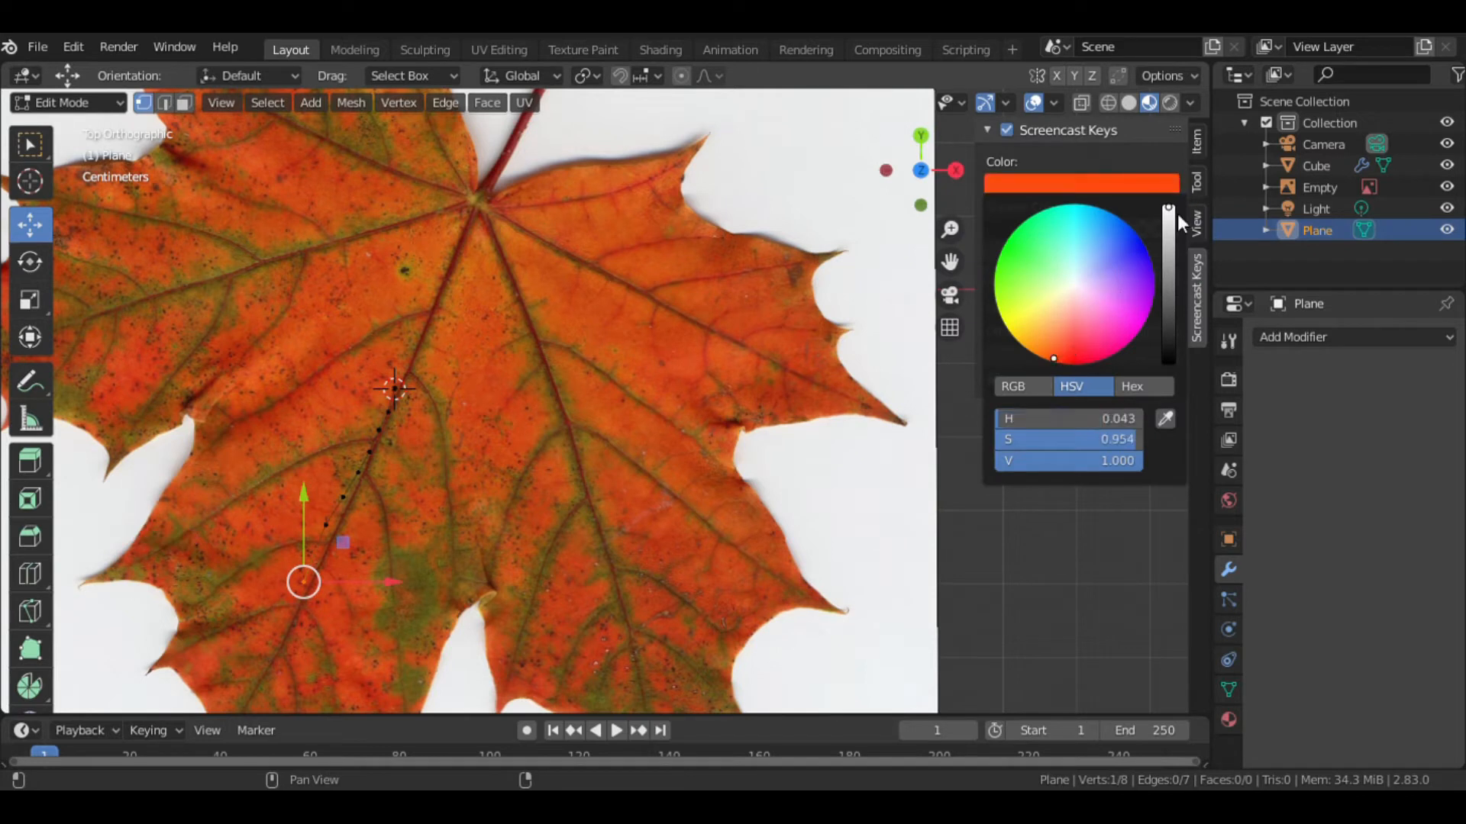
mouse_move(1169, 215)
mouse_down()
mouse_move(1168, 325)
mouse_move(1168, 206)
mouse_up()
click(1081, 183)
click(1078, 293)
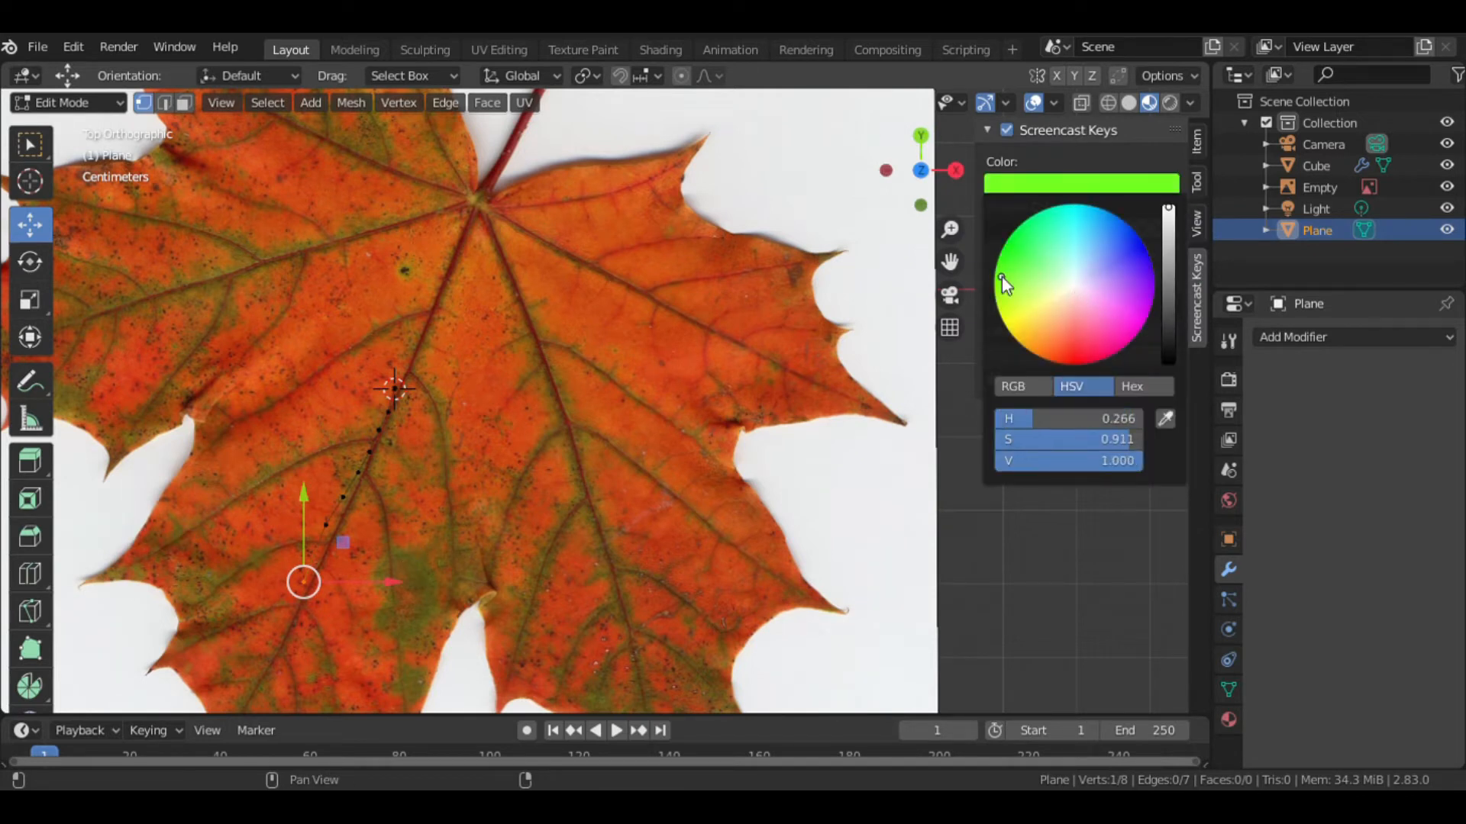
drag(1001, 276, 1020, 262)
key(space)
key(space)
click(1050, 229)
click(1050, 183)
drag(1168, 214, 1168, 362)
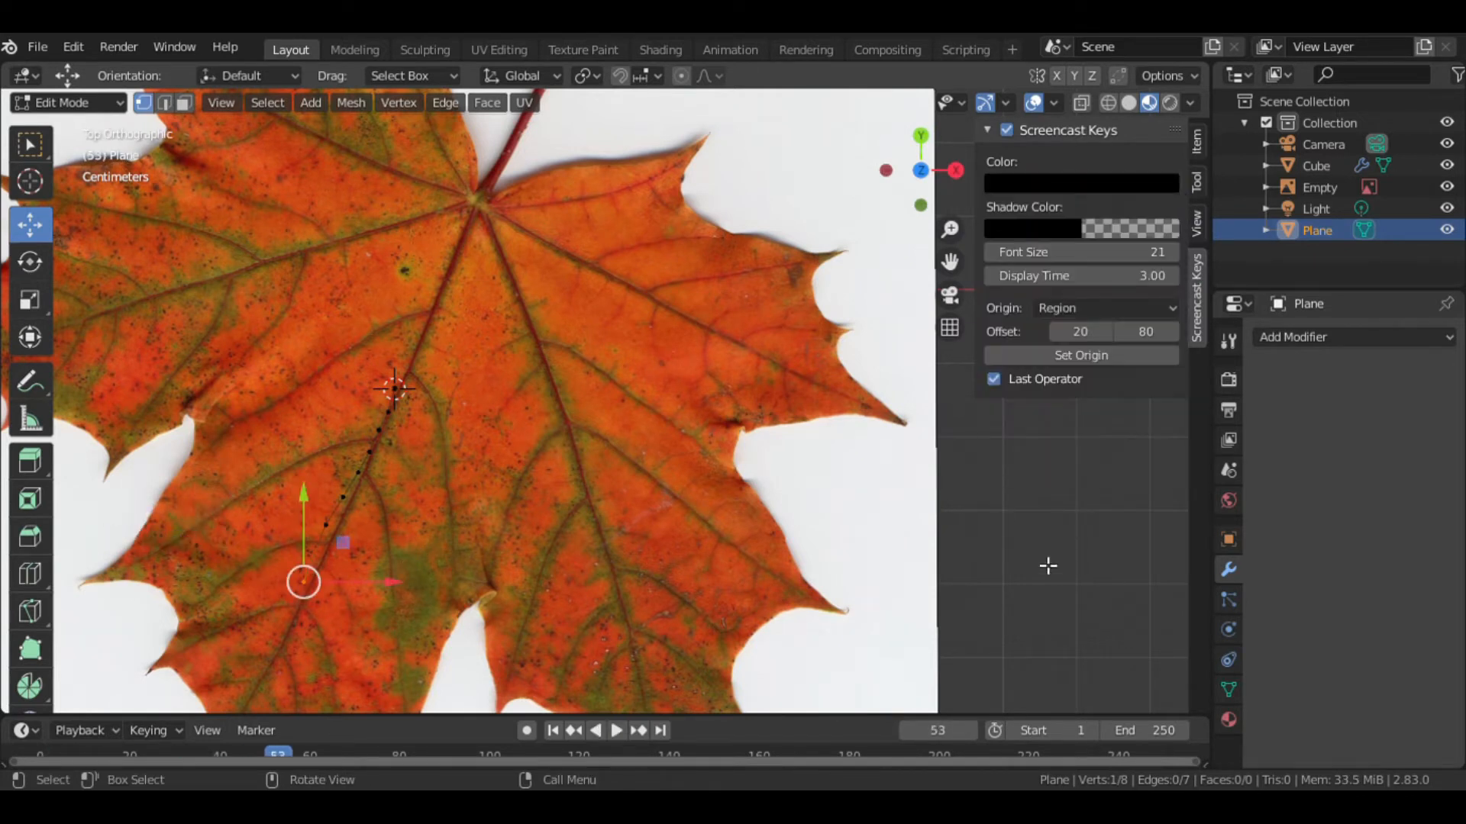
key(n)
Step: Continue the vertex chain along the vein to the tip of the leaf's lower-left lobe
ctrl+right_click(283, 667)
scroll(290, 669, down, 2)
ctrl+right_click(391, 589)
ctrl+right_click(377, 607)
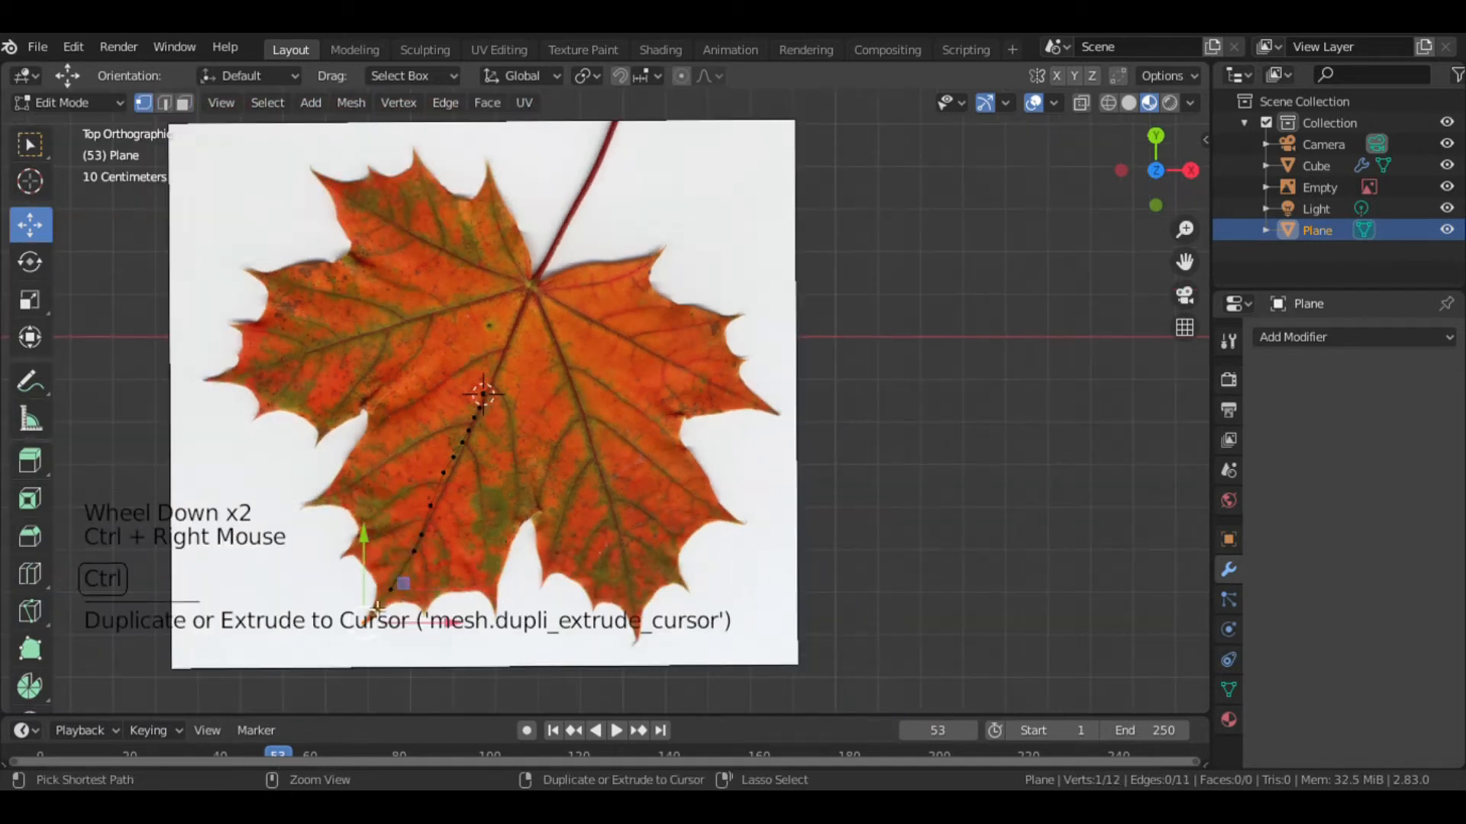
Step: Trace the outer edge of the lower-left lobe with extruded vertices, up to the notch below the left lobe
ctrl+right_click(304, 510)
ctrl+right_click(315, 498)
ctrl+right_click(325, 486)
ctrl+right_click(334, 477)
ctrl+right_click(343, 465)
ctrl+right_click(364, 437)
ctrl+right_click(366, 414)
ctrl+right_click(359, 399)
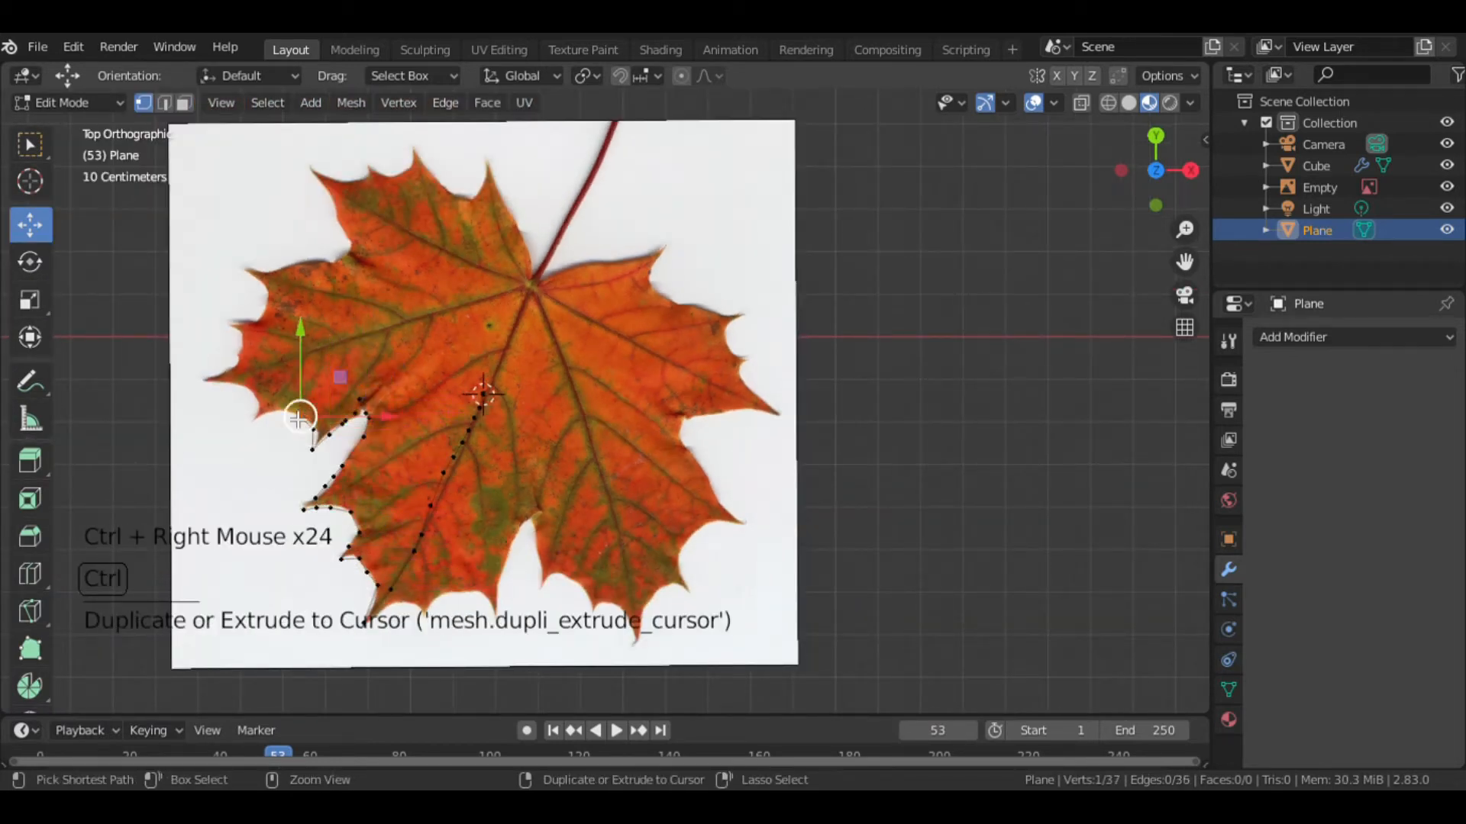
Step: Trace the left lobe's lower edge with extruded vertices out to its pointed tip
ctrl+right_click(243, 391)
ctrl+right_click(234, 386)
ctrl+right_click(222, 384)
ctrl+right_click(209, 387)
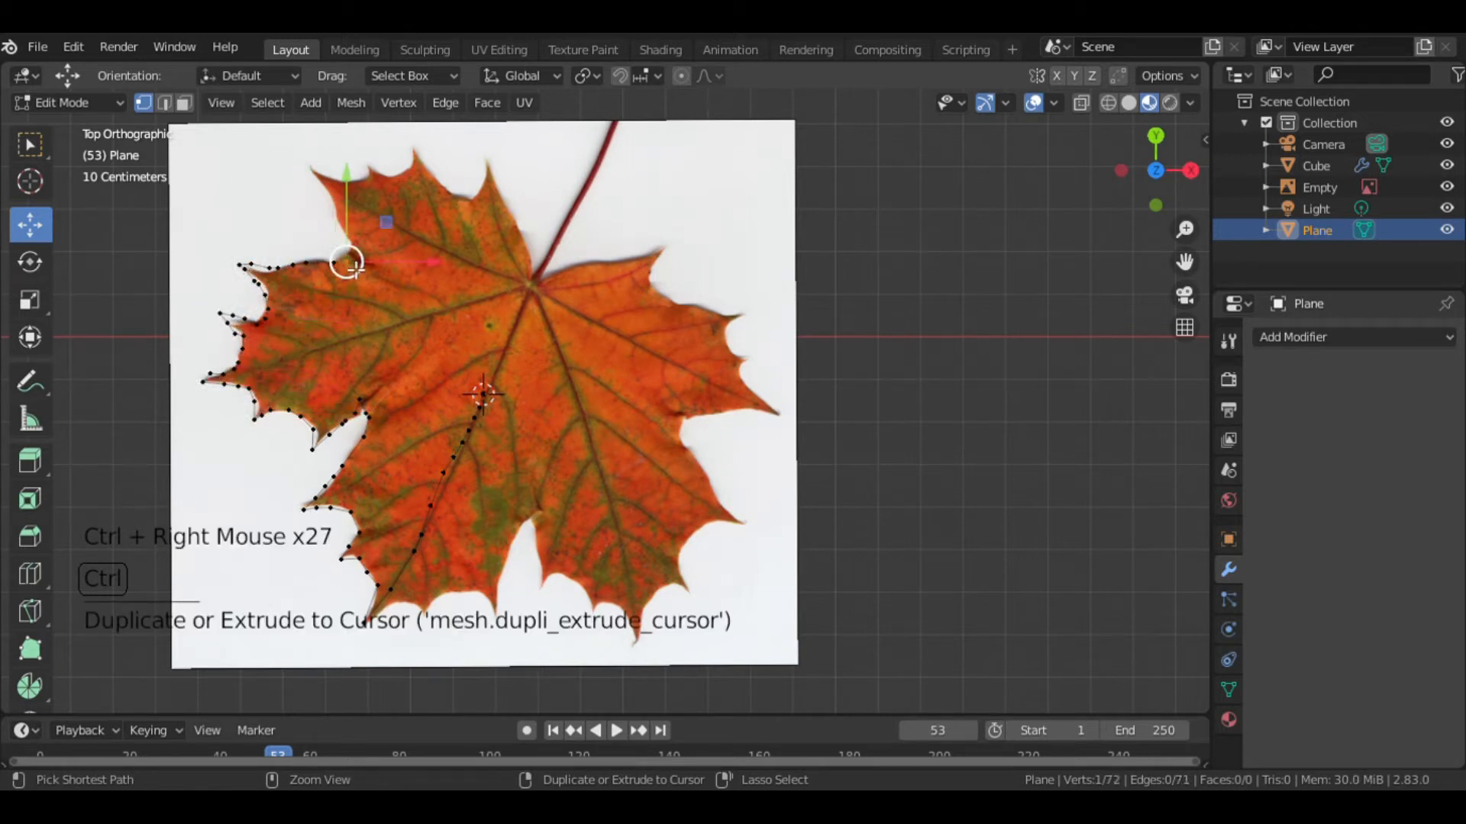
Step: Trace the upper-left lobe from its notch to its outer tip and start along its top edge, correcting a misplaced point
ctrl+right_click(353, 252)
ctrl+right_click(338, 220)
ctrl+right_click(335, 210)
ctrl+right_click(331, 192)
ctrl+right_click(323, 185)
ctrl+right_click(309, 170)
key(ctrl+z)
ctrl+right_click(335, 180)
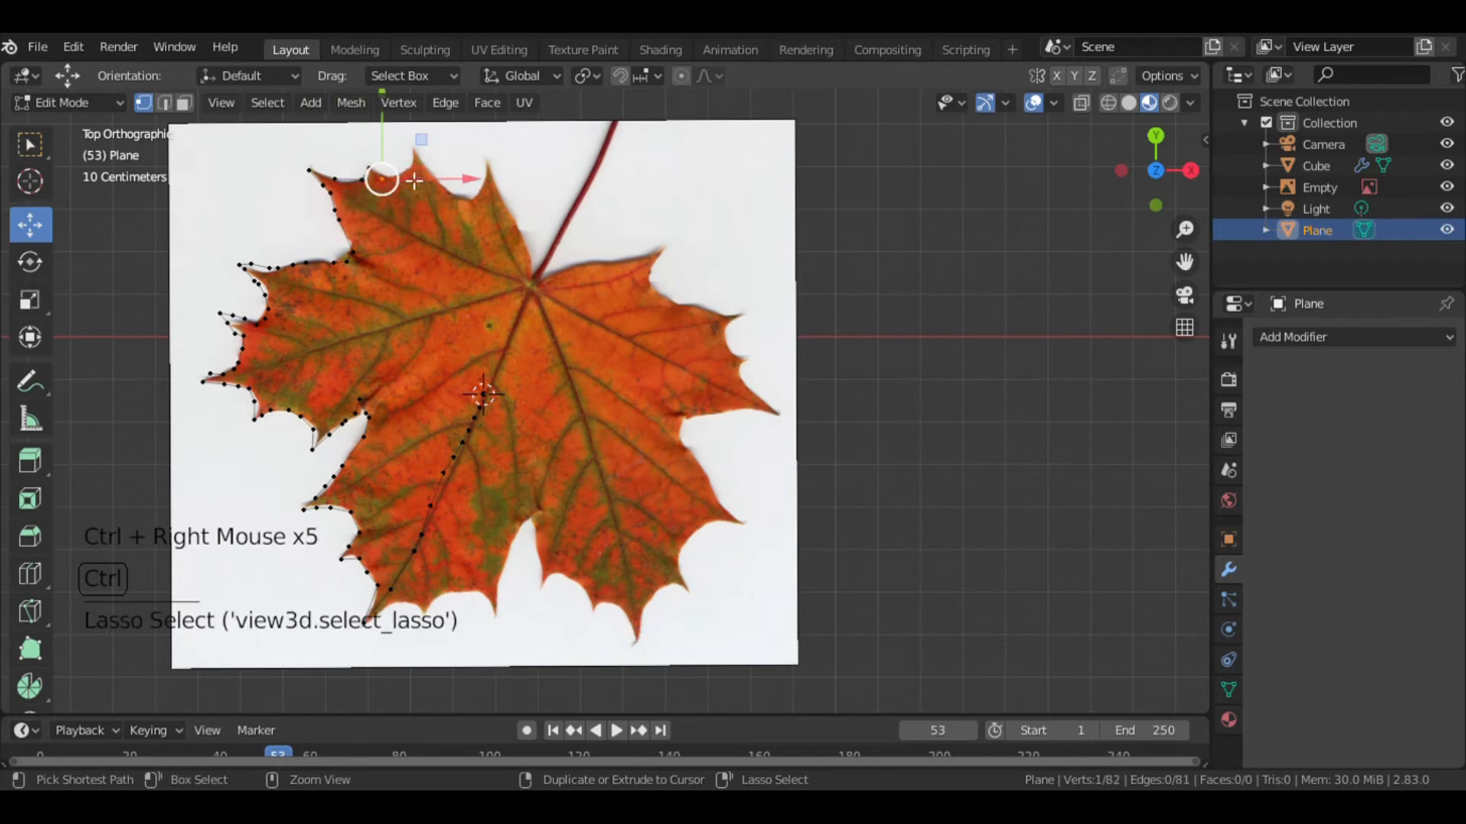
Step: Undo the last point and retrace the upper-left lobe's top edge with vertices over its tallest spike
key(ctrl+z)
ctrl+middle_drag(414, 181, 483, 282)
scroll(412, 229, up, 6)
shift+middle_drag(387, 220, 461, 465)
ctrl+right_click(385, 337)
ctrl+right_click(405, 327)
ctrl+right_click(406, 304)
ctrl+right_click(431, 331)
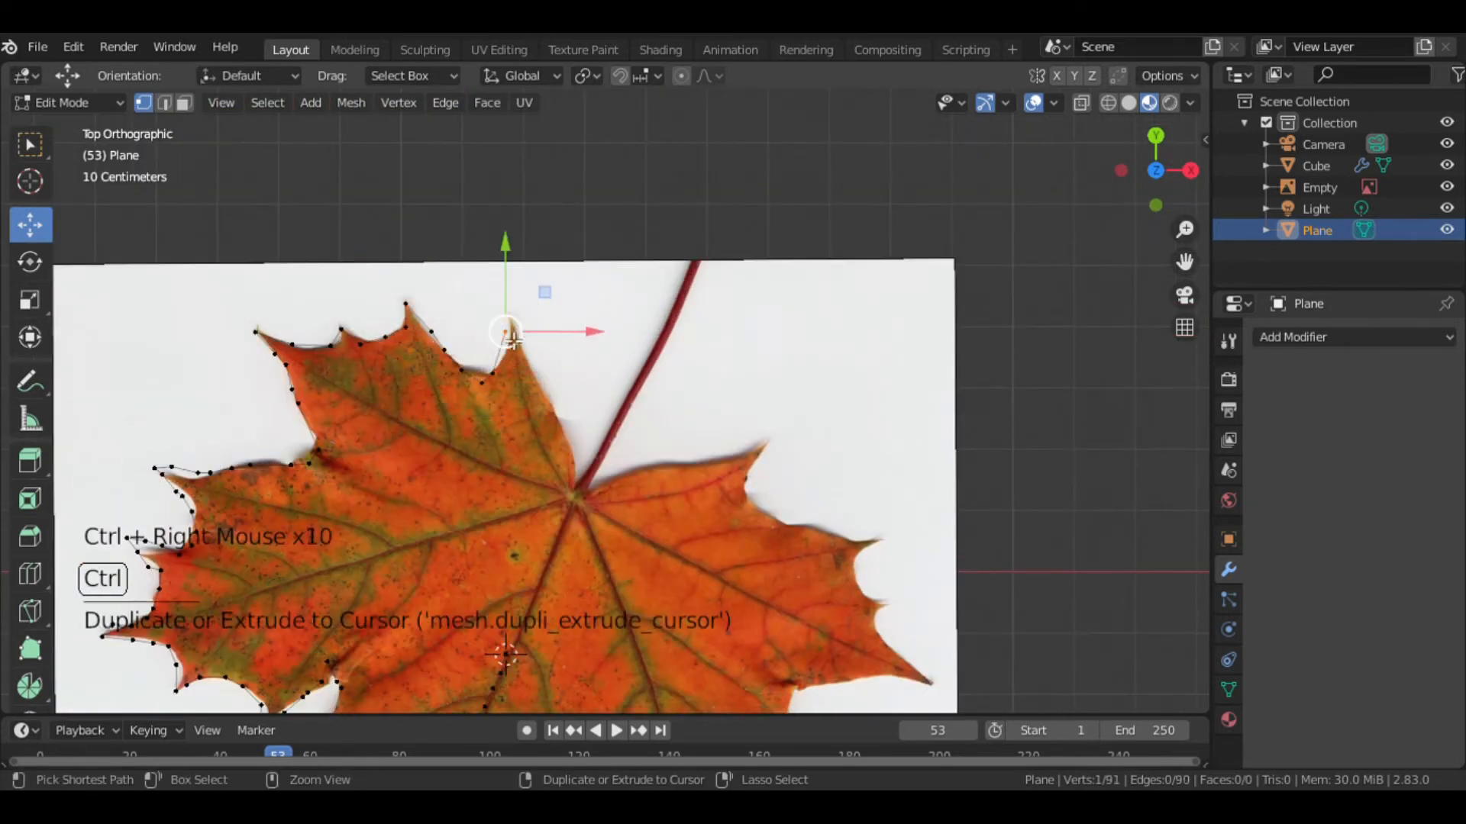
Step: Redo the point at the spike nearest the stem and trace its edge down to the stem junction
key(ctrl+z)
ctrl+right_click(506, 360)
ctrl+right_click(510, 319)
ctrl+right_click(519, 350)
ctrl+right_click(531, 374)
ctrl+right_click(547, 402)
ctrl+right_click(557, 428)
ctrl+right_click(571, 468)
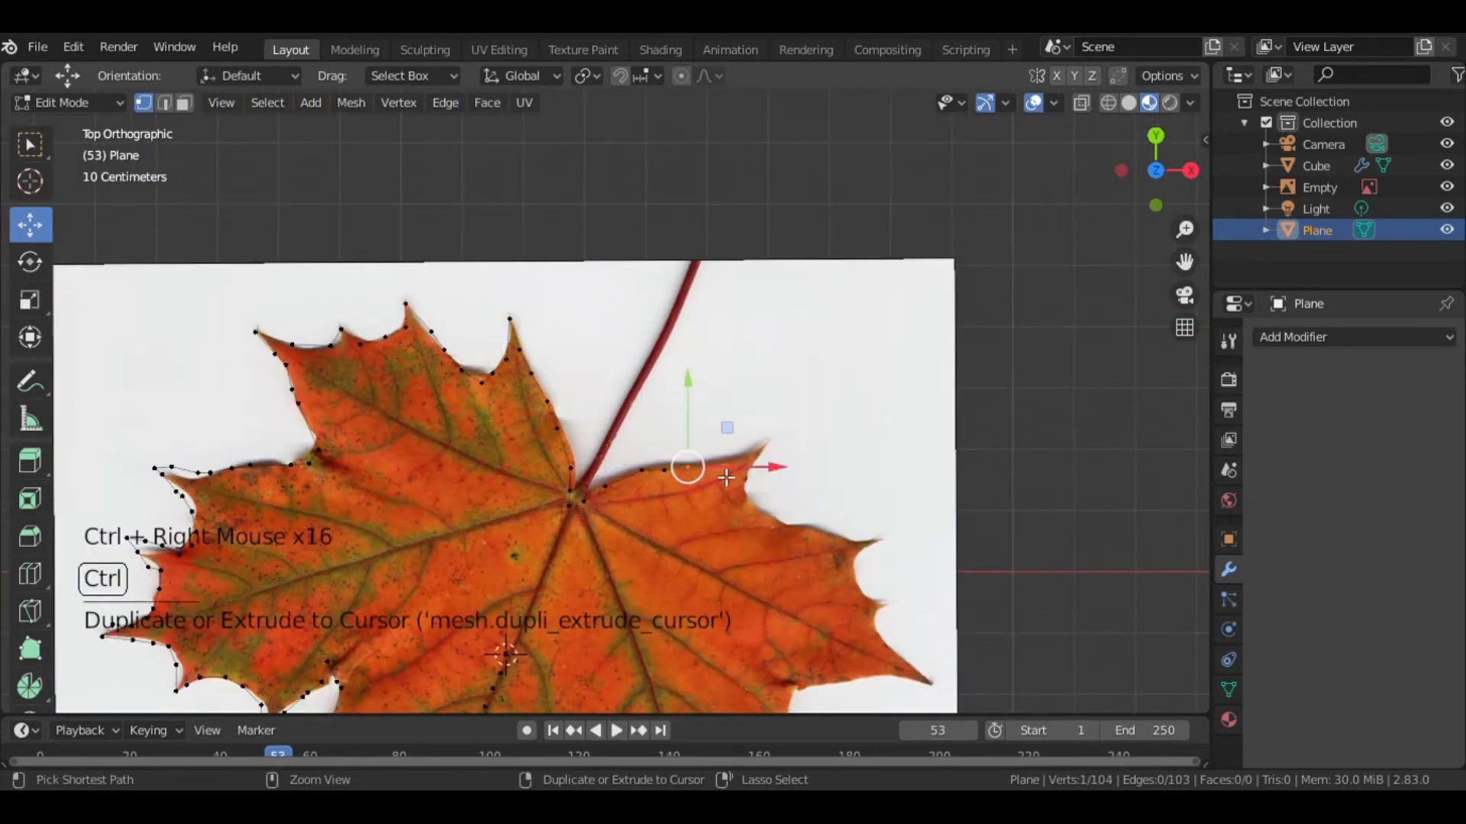
Step: Trace the right lobe's upper edge with vertices out to its far tip, undoing the misplaced points at the middle spike
ctrl+right_click(844, 542)
ctrl+right_click(873, 546)
ctrl+right_click(880, 540)
key(ctrl+z)
key(ctrl+z)
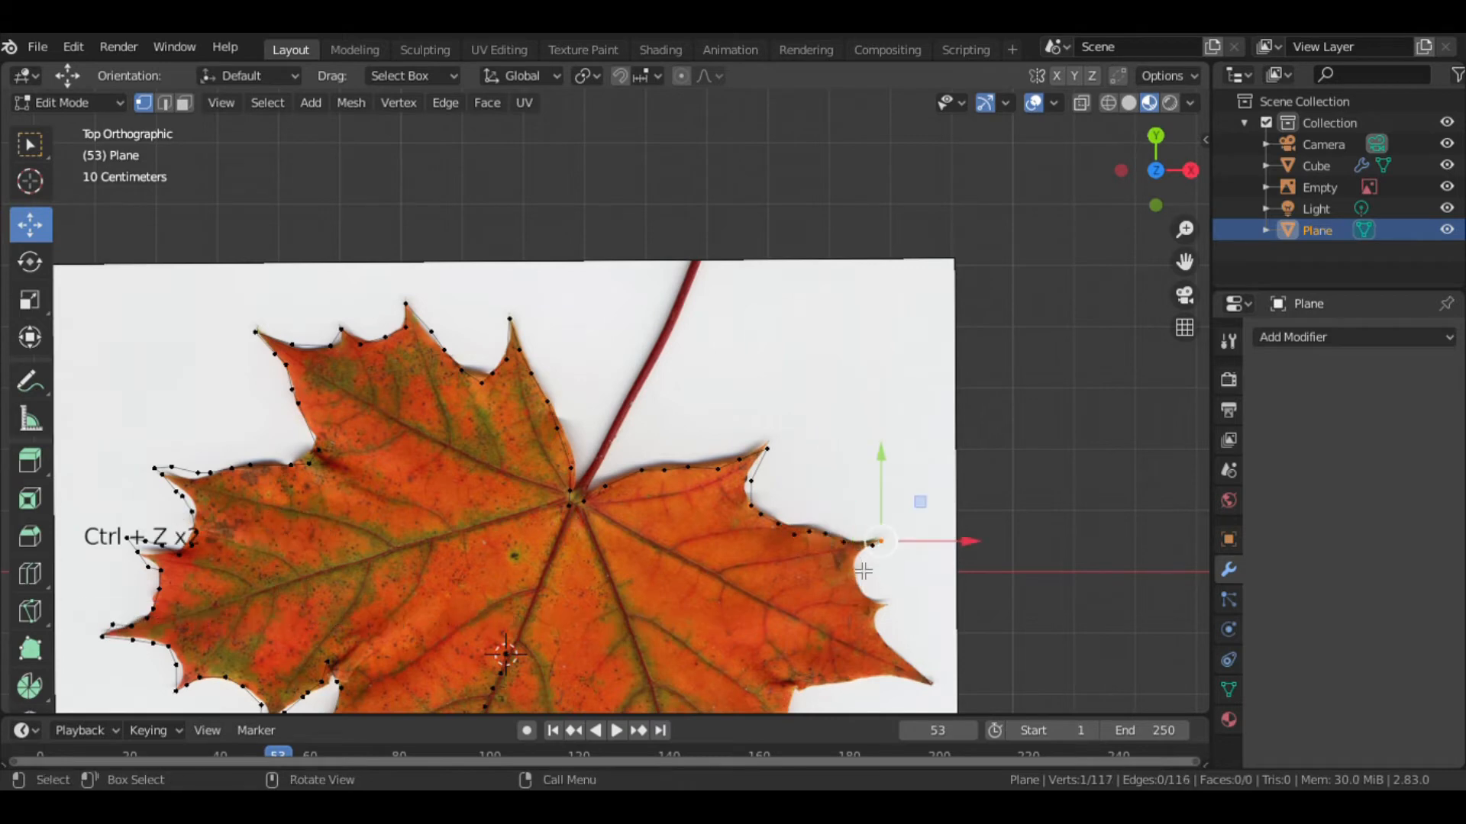
right_click(872, 545)
ctrl+right_click(850, 555)
ctrl+right_click(854, 570)
ctrl+right_click(864, 586)
ctrl+right_click(931, 683)
Step: Trace the underside of the right lobe back to the notch above the lower-right lobe, undoing the last misplaced point
scroll(931, 683, down, 1)
shift+middle_drag(930, 683, 881, 499)
ctrl+right_click(797, 445)
ctrl+right_click(768, 445)
ctrl+right_click(755, 447)
ctrl+right_click(721, 457)
key(ctrl+z)
Step: Trace the lower-right lobe's outer edge with vertices down to its bottom tip, undoing the last three points past it
ctrl+right_click(738, 517)
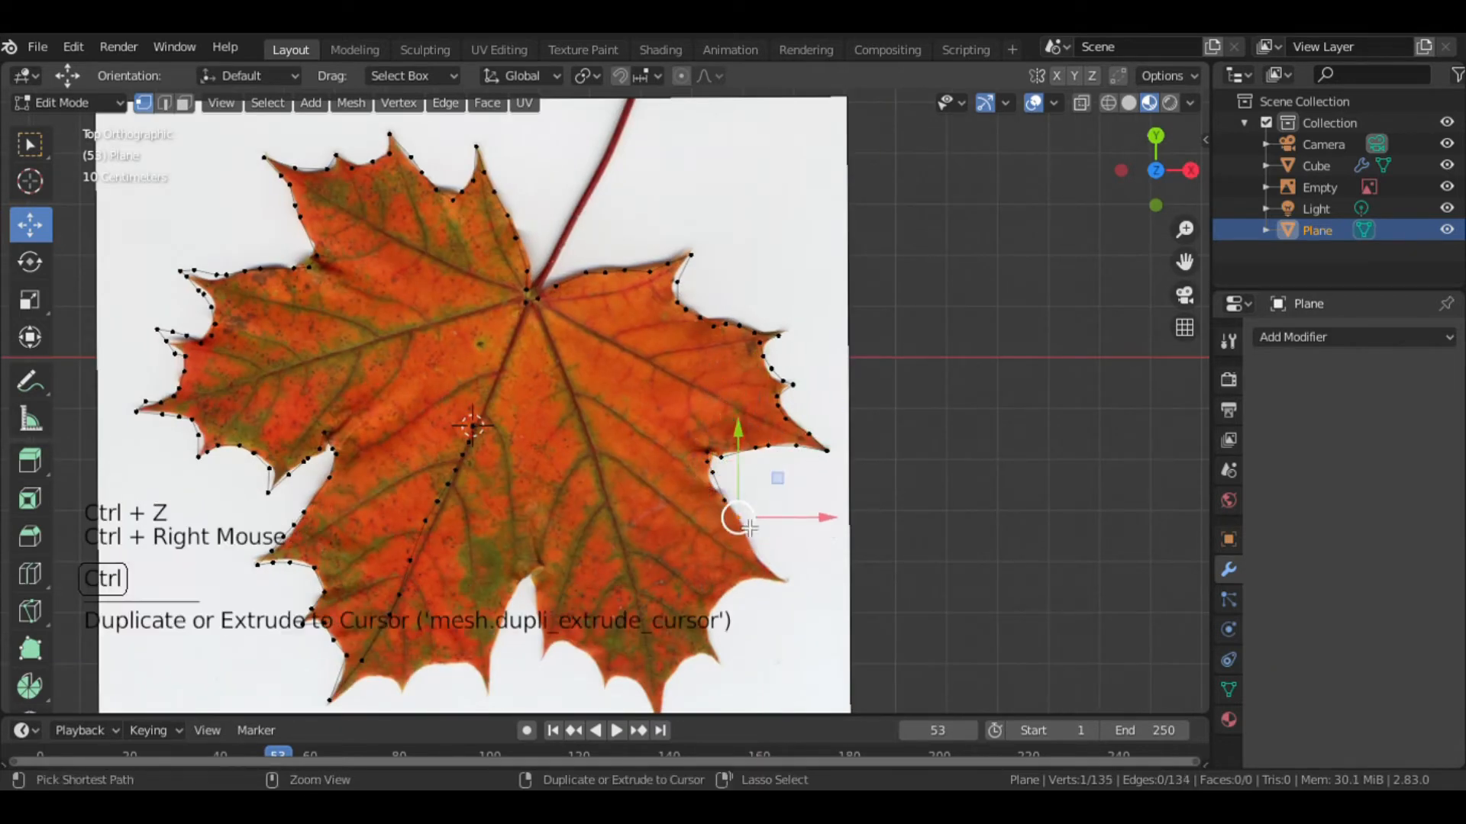
ctrl+right_click(696, 654)
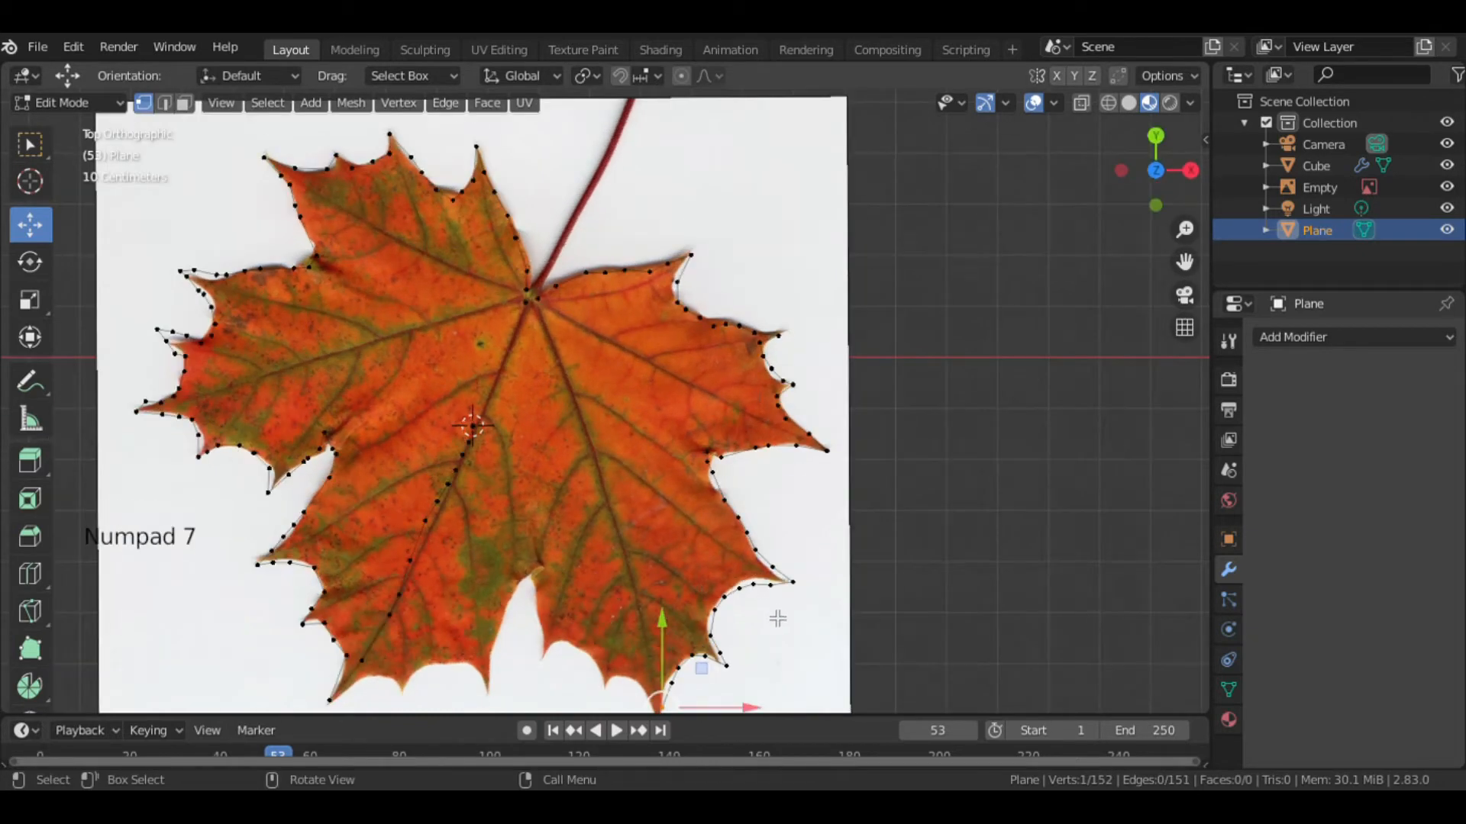
ctrl+right_click(681, 519)
ctrl+right_click(672, 504)
ctrl+right_click(661, 489)
key(ctrl+z)
key(ctrl+z)
key(ctrl+z)
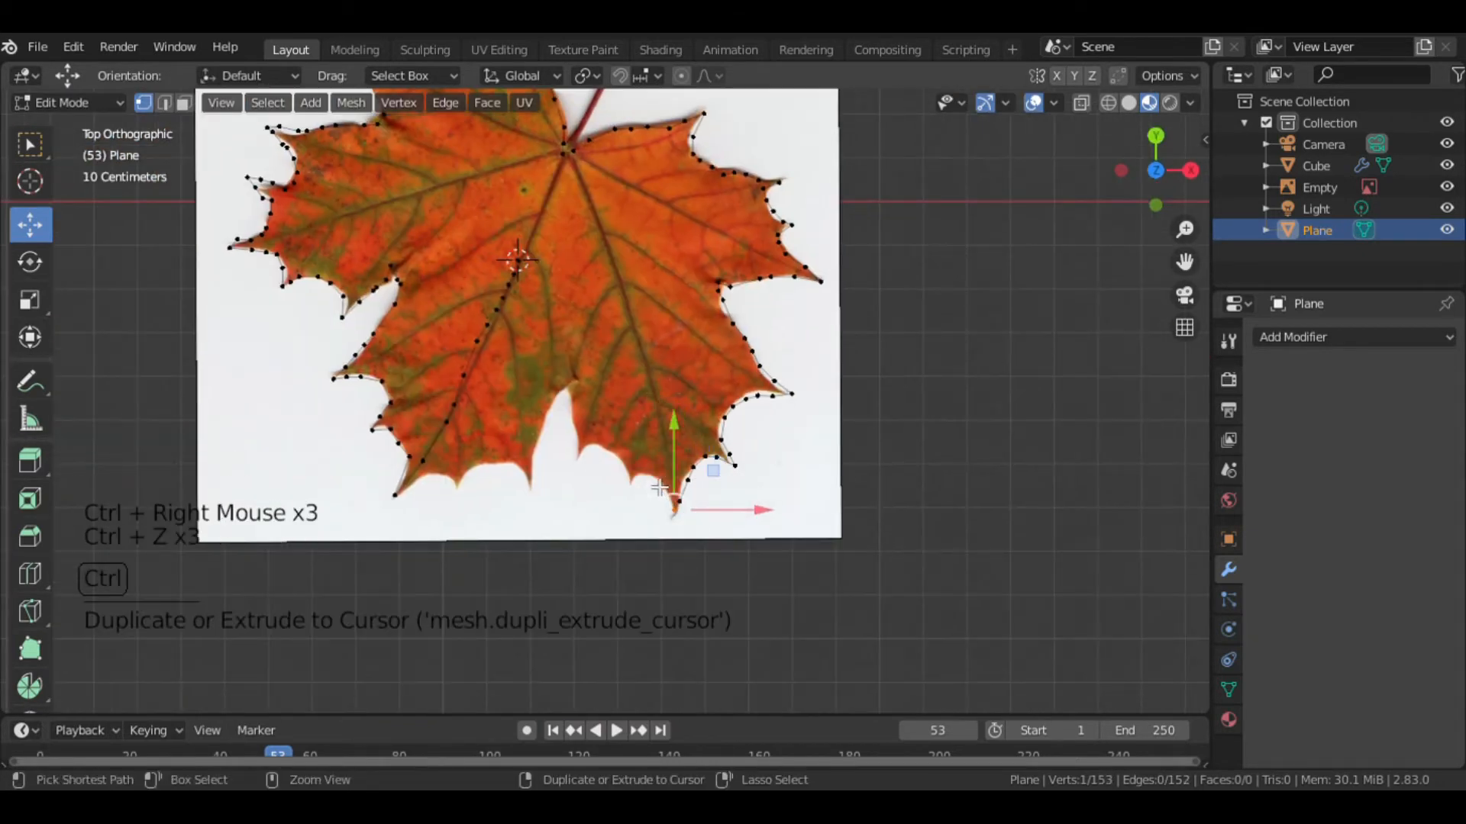
Step: Trace the lower-right lobe's inner edge with extruded vertices up to the notch between the two lower lobes
ctrl+right_click(574, 443)
ctrl+right_click(572, 418)
ctrl+right_click(570, 395)
ctrl+right_click(569, 388)
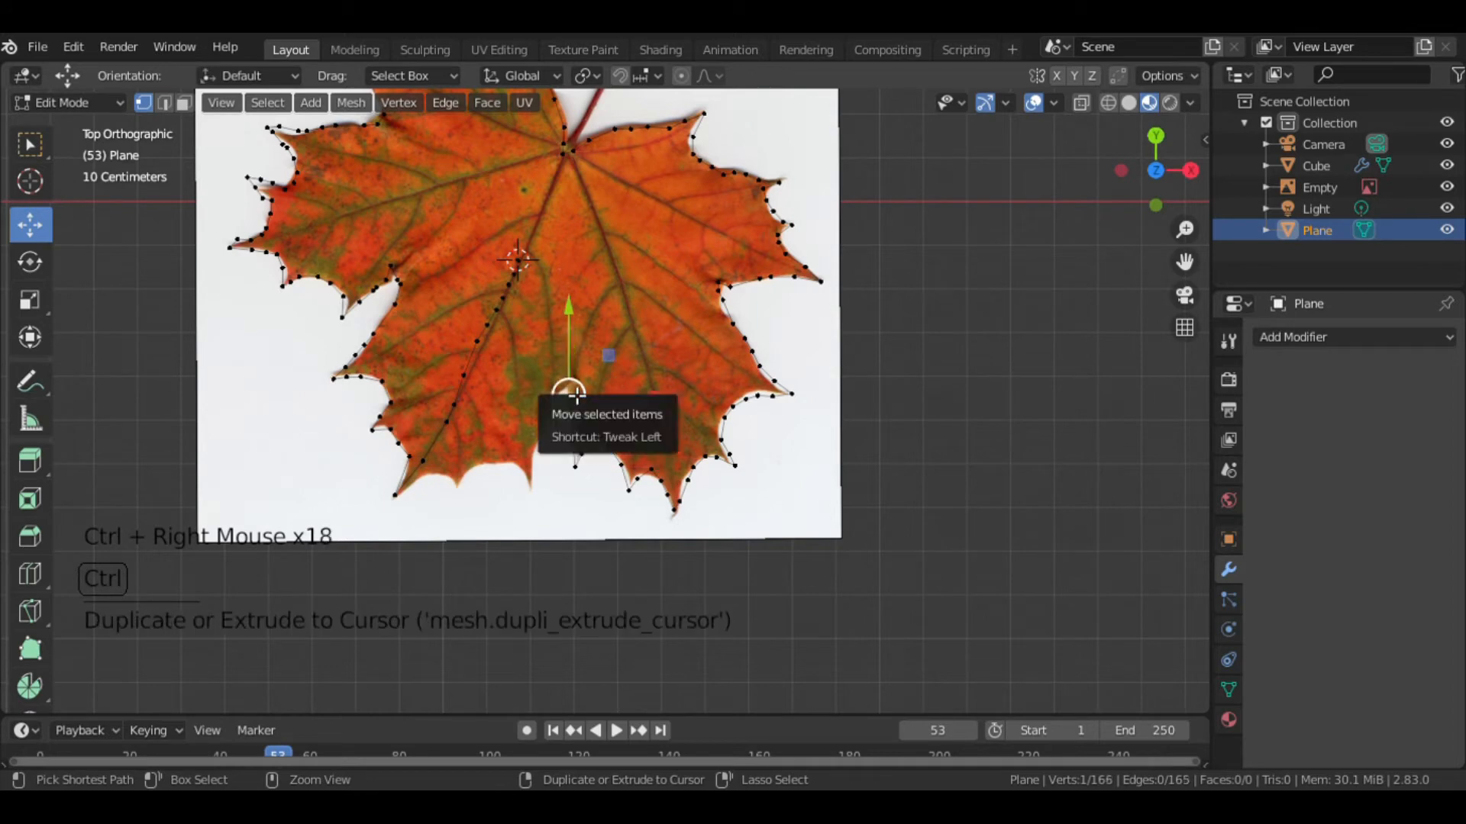
Step: Trace the lower-left lobe's inner and bottom edge with vertices from the notch down to its lowest tip, undoing one misplaced point
ctrl+right_click(555, 399)
ctrl+right_click(546, 417)
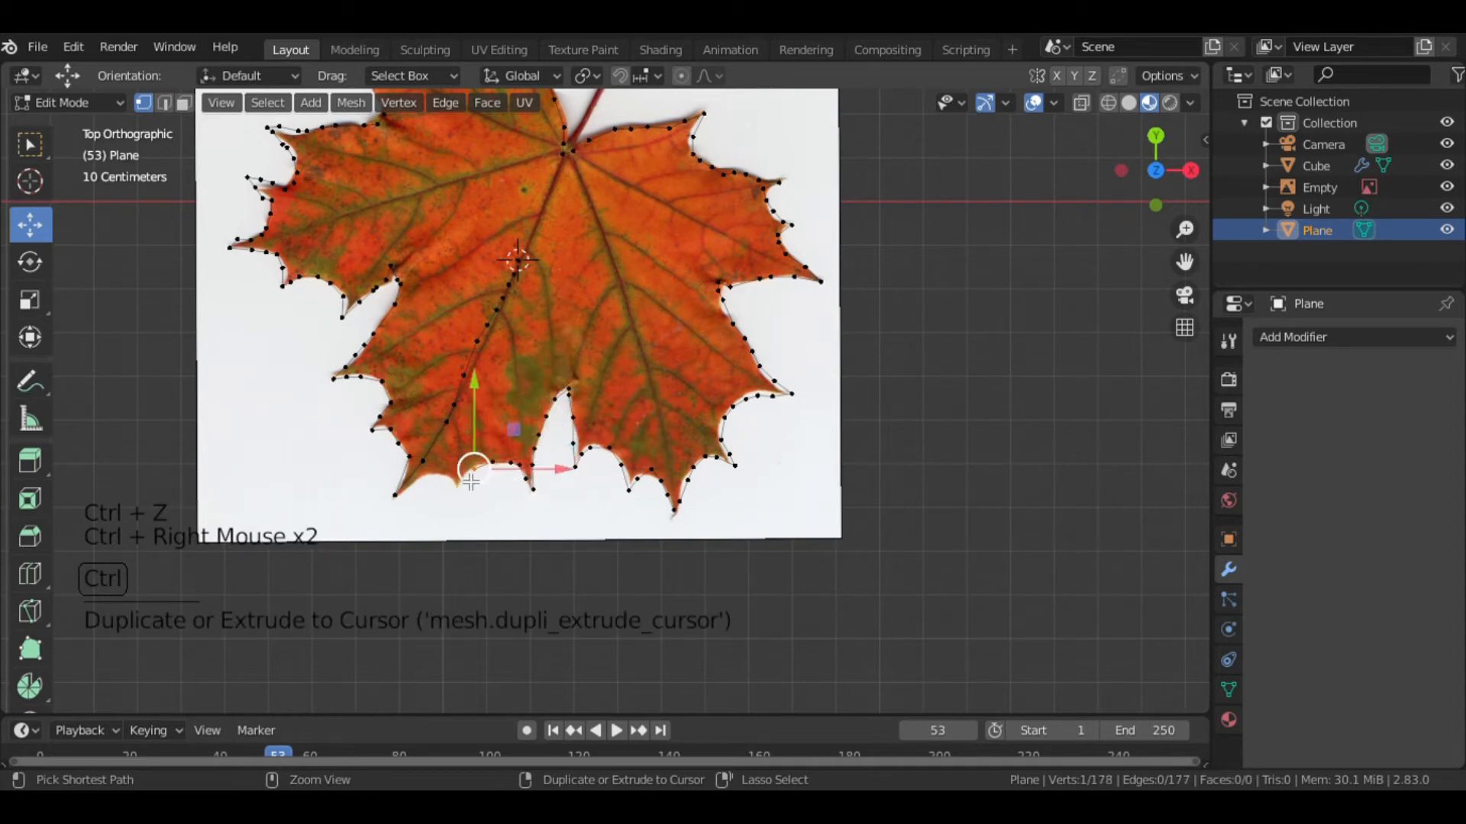
ctrl+right_click(434, 477)
ctrl+right_click(420, 477)
scroll(501, 383, up, 1)
key(KP_7)
ctrl+middle_drag(500, 382, 1031, 144)
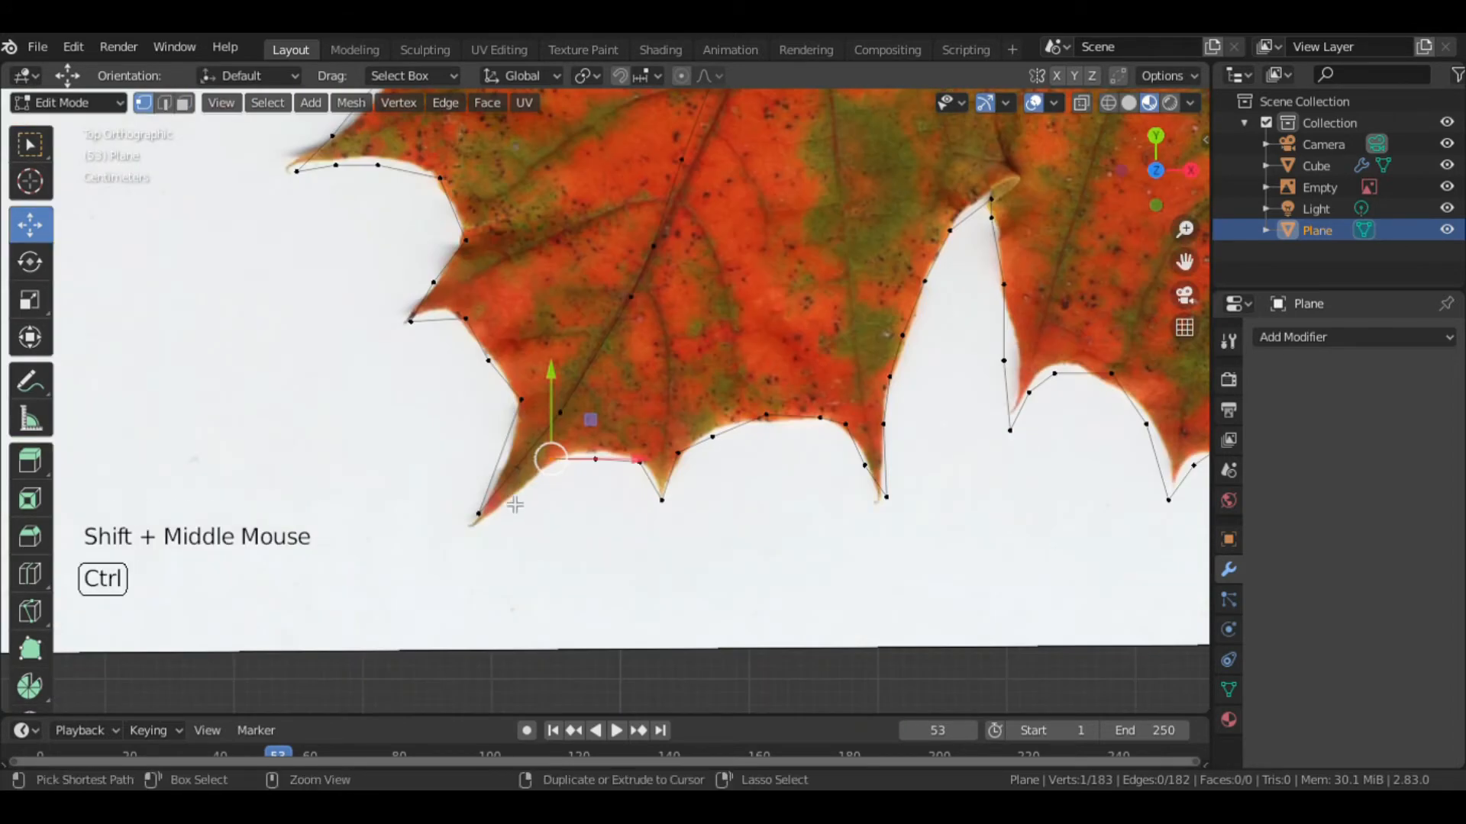
ctrl+right_click(510, 492)
ctrl+right_click(478, 513)
key(ctrl+z)
scroll(484, 648, up, 3)
ctrl+right_click(385, 600)
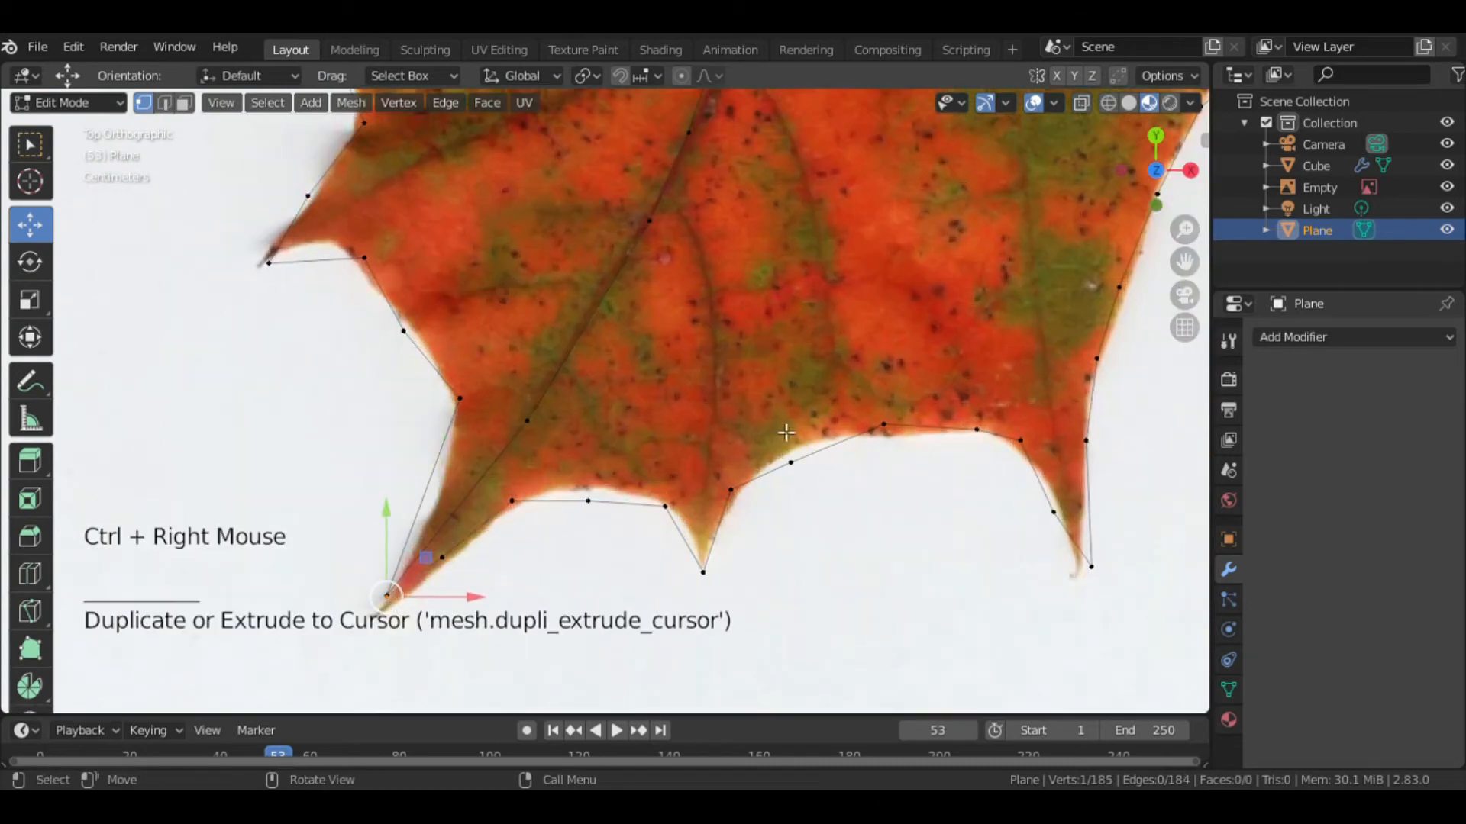
Step: Trace the main vein with extruded vertices from the leaf's middle up to the base where all veins meet
scroll(786, 432, down, 3)
shift+middle_drag(786, 190, 704, 634)
shift+middle_drag(946, 110, 758, 493)
ctrl+right_click(604, 572)
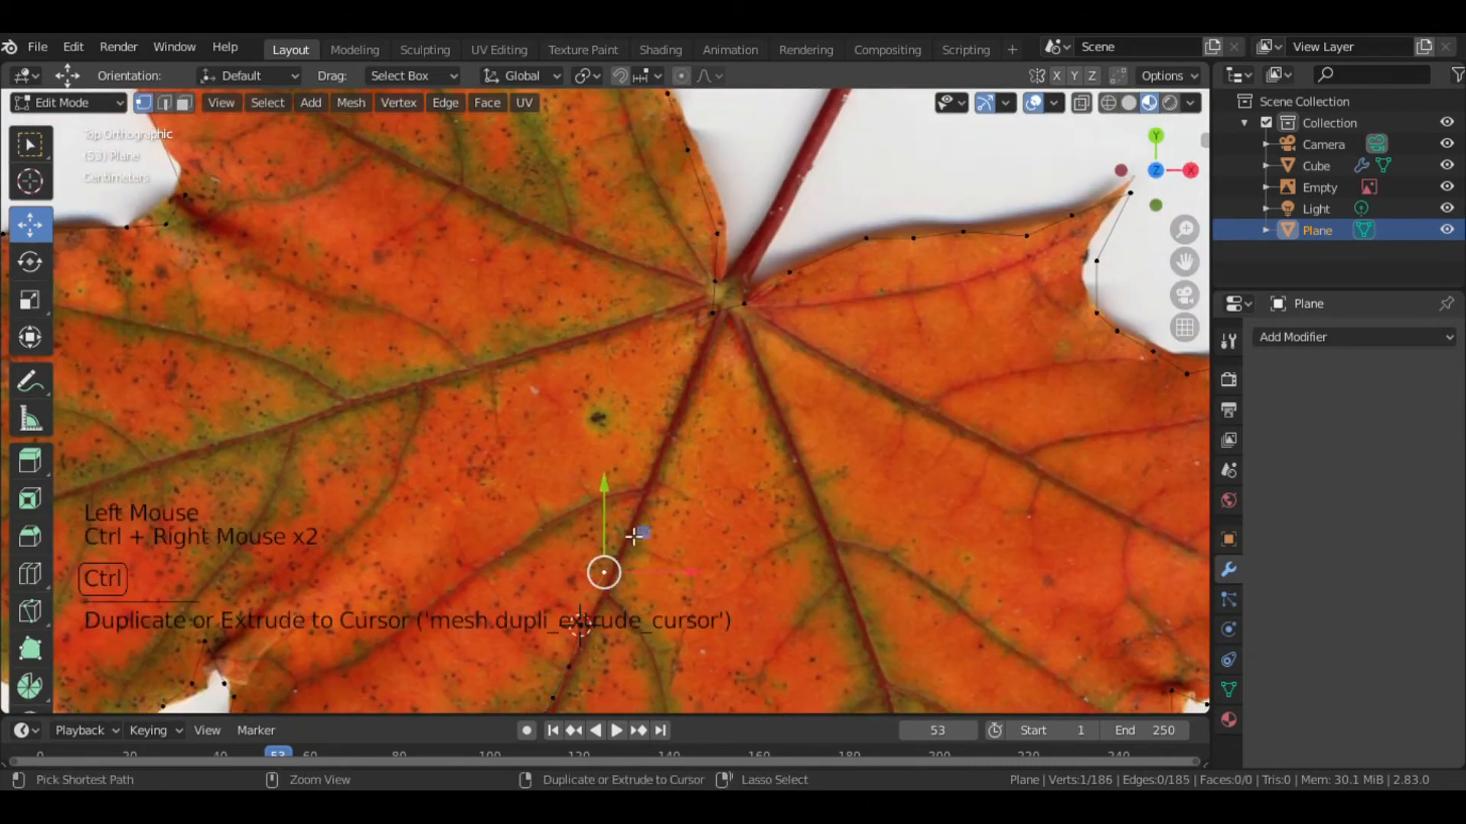
ctrl+right_click(700, 350)
scroll(723, 321, up, 2)
ctrl+right_click(760, 277)
scroll(765, 283, down, 4)
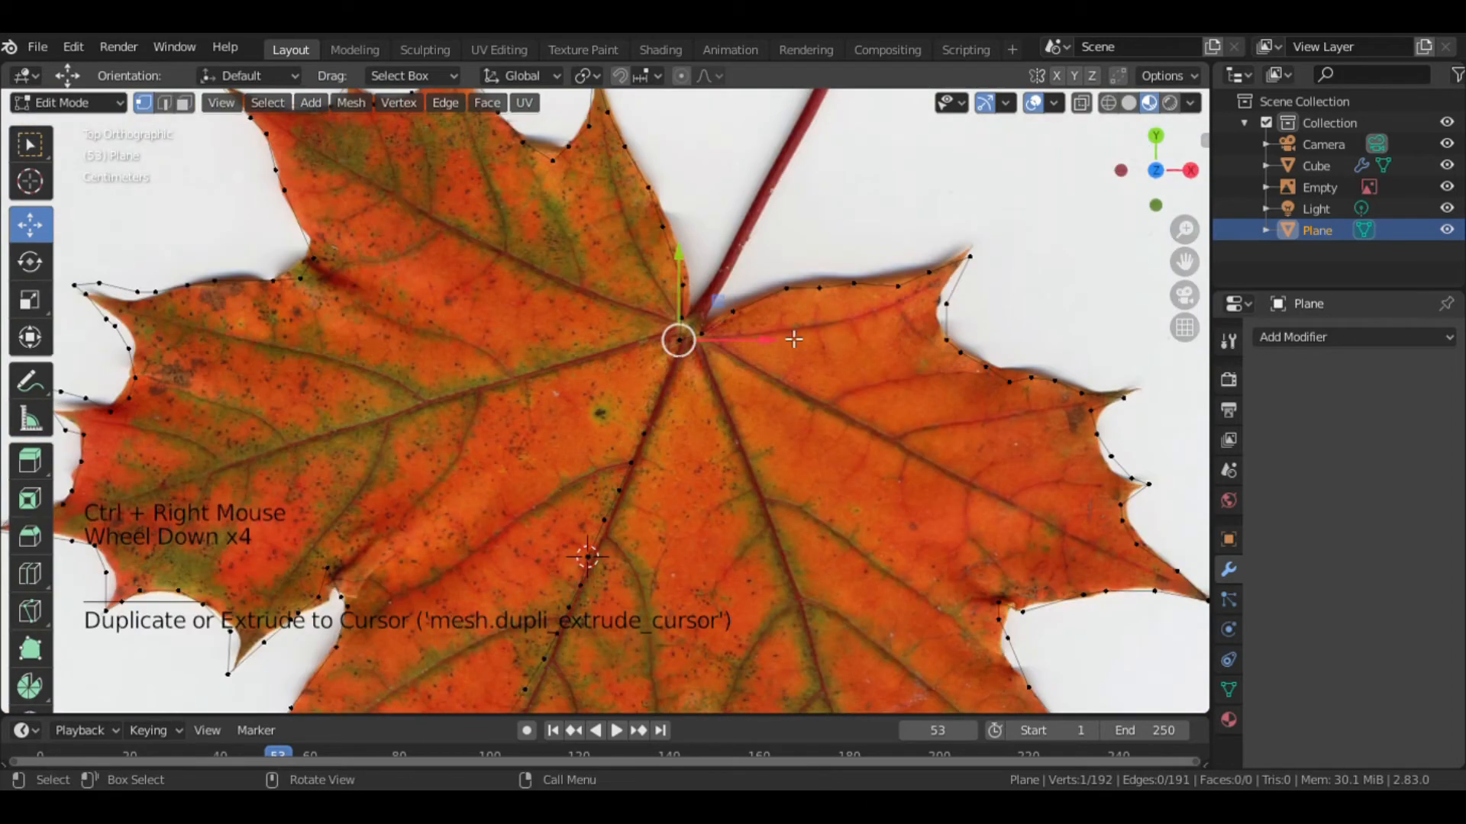
Step: Trace the stem's left edge with vertices from the leaf base outward, undoing one misplaced point
ctrl+right_click(681, 340)
ctrl+right_click(694, 297)
key(ctrl+z)
ctrl+right_click(712, 271)
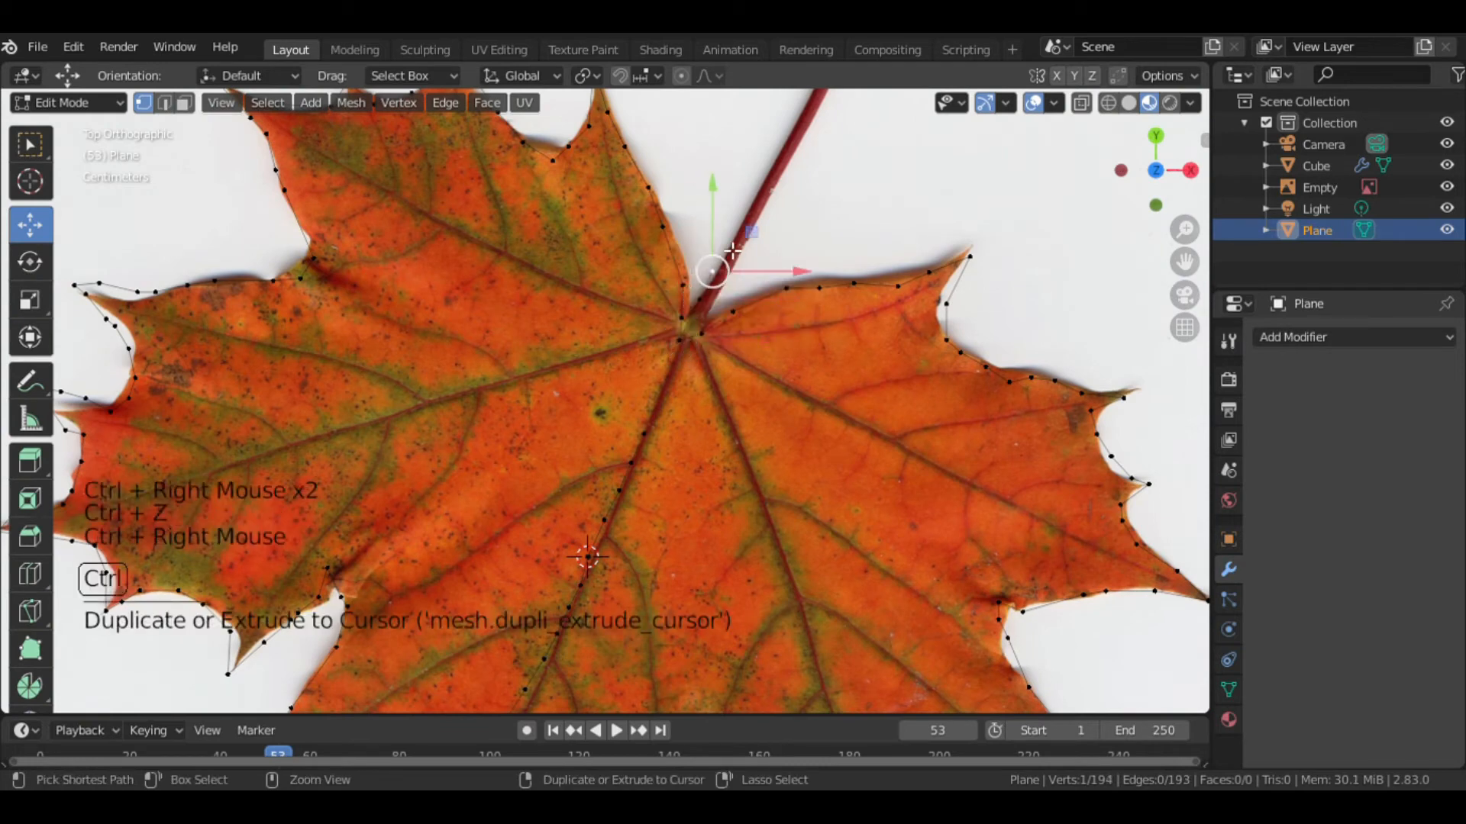
scroll(825, 178, down, 1)
ctrl+right_click(790, 124)
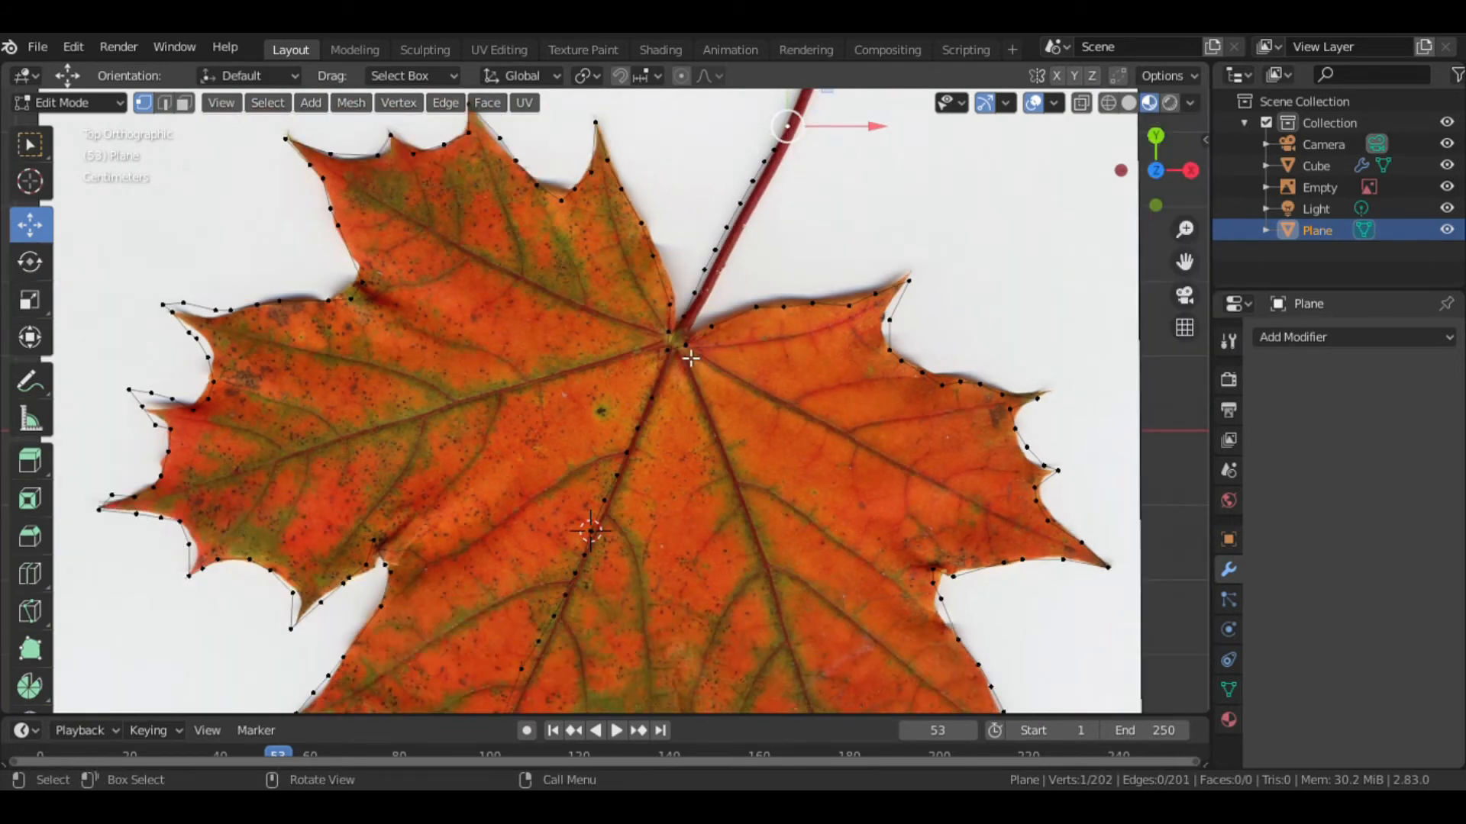
Step: Trace the stem's right edge with vertices from the leaf base out to the stem's far end, undoing the first misplaced point
click(688, 349)
ctrl+right_click(697, 312)
key(ctrl+z)
scroll(713, 304, up, 1)
ctrl+right_click(716, 295)
ctrl+right_click(734, 260)
ctrl+right_click(744, 234)
ctrl+right_click(763, 204)
ctrl+middle_drag(763, 205, 873, 222)
scroll(873, 222, up, 5)
ctrl+right_click(739, 227)
ctrl+right_click(746, 211)
ctrl+right_click(758, 194)
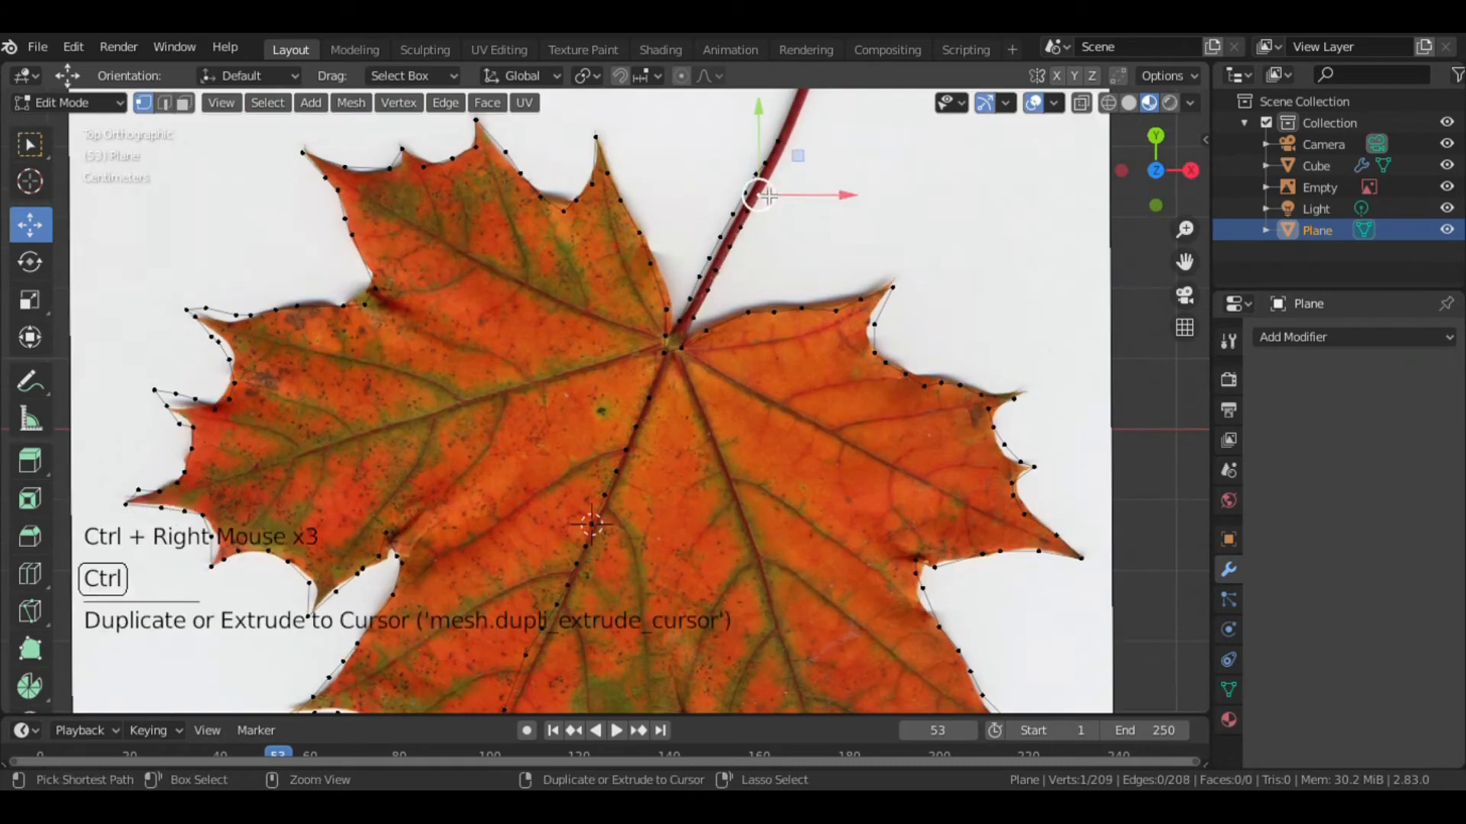
ctrl+right_click(762, 182)
right_click(1008, 227)
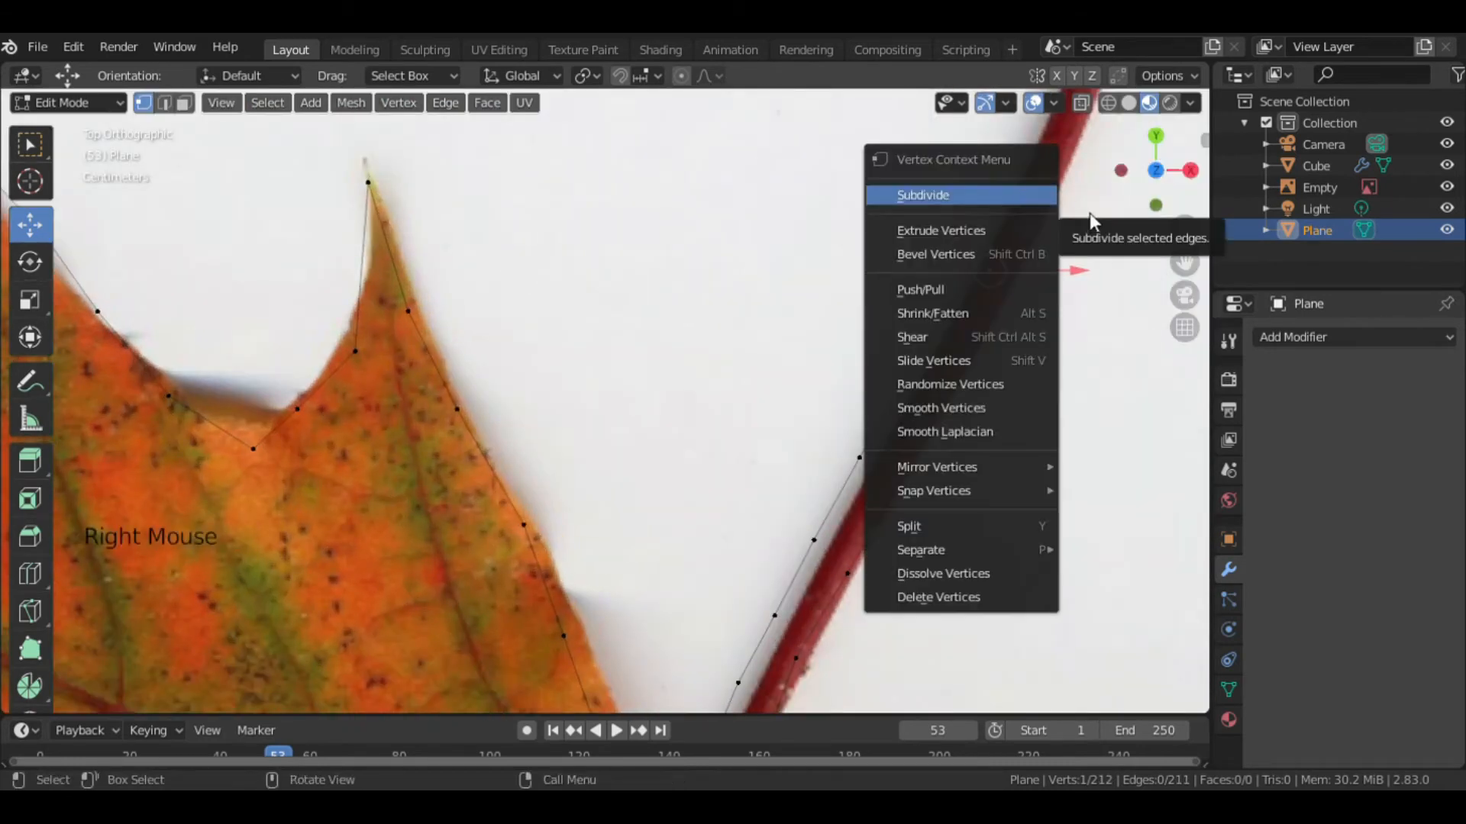
ctrl+right_click(1024, 196)
Step: Remove the stem's edges from the selection and fill the remaining leaf outline with a face
middle_drag(1023, 196, 992, 290)
scroll(992, 290, down, 3)
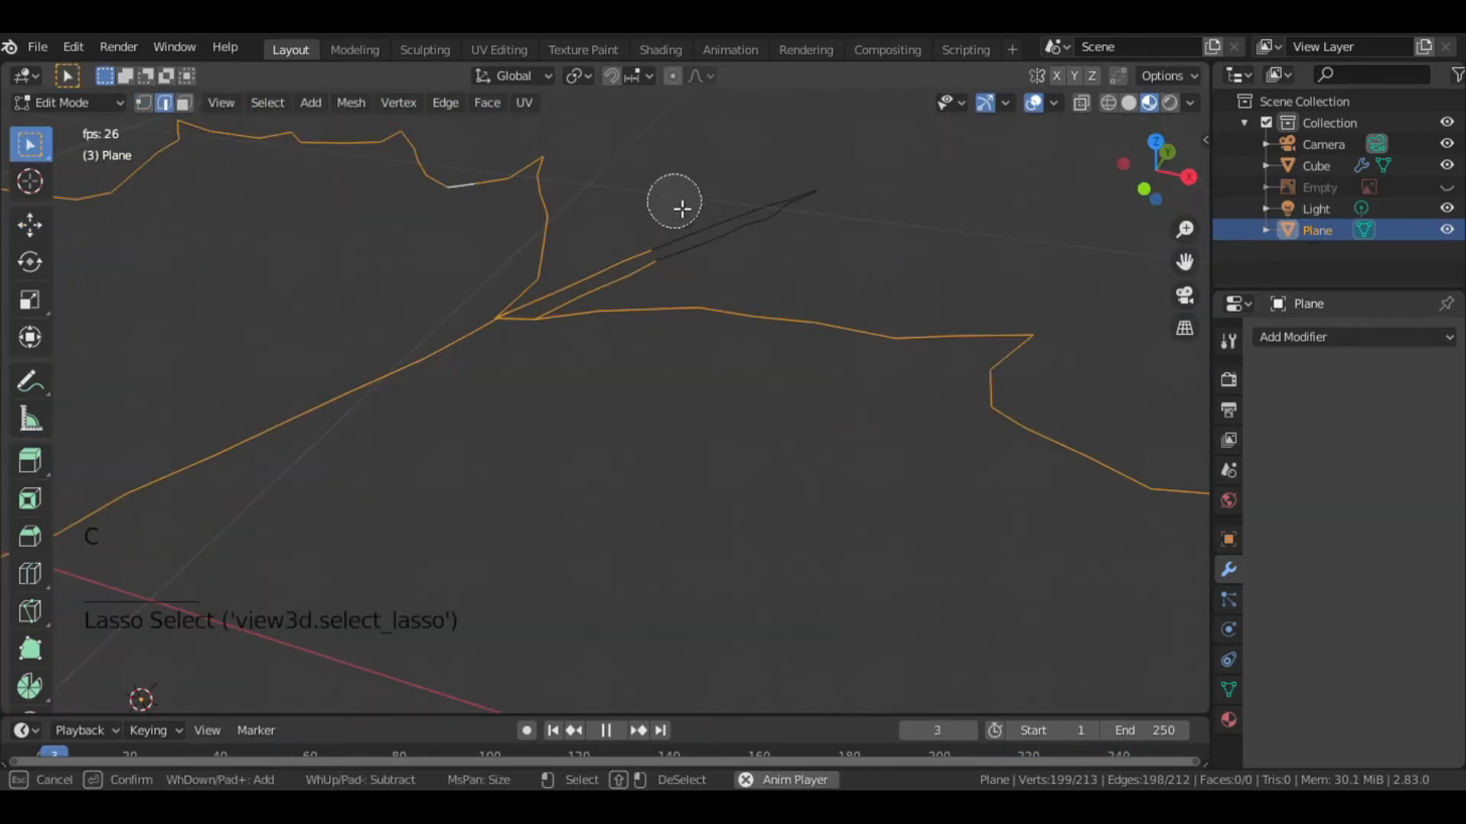
key(Escape)
ctrl+drag(652, 244, 616, 287)
ctrl+drag(595, 271, 563, 305)
scroll(563, 304, up, 2)
ctrl+drag(514, 203, 485, 239)
ctrl+drag(443, 224, 429, 252)
scroll(549, 248, up, 1)
scroll(549, 249, down, 9)
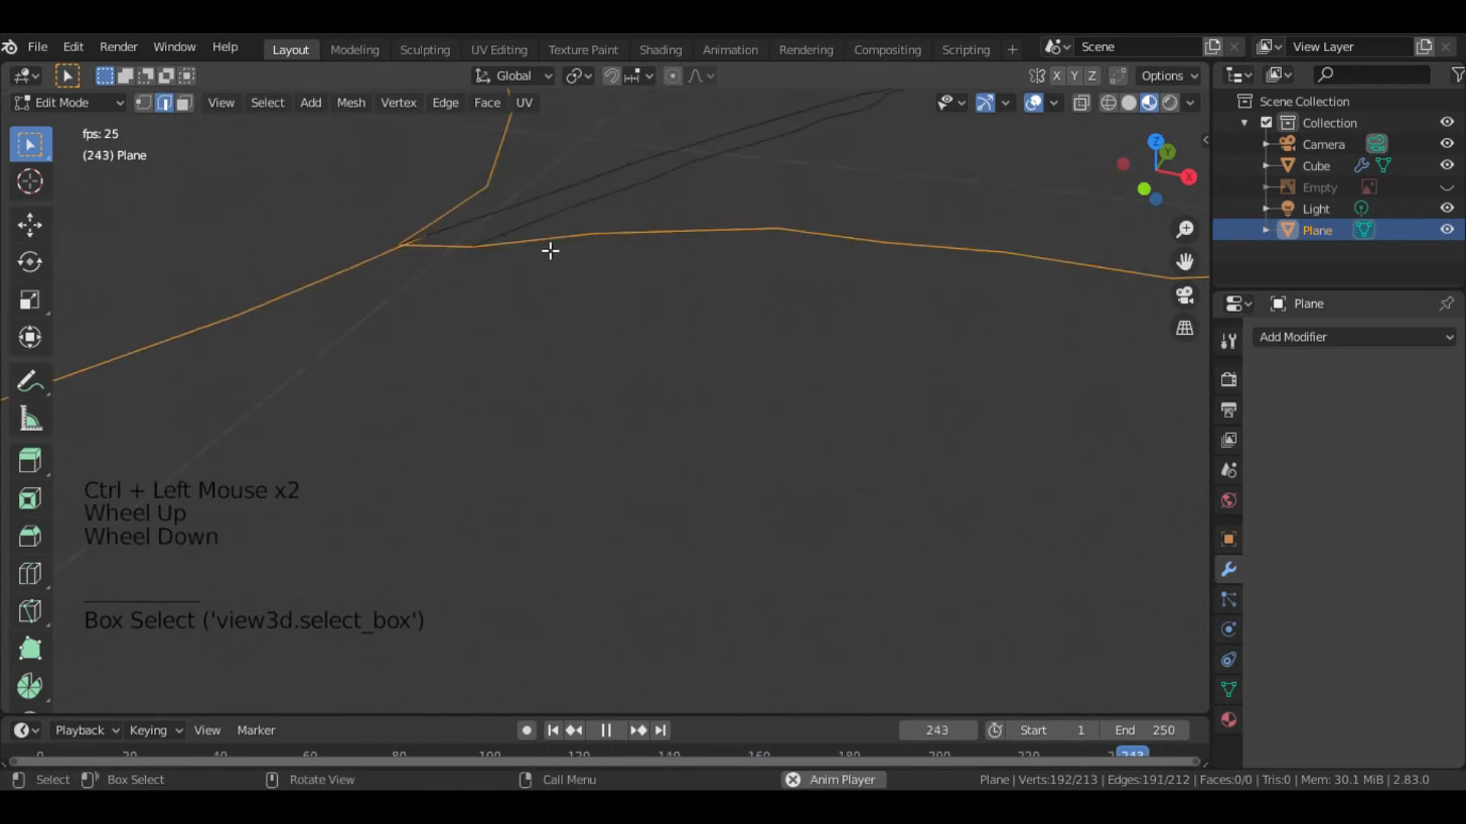
middle_drag(572, 416, 534, 481)
key(f)
click(615, 323)
Step: Select both edge lines of the stem and fill the stem with a face
scroll(754, 477, up, 1)
middle_drag(767, 477, 585, 491)
scroll(586, 491, up, 6)
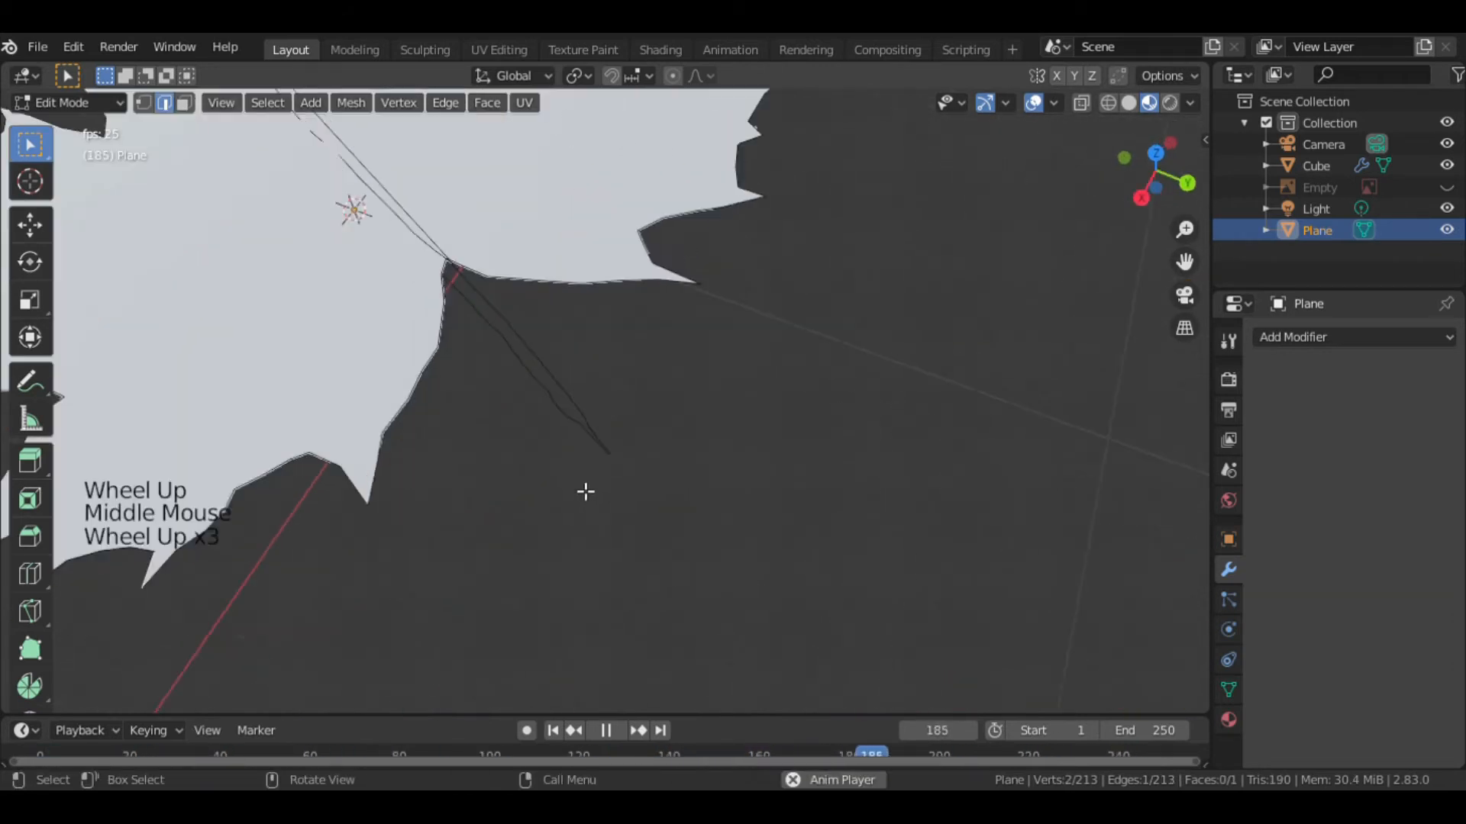
click(560, 437)
click(598, 734)
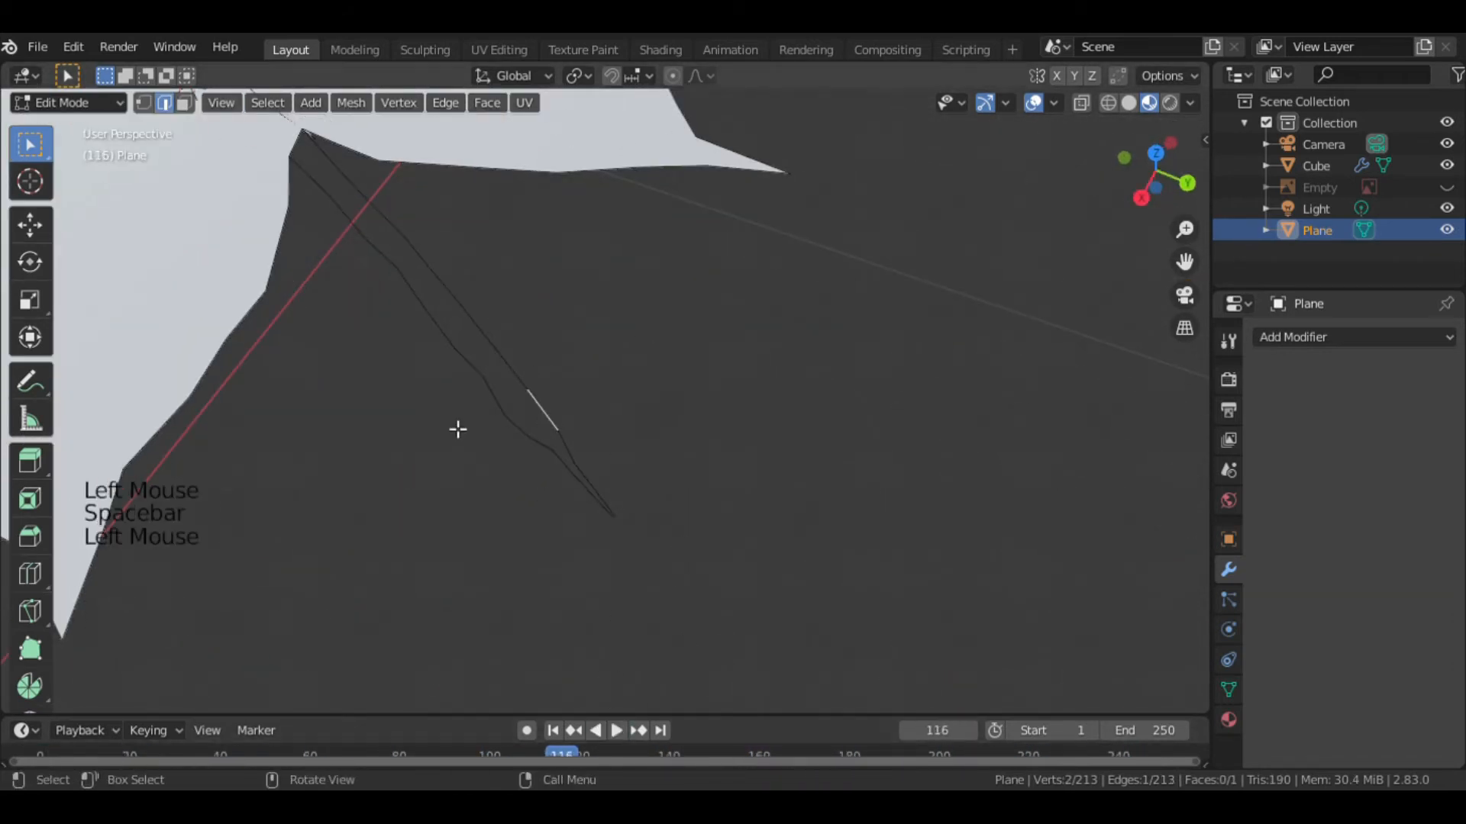
alt+click(565, 439)
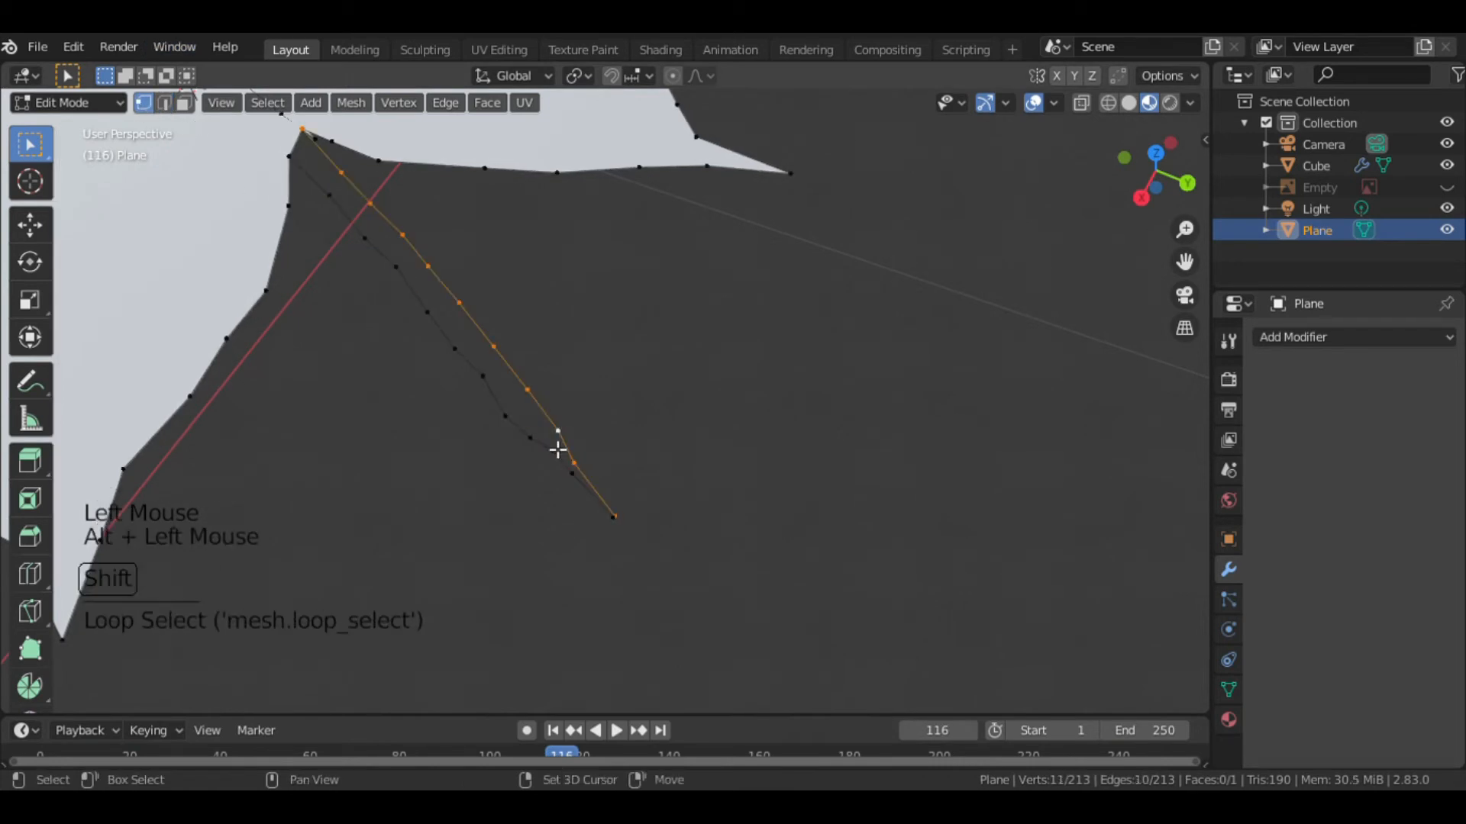
alt+shift+click(537, 451)
scroll(580, 442, up, 2)
scroll(626, 435, down, 5)
key(f)
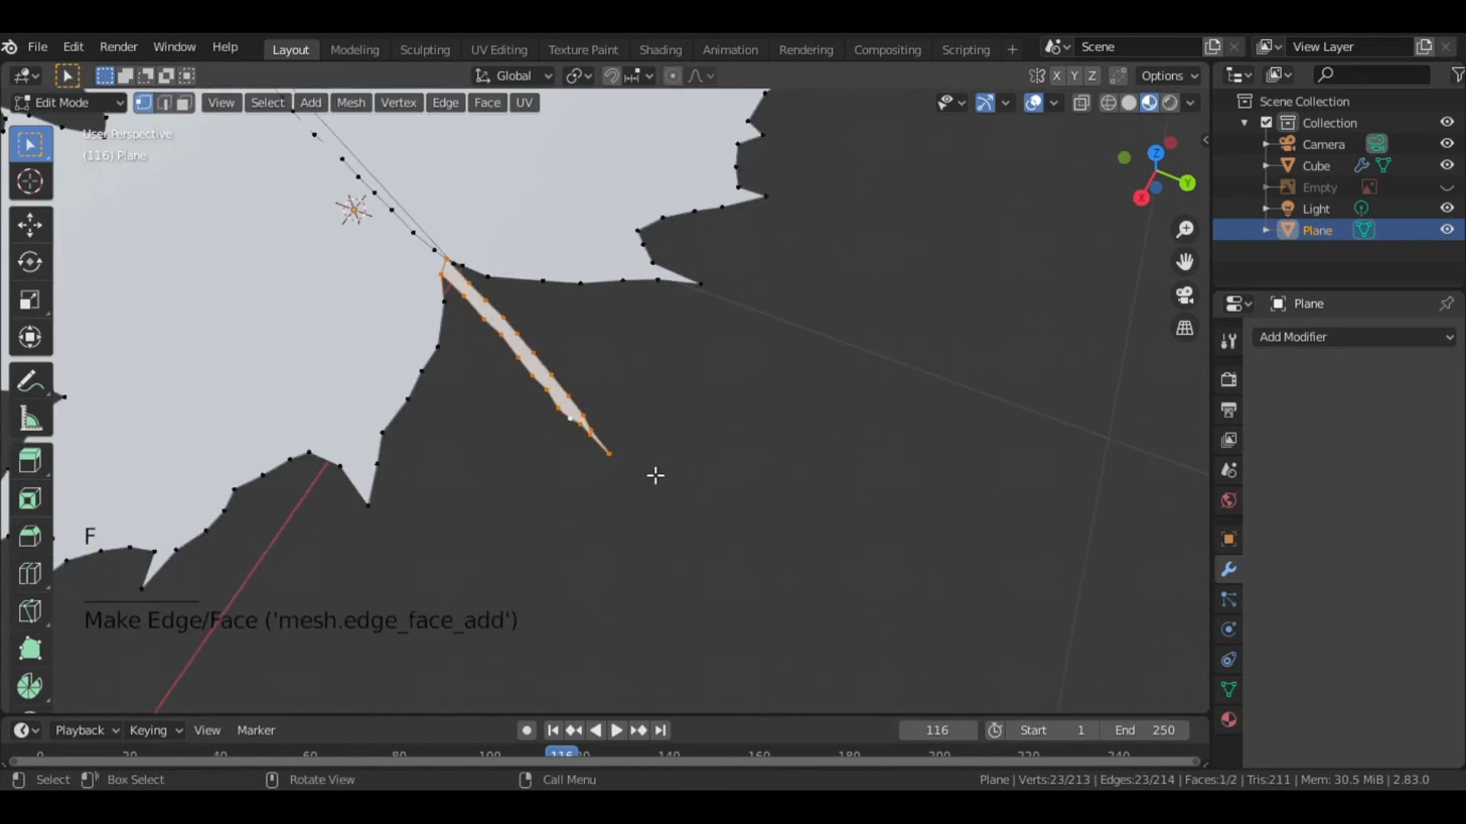
click(657, 473)
Step: Return to Object Mode and scale the leaf down uniformly
scroll(668, 449, down, 5)
click(761, 467)
key(Tab)
middle_drag(762, 467, 948, 443)
key(s)
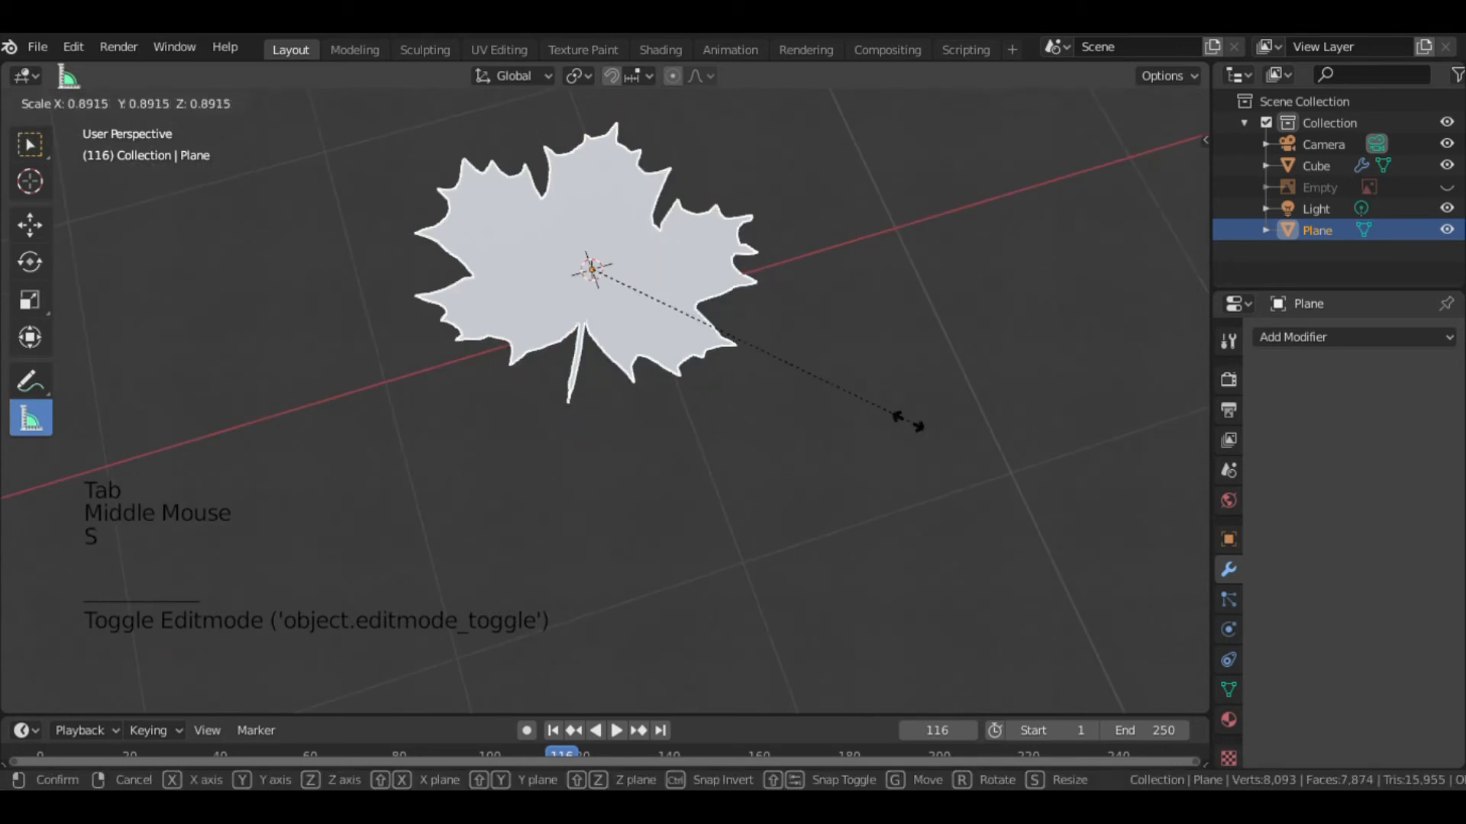
click(723, 326)
scroll(723, 326, down, 5)
scroll(979, 295, down, 3)
middle_drag(725, 326, 826, 392)
click(825, 392)
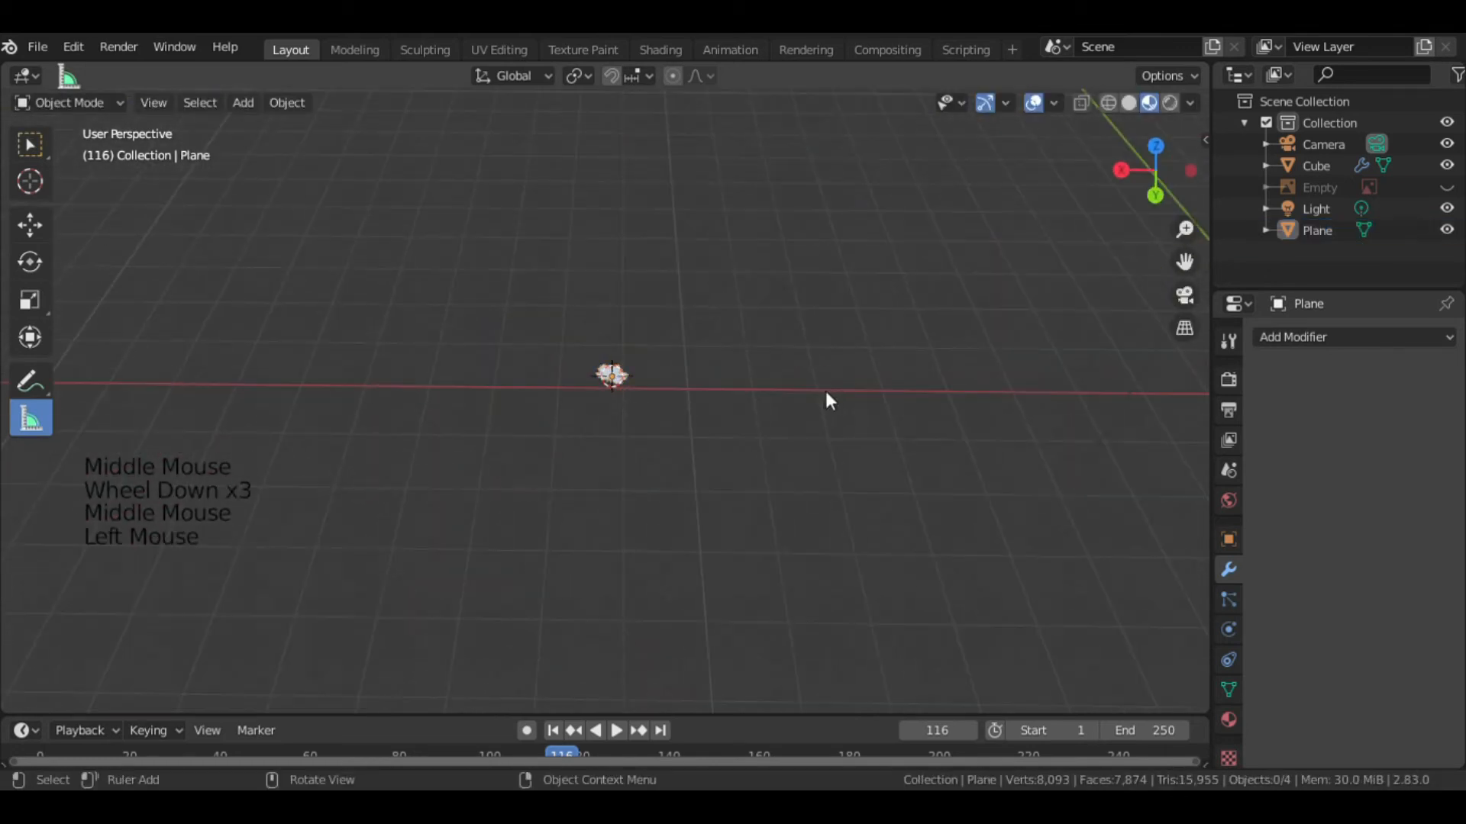
key(s)
key(s)
click(631, 377)
Step: Add a new material to the leaf and open its Base Color for editing
scroll(632, 377, down, 2)
shift+middle_drag(977, 449, 954, 446)
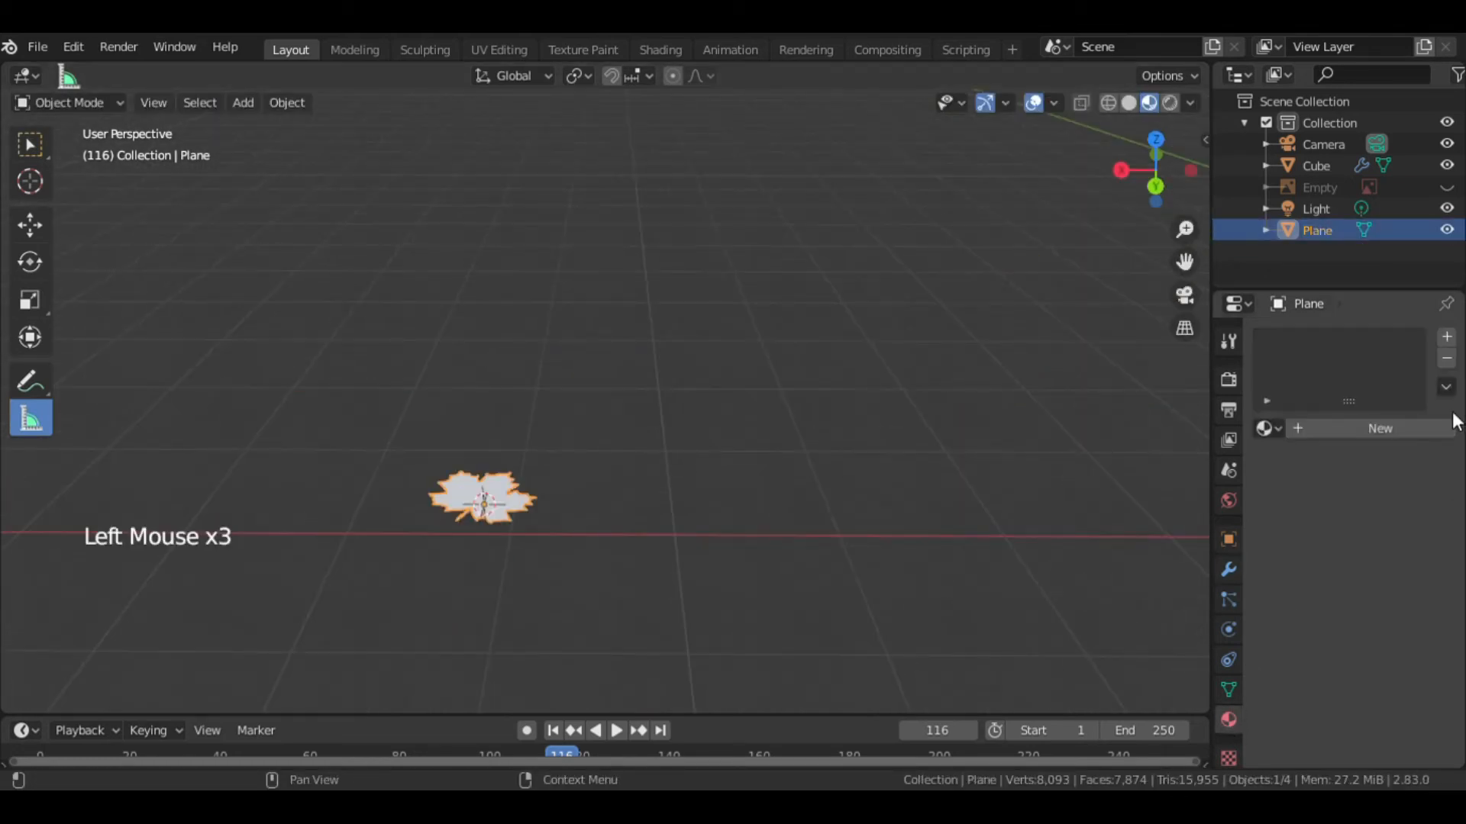
click(1416, 429)
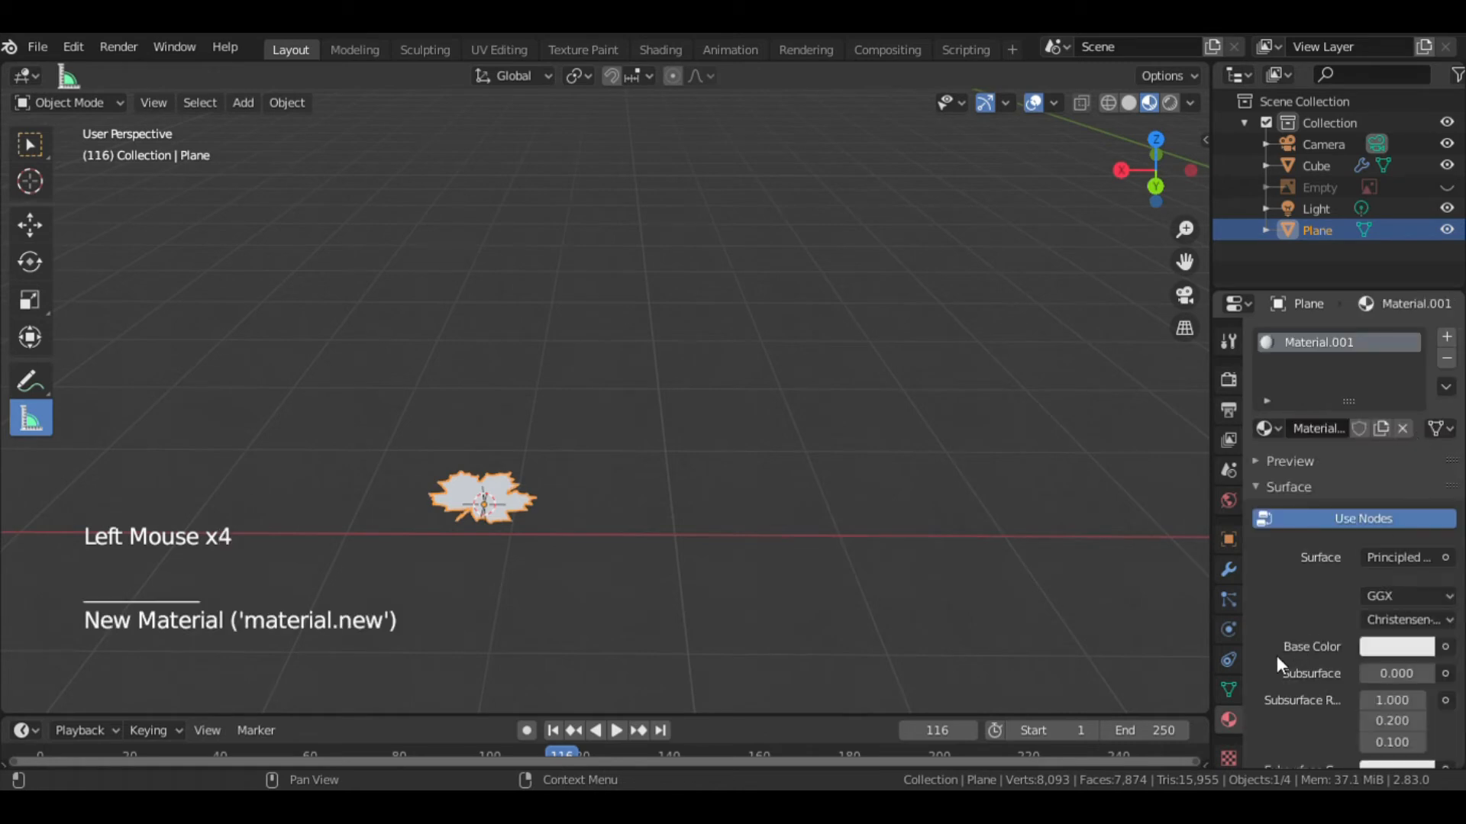
scroll(1350, 669, down, 1)
click(1444, 604)
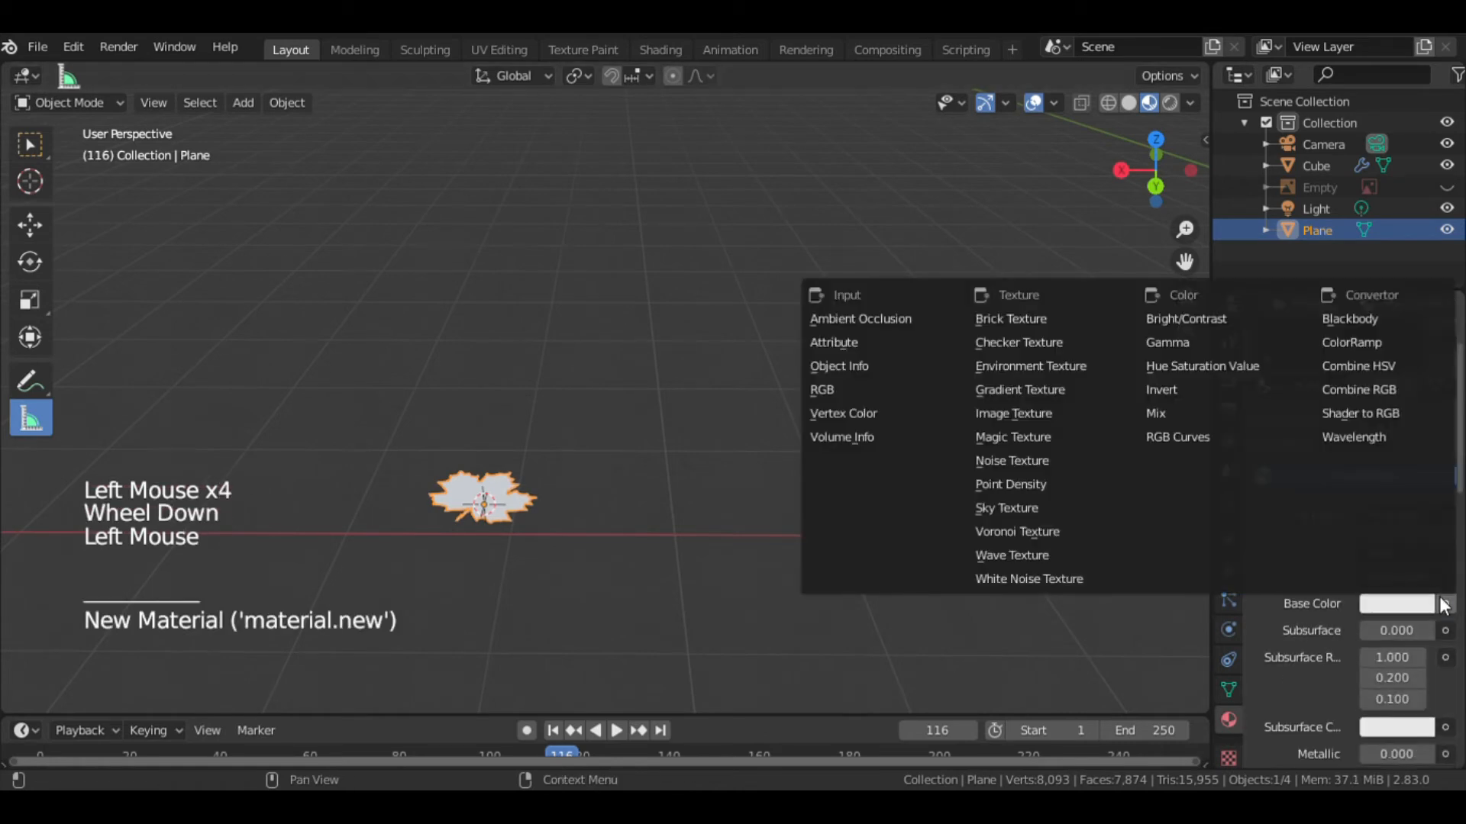
click(1400, 605)
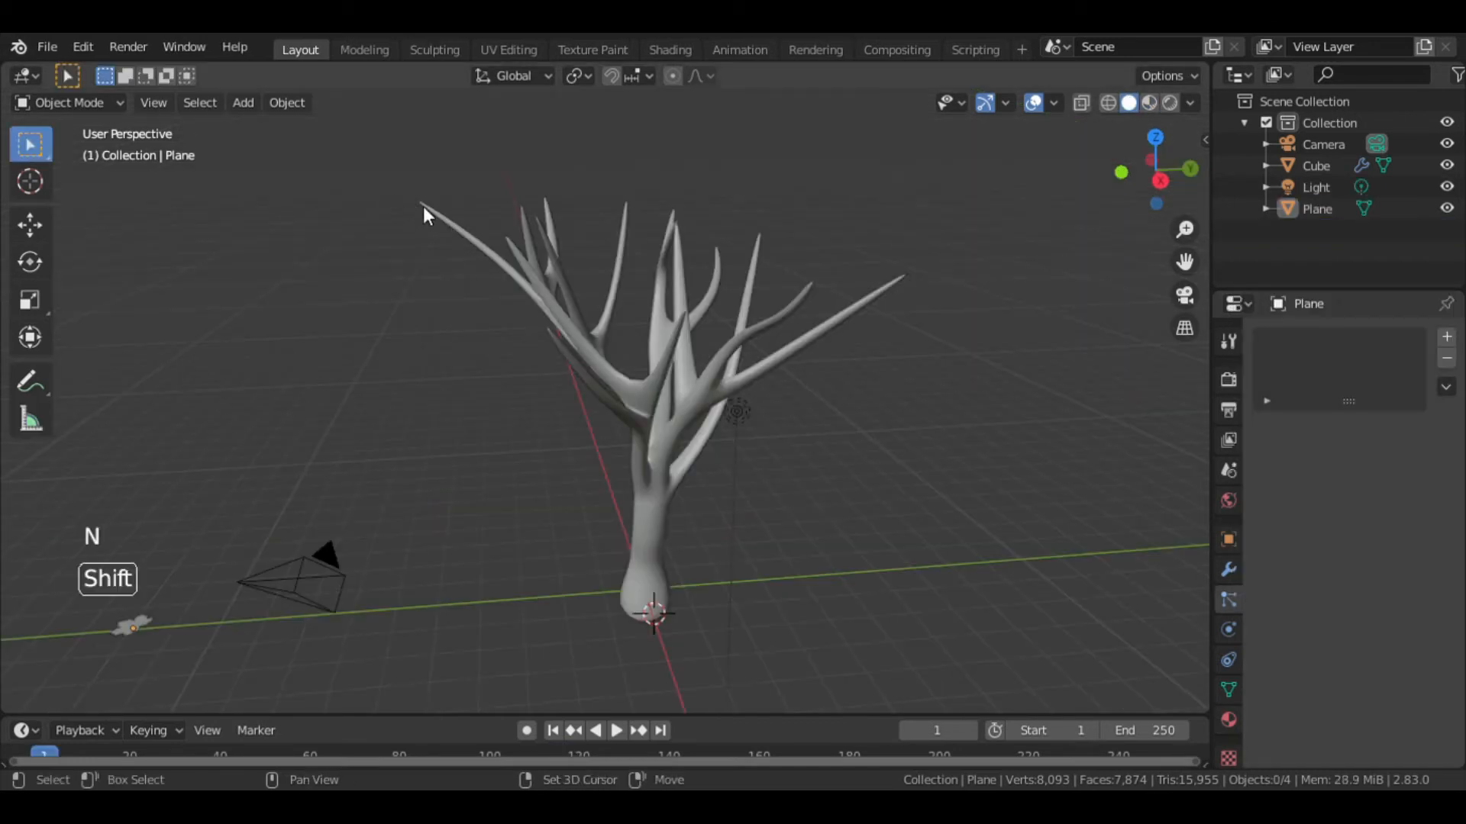
Step: Place the 3D cursor at the tip of the tree's long upper-left branch and add a cube there
shift+click(423, 206)
click(439, 302)
shift+right_click(425, 206)
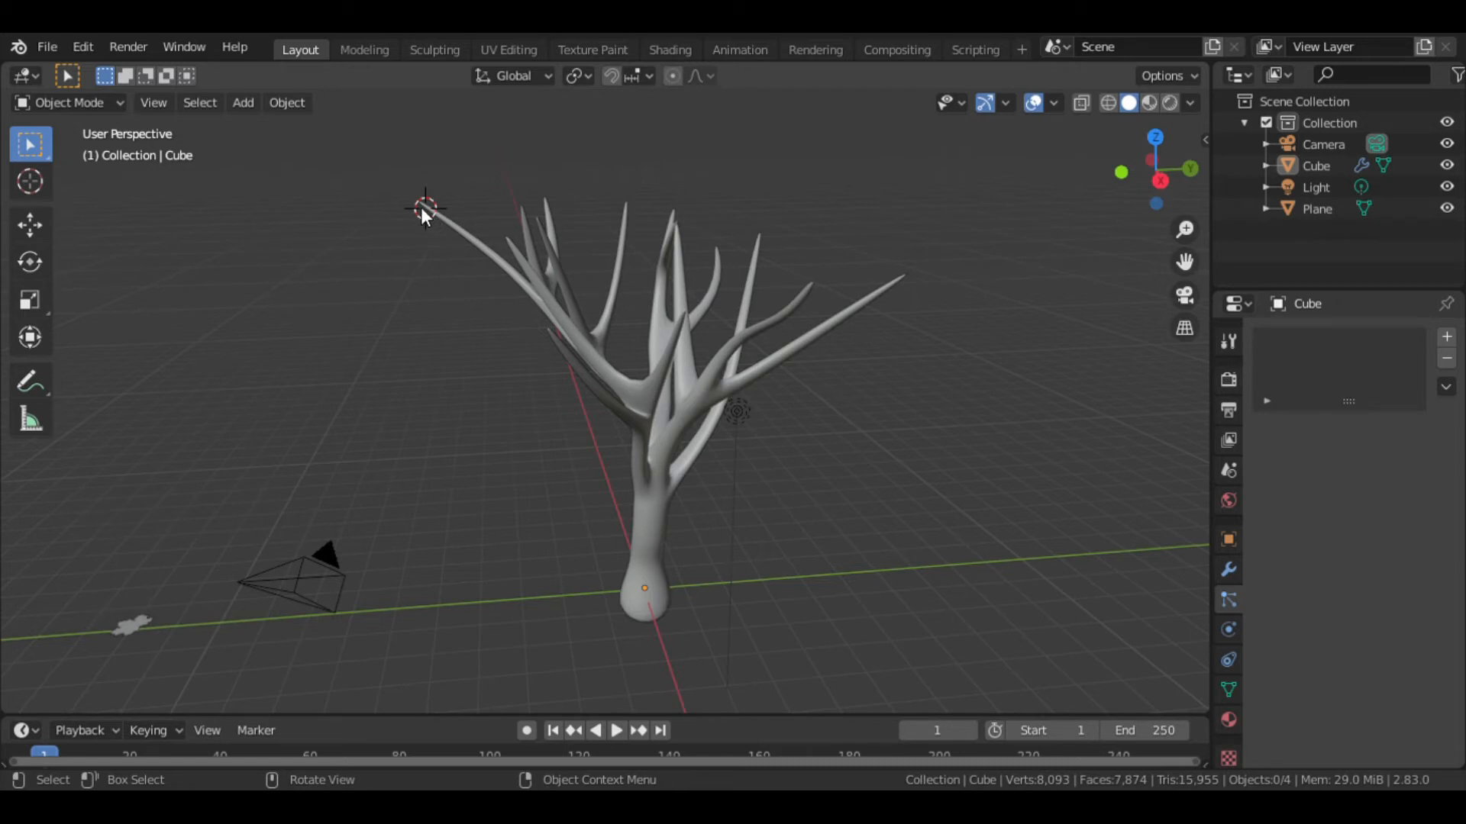
click(244, 103)
mouse_move(290, 124)
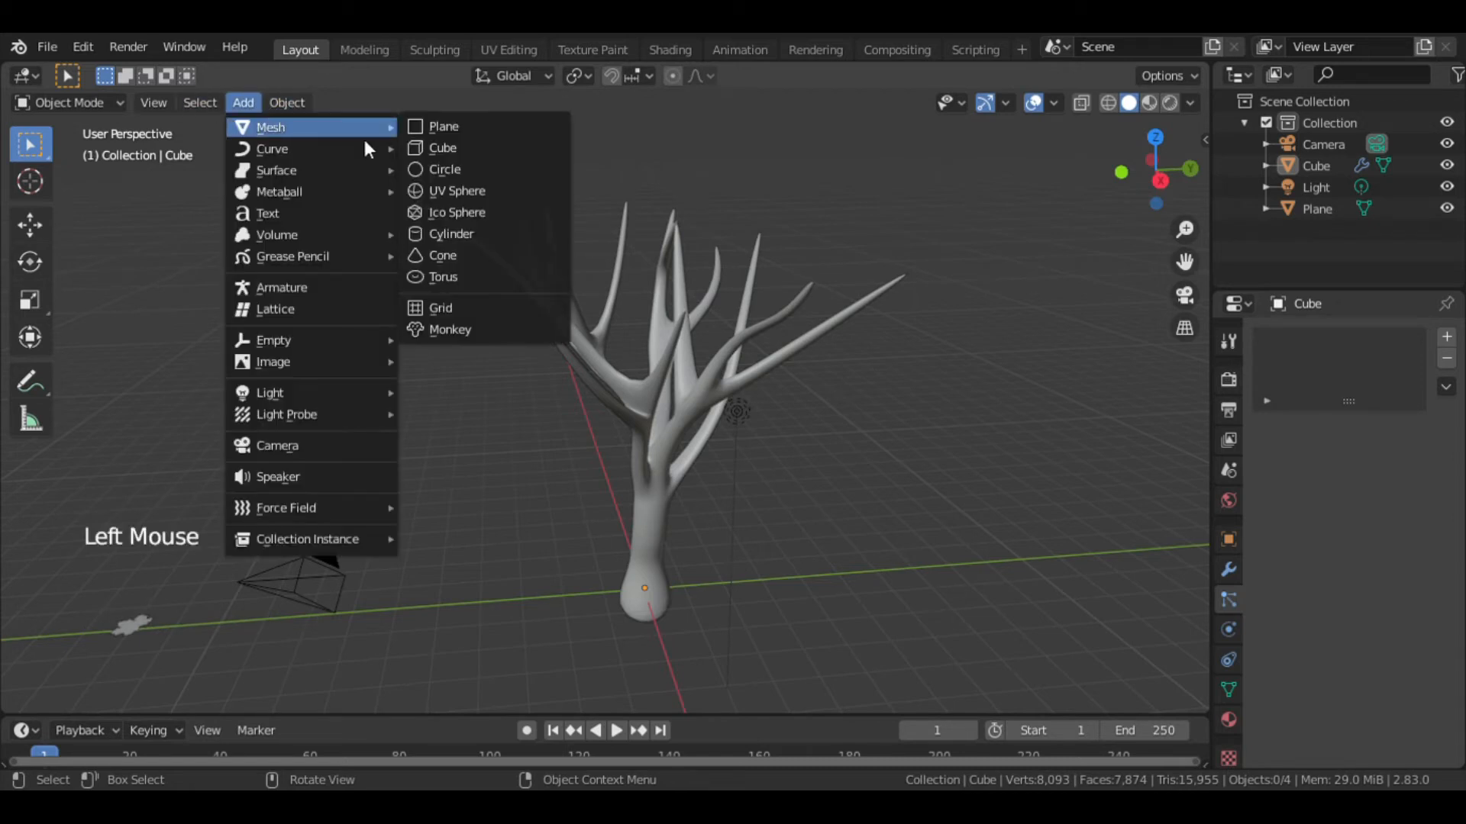
click(511, 148)
Step: Add a Subdivision Surface modifier to the new cube with a viewport level of 2
click(1228, 569)
click(1344, 336)
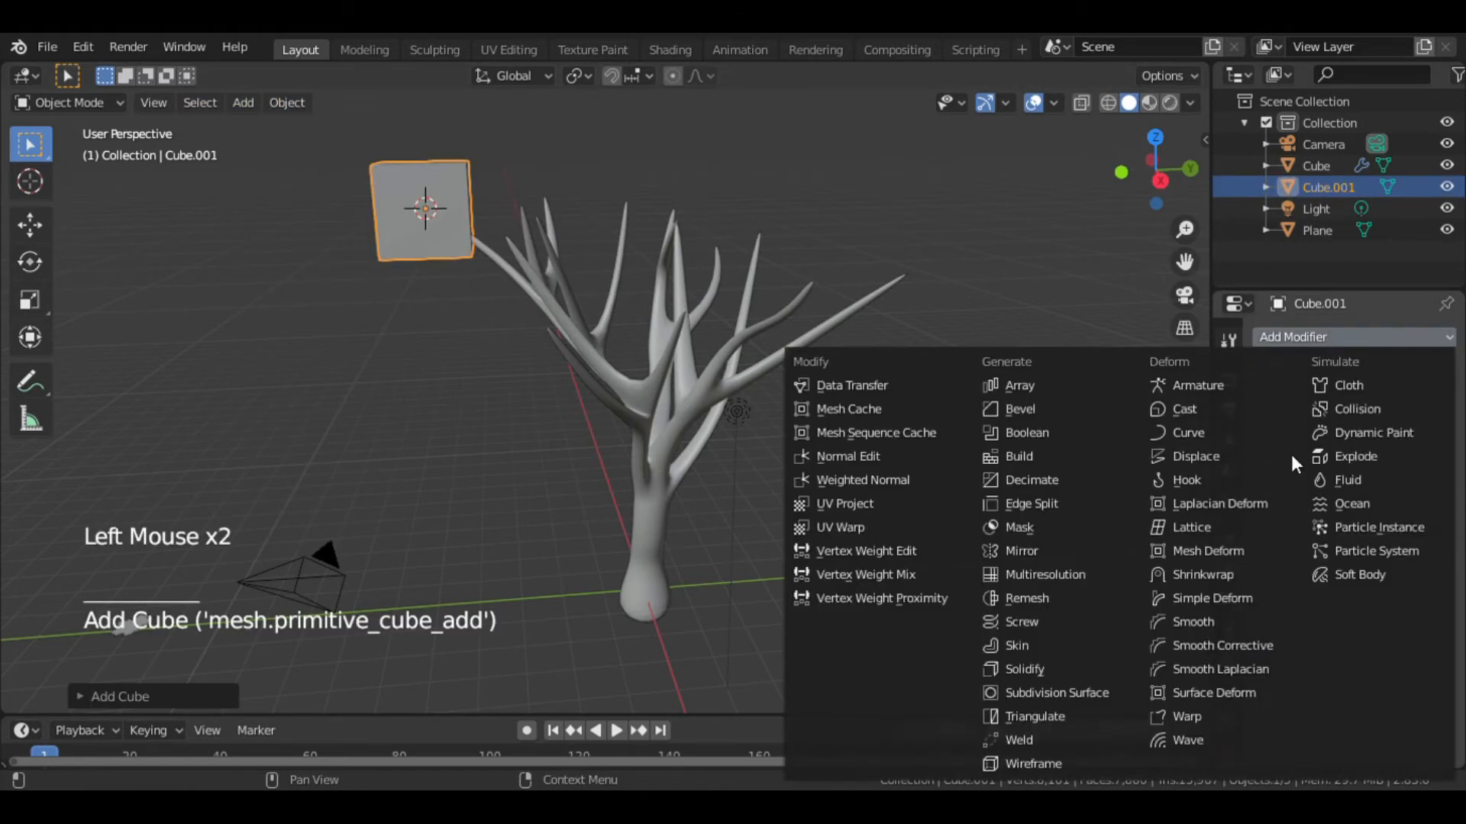
click(1015, 695)
click(1342, 500)
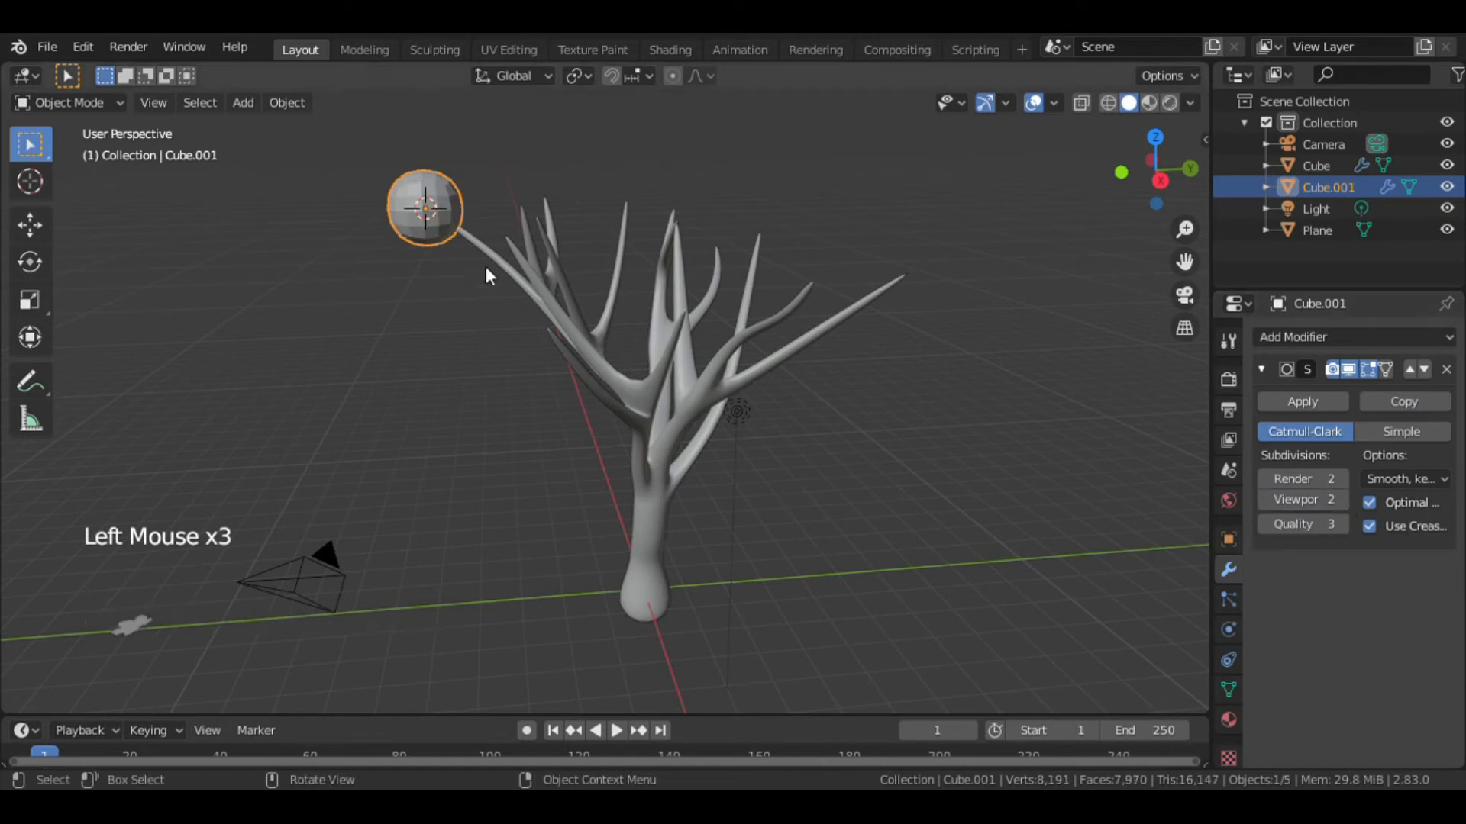
Step: Set the subdivided cube's viewport display to Bounds
click(1228, 539)
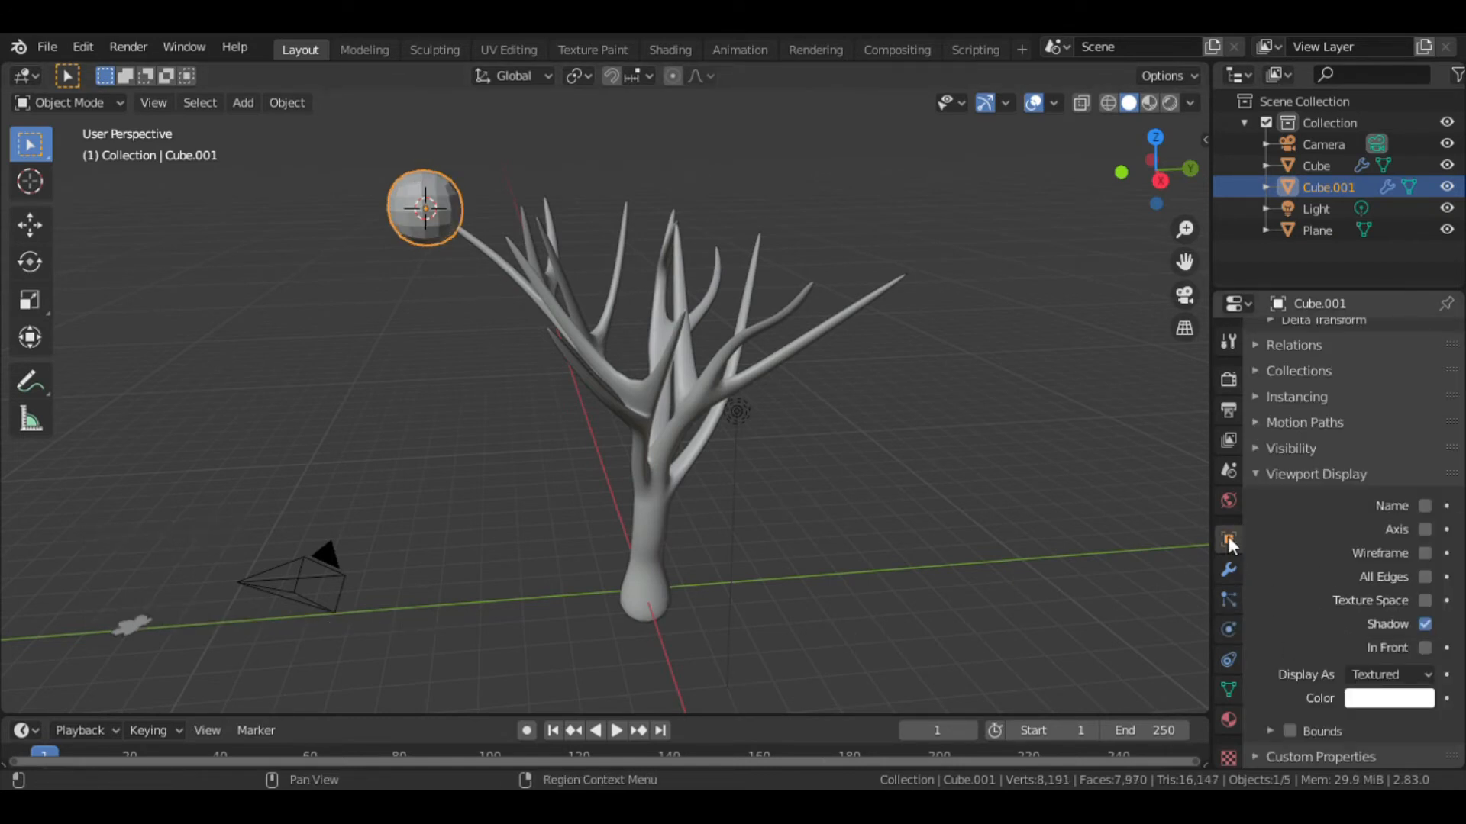
click(1406, 681)
click(1366, 543)
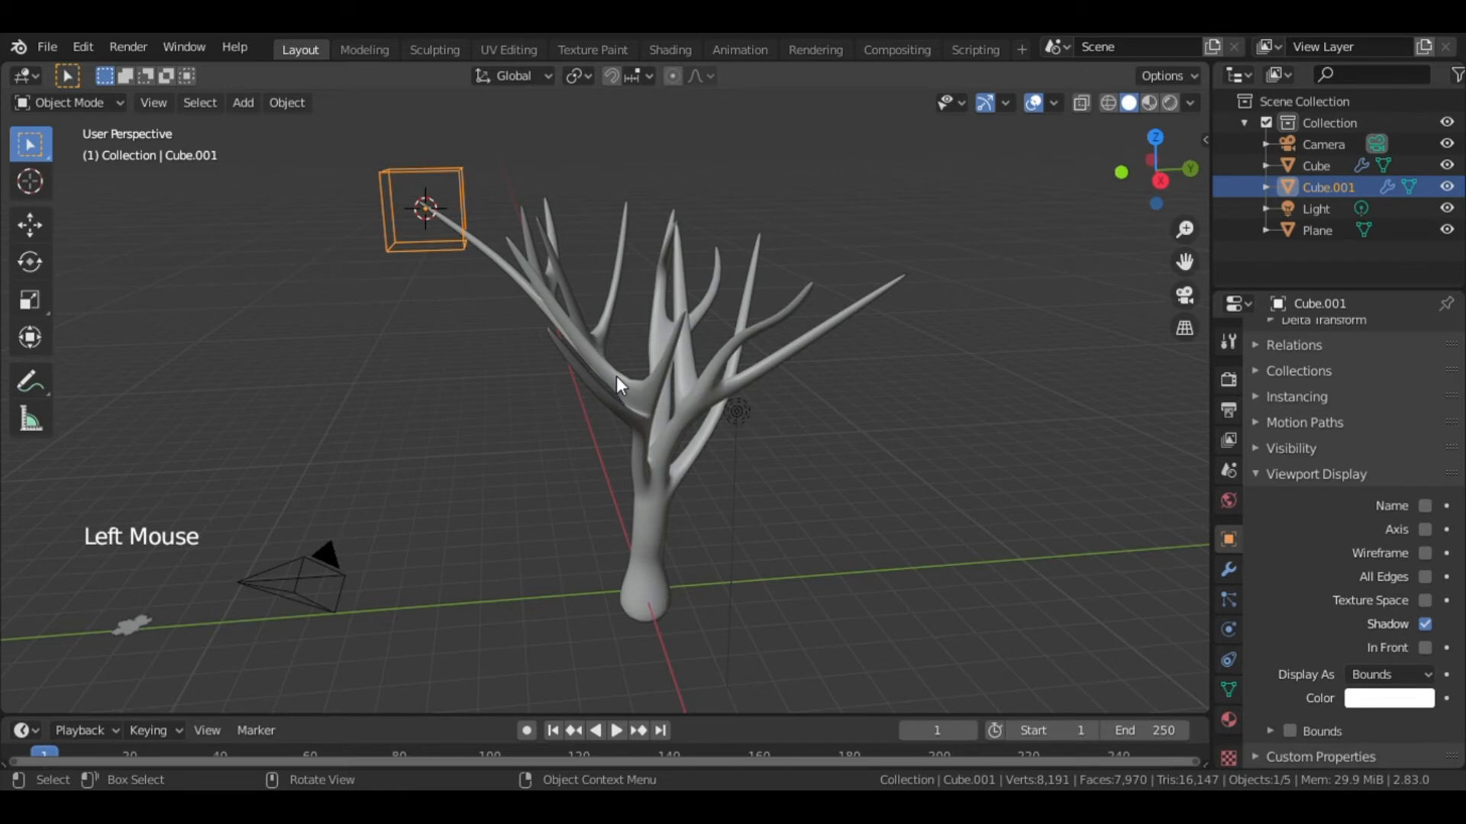
middle_drag(616, 374, 718, 420)
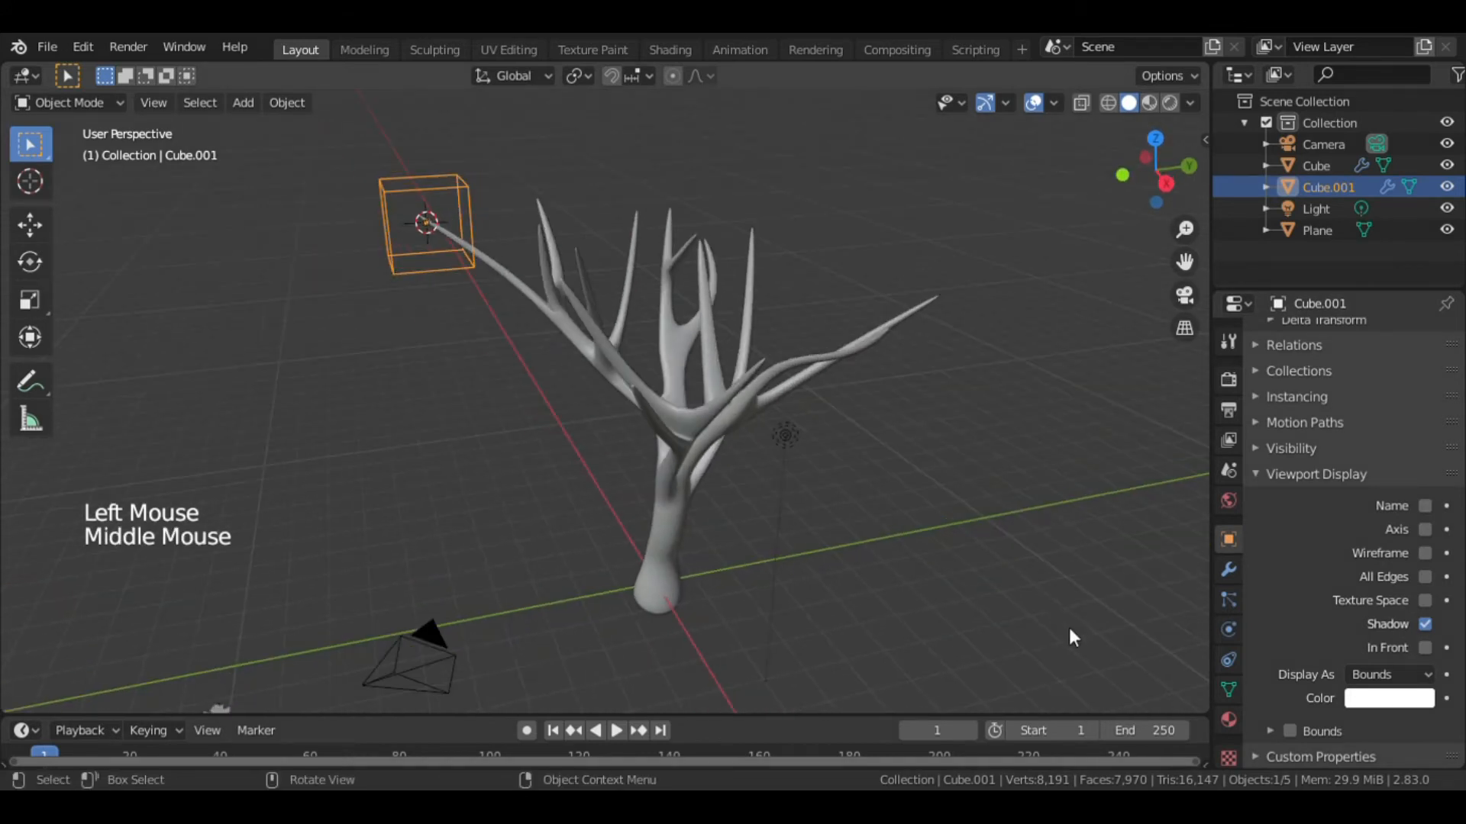
Step: Add an emitter particle system to the bounds cube with frame start 0 and end 0
click(1228, 600)
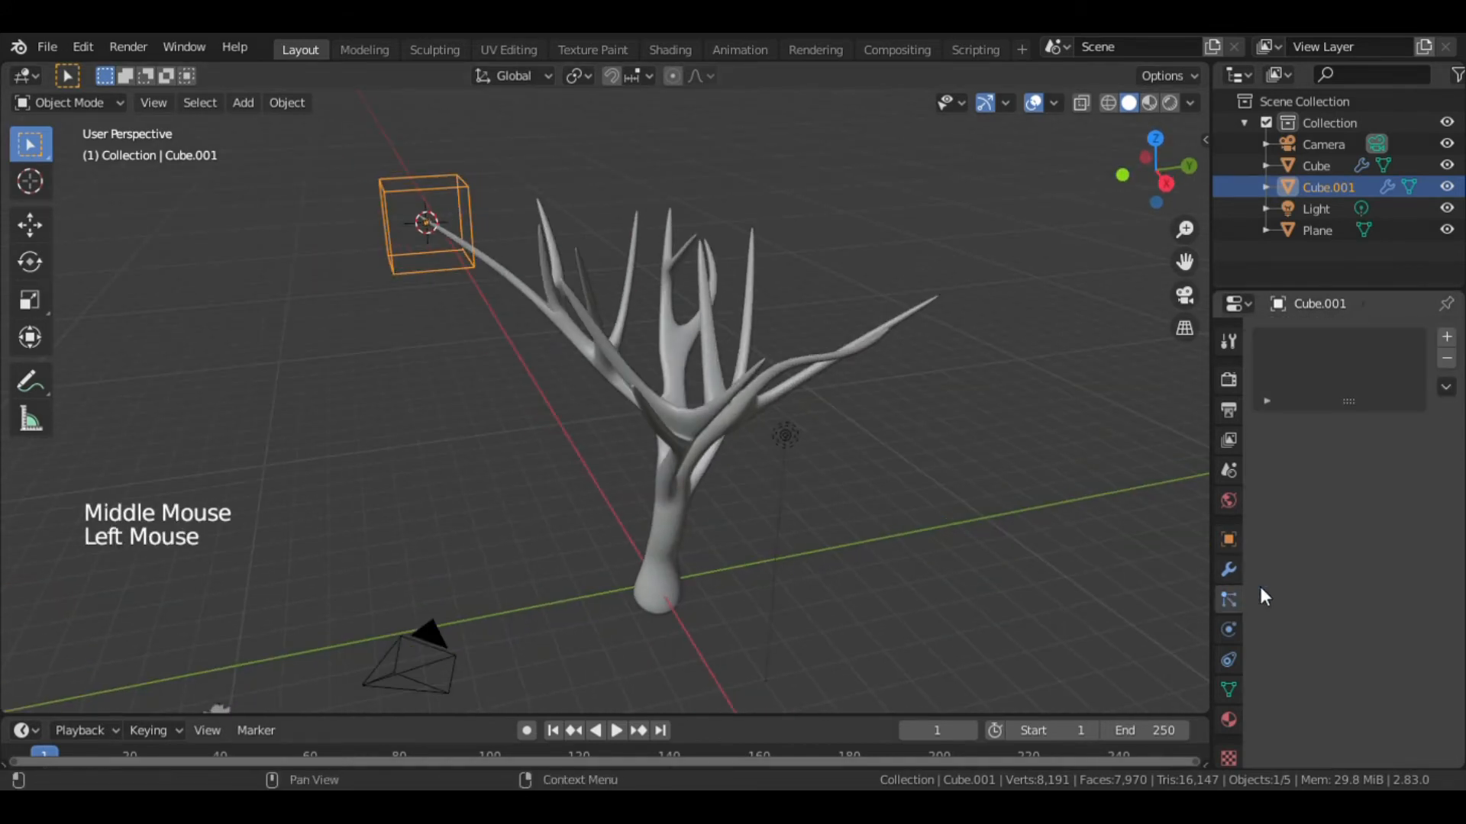
click(1447, 337)
scroll(1387, 503, down, 2)
click(1388, 490)
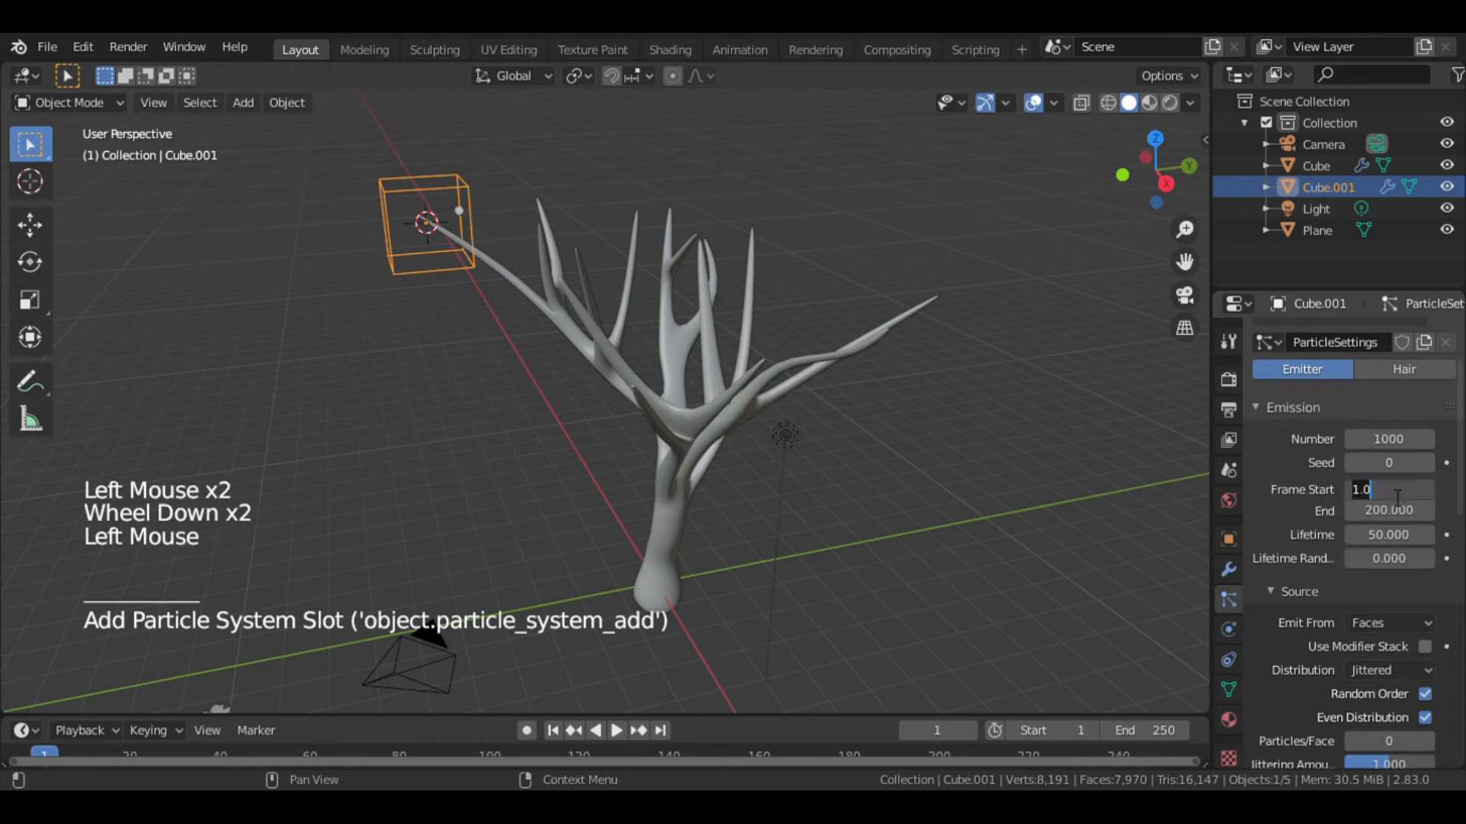
text(0)
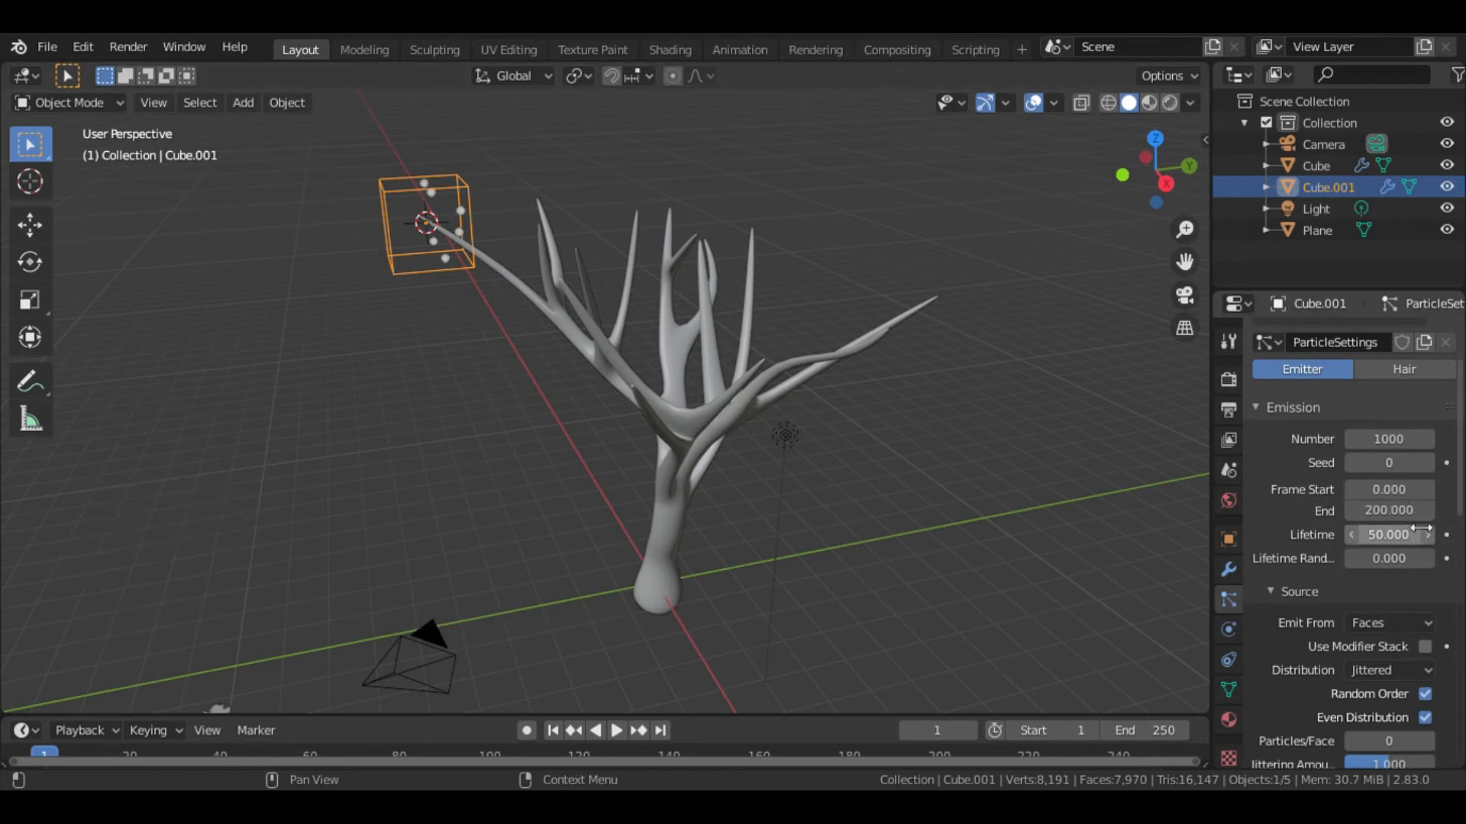
key(Return)
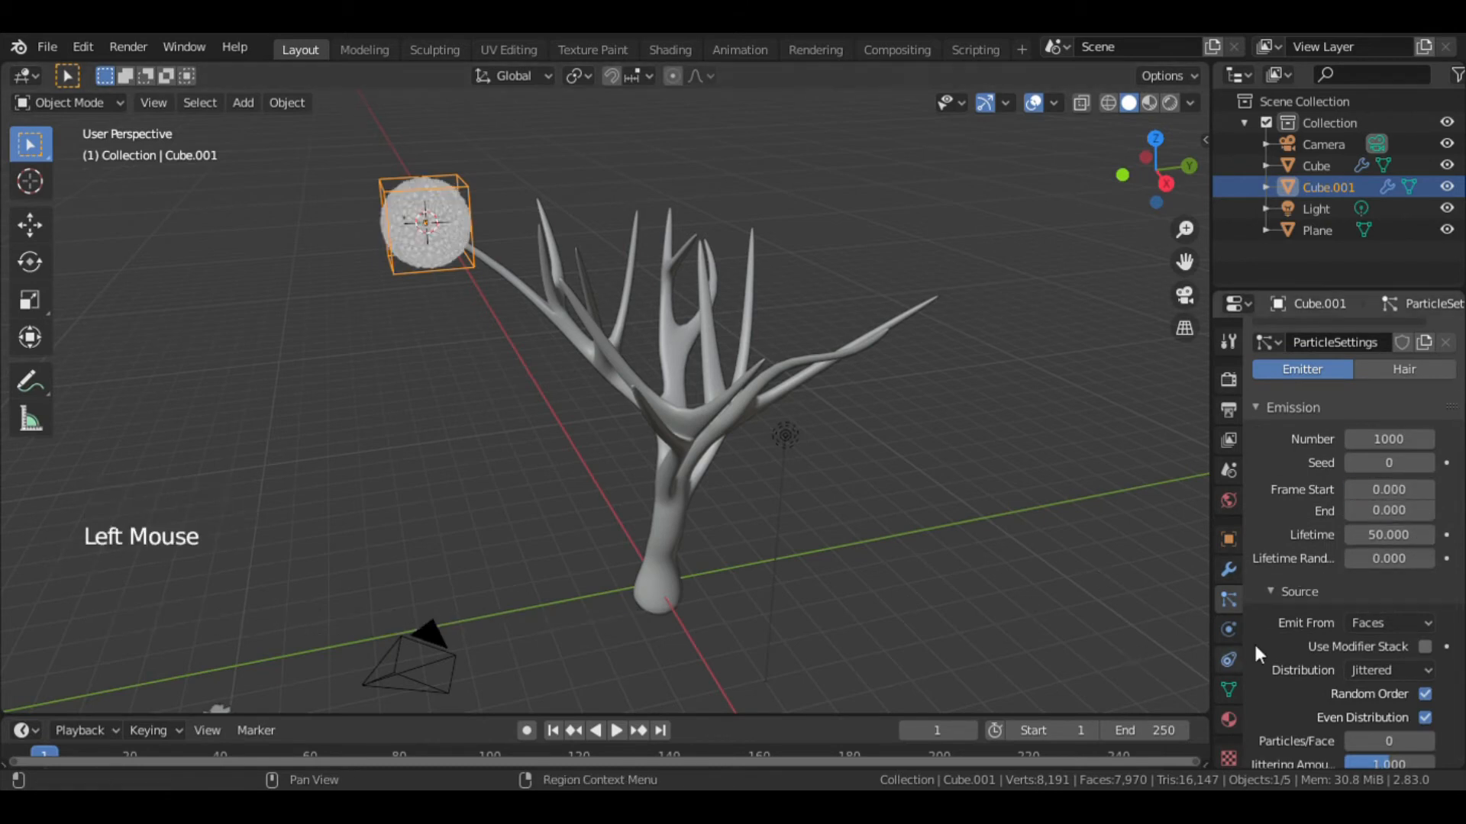
Step: Set the particle system to emit from Volume
scroll(1313, 603, down, 2)
click(1377, 538)
click(1384, 608)
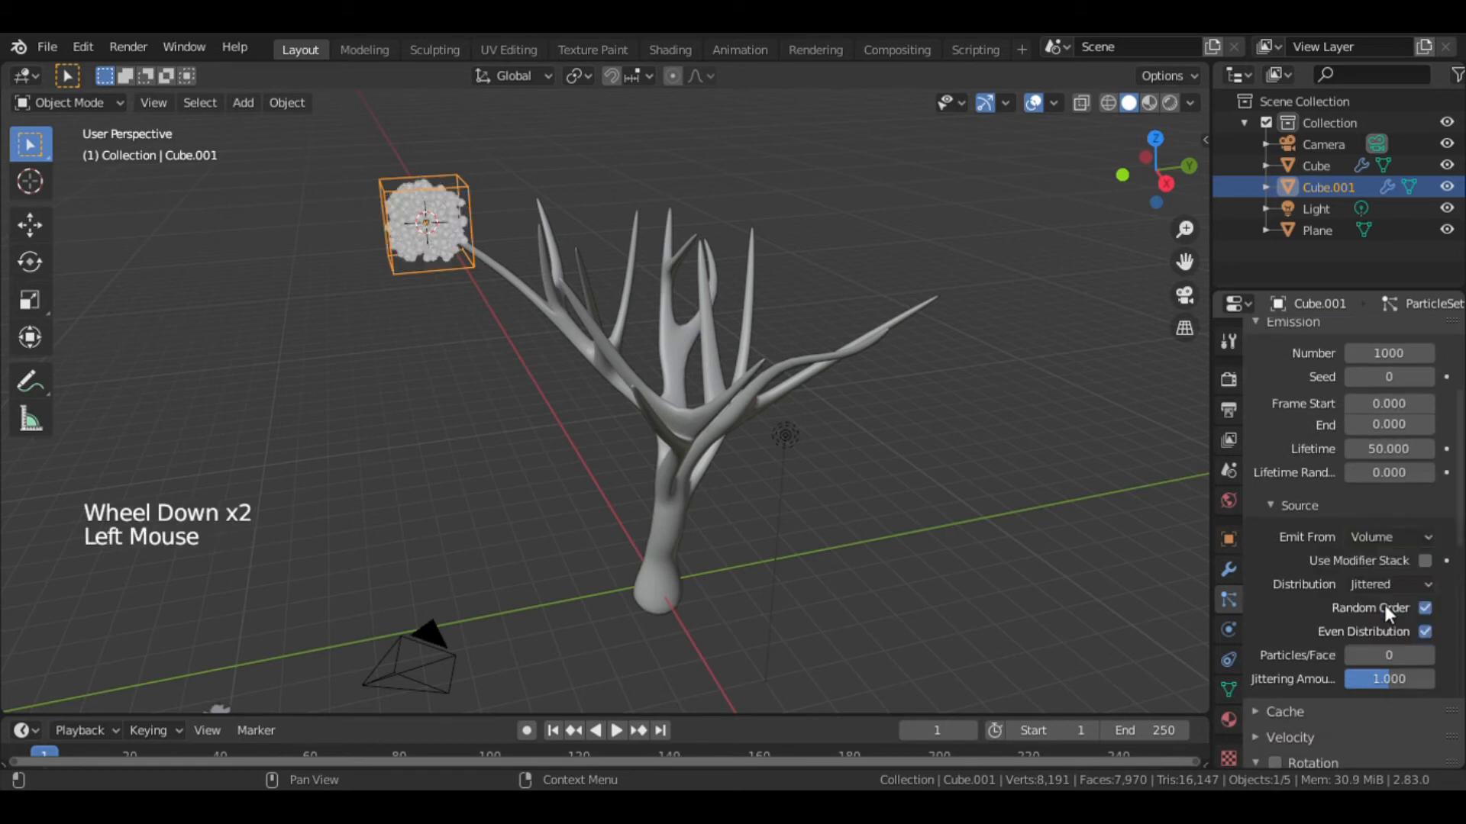
Step: Set the cube's particles to render as Object
scroll(1358, 582, down, 3)
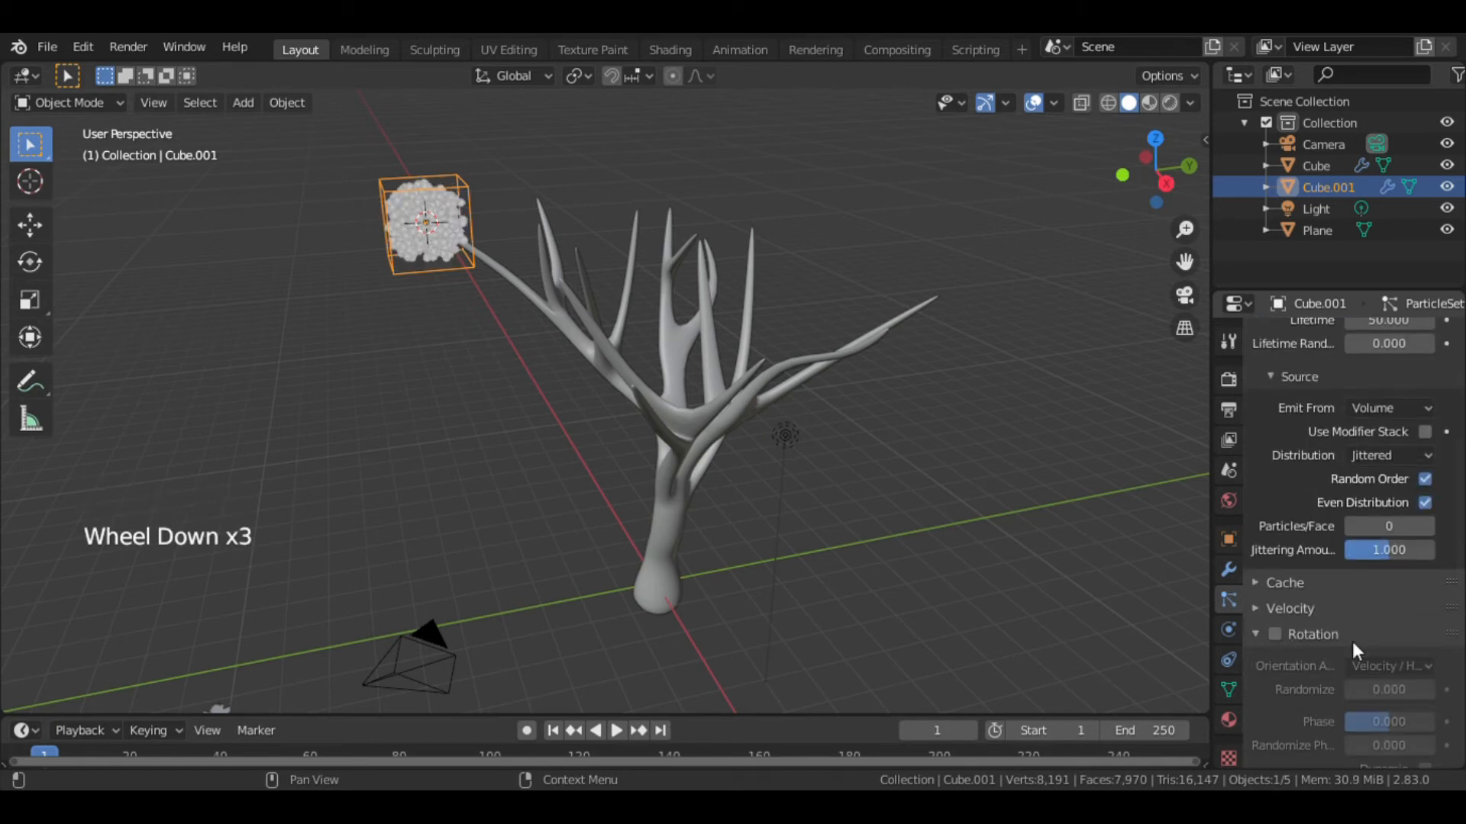
scroll(1353, 643, down, 5)
click(1248, 635)
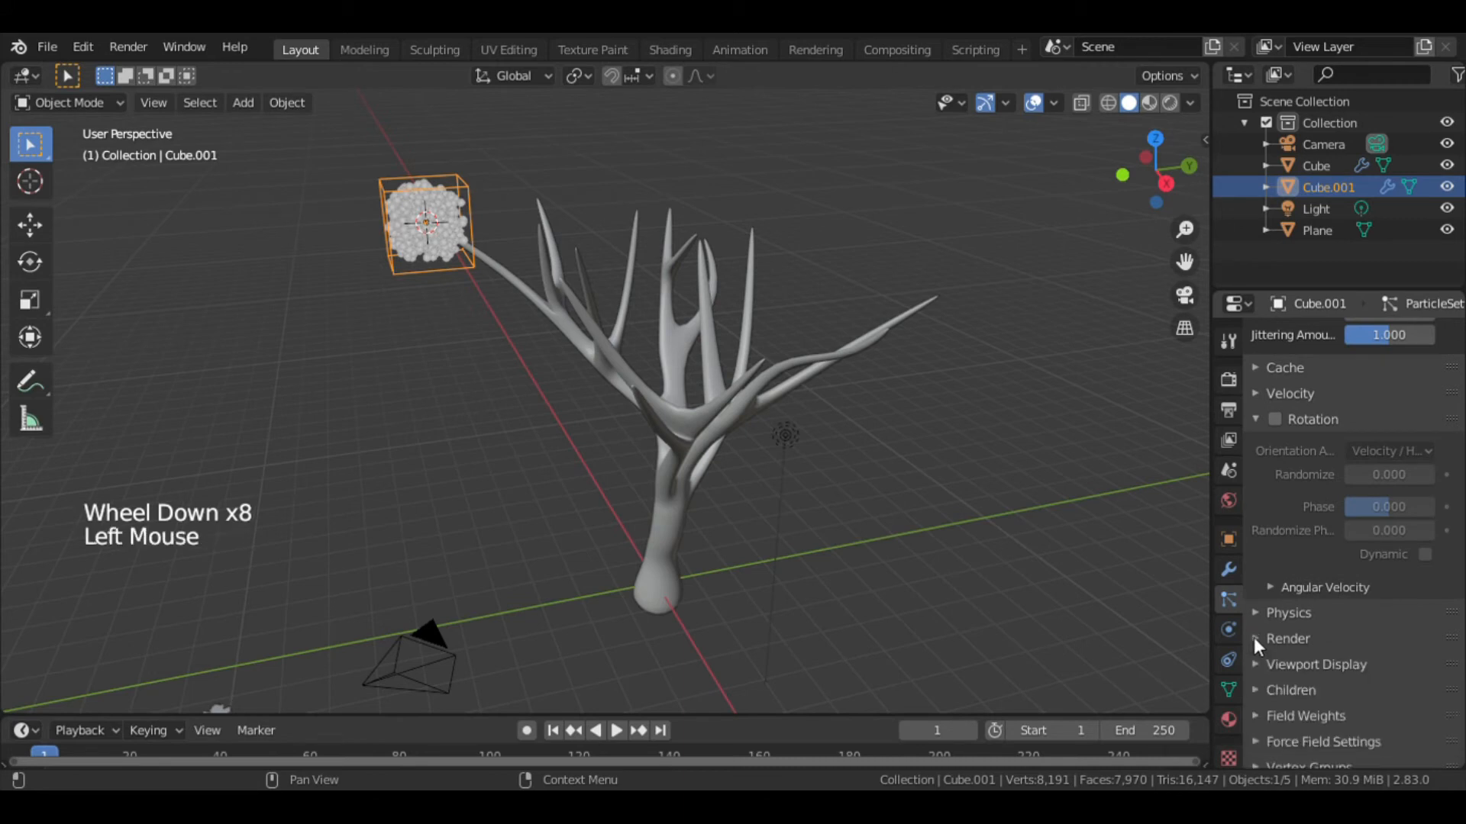
click(1254, 638)
scroll(1358, 657, down, 2)
click(1396, 584)
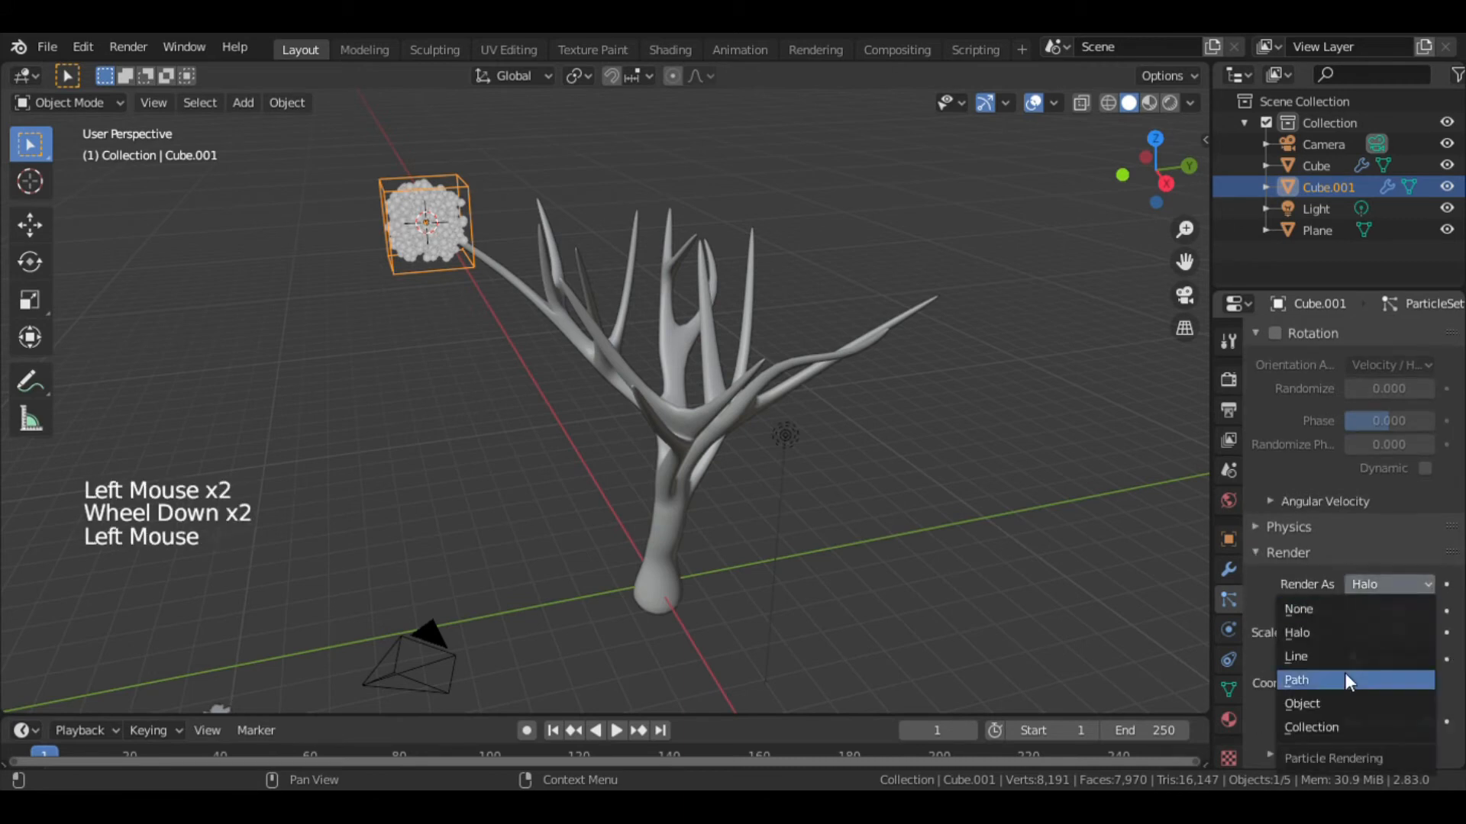
click(1351, 697)
Step: Use the Plane leaf as the particle instance object, with scale 0.520 and scale randomness 0.465
scroll(1351, 660, down, 3)
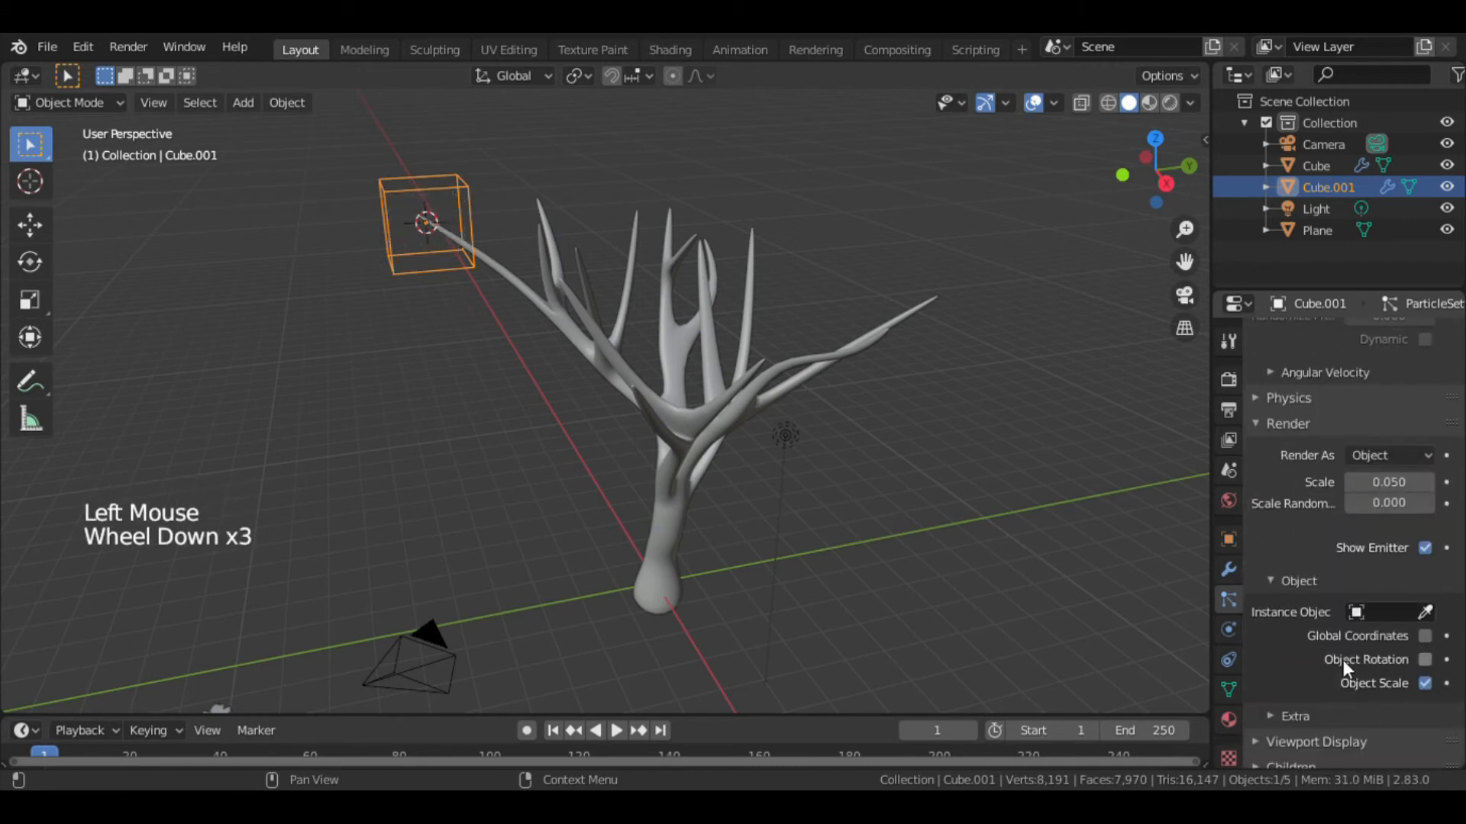
click(1357, 610)
click(1308, 475)
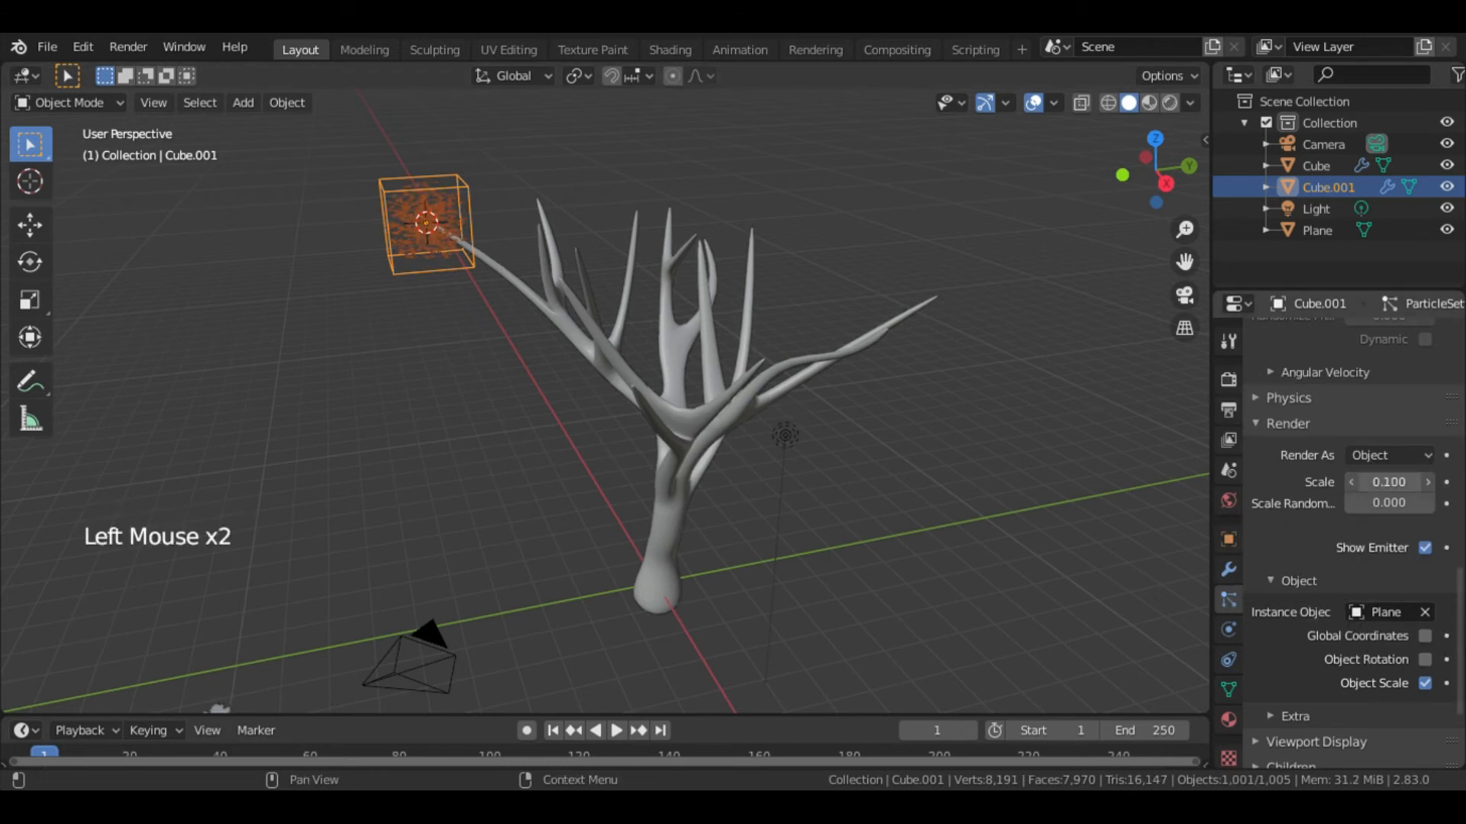
drag(1397, 491, 1420, 491)
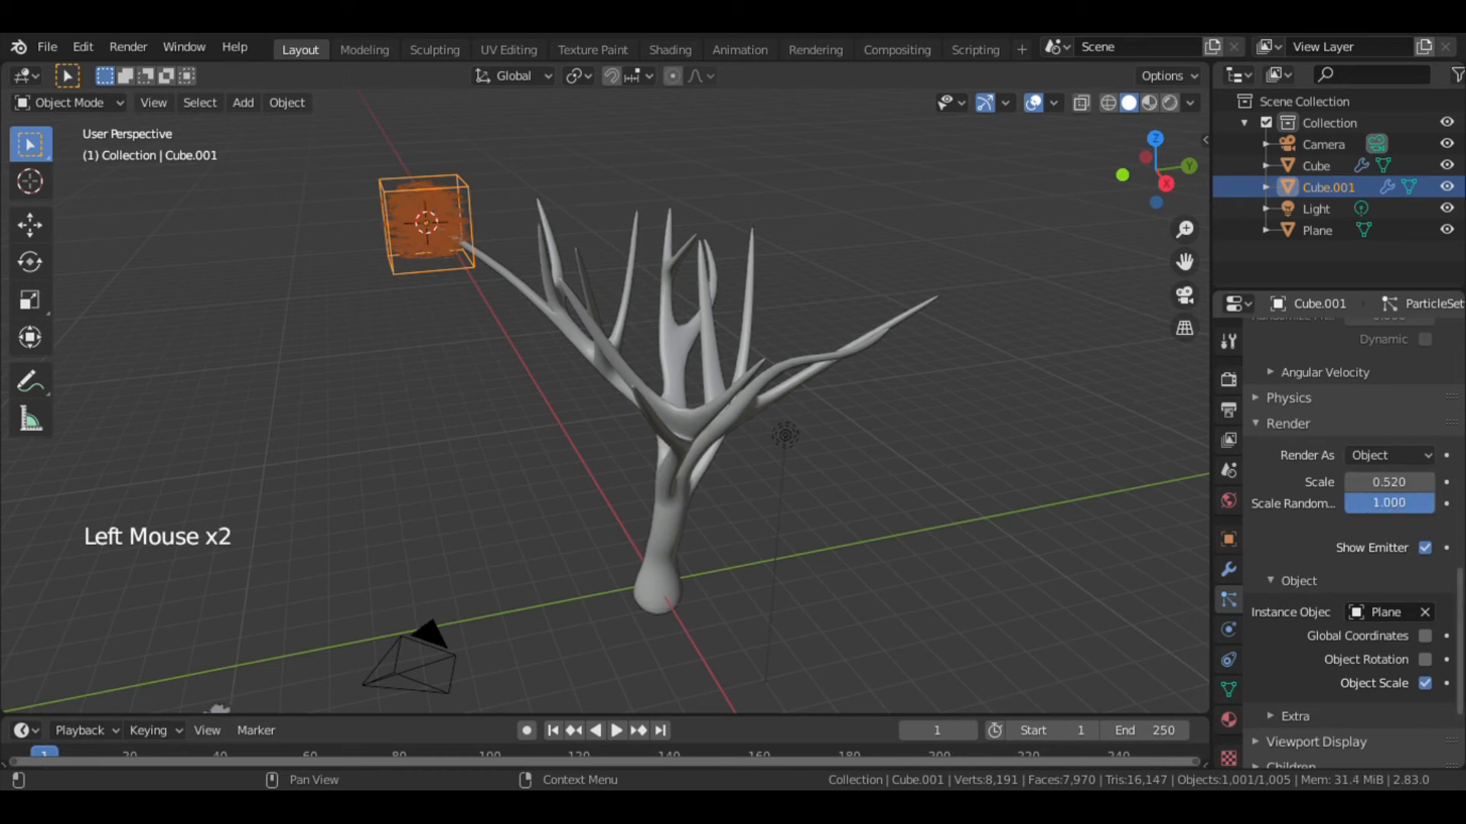
Step: Enable particle rotation with Randomize 0.814, Phase 0.186 and Randomize Phase 1.535
scroll(1327, 561, up, 9)
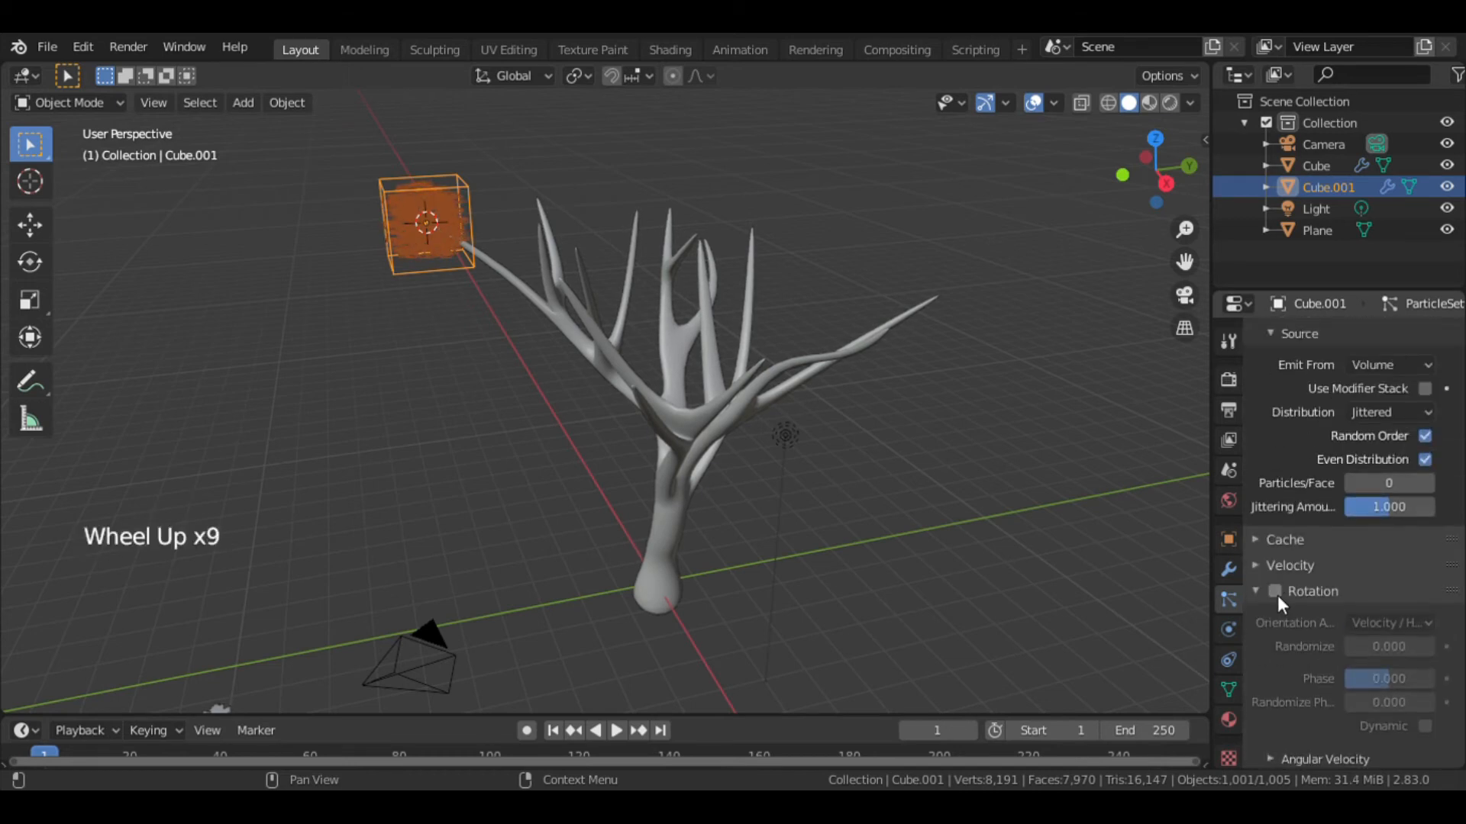
click(1275, 592)
scroll(1353, 641, down, 3)
drag(1359, 519, 1414, 519)
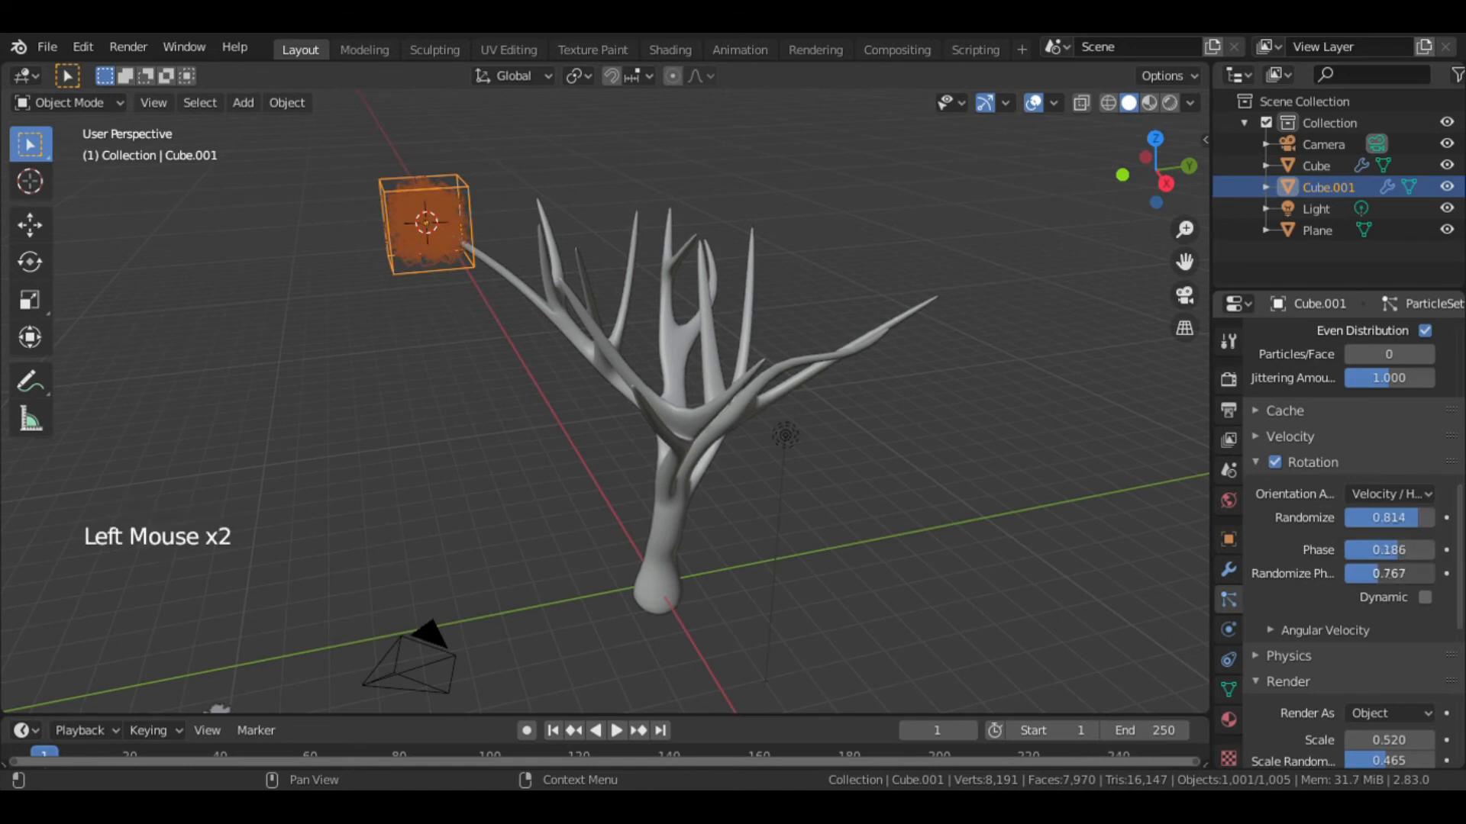
Step: Duplicate the leaf emitter cube three times and place the copies in a row over the neighbouring upper branch tips
middle_drag(473, 319, 451, 305)
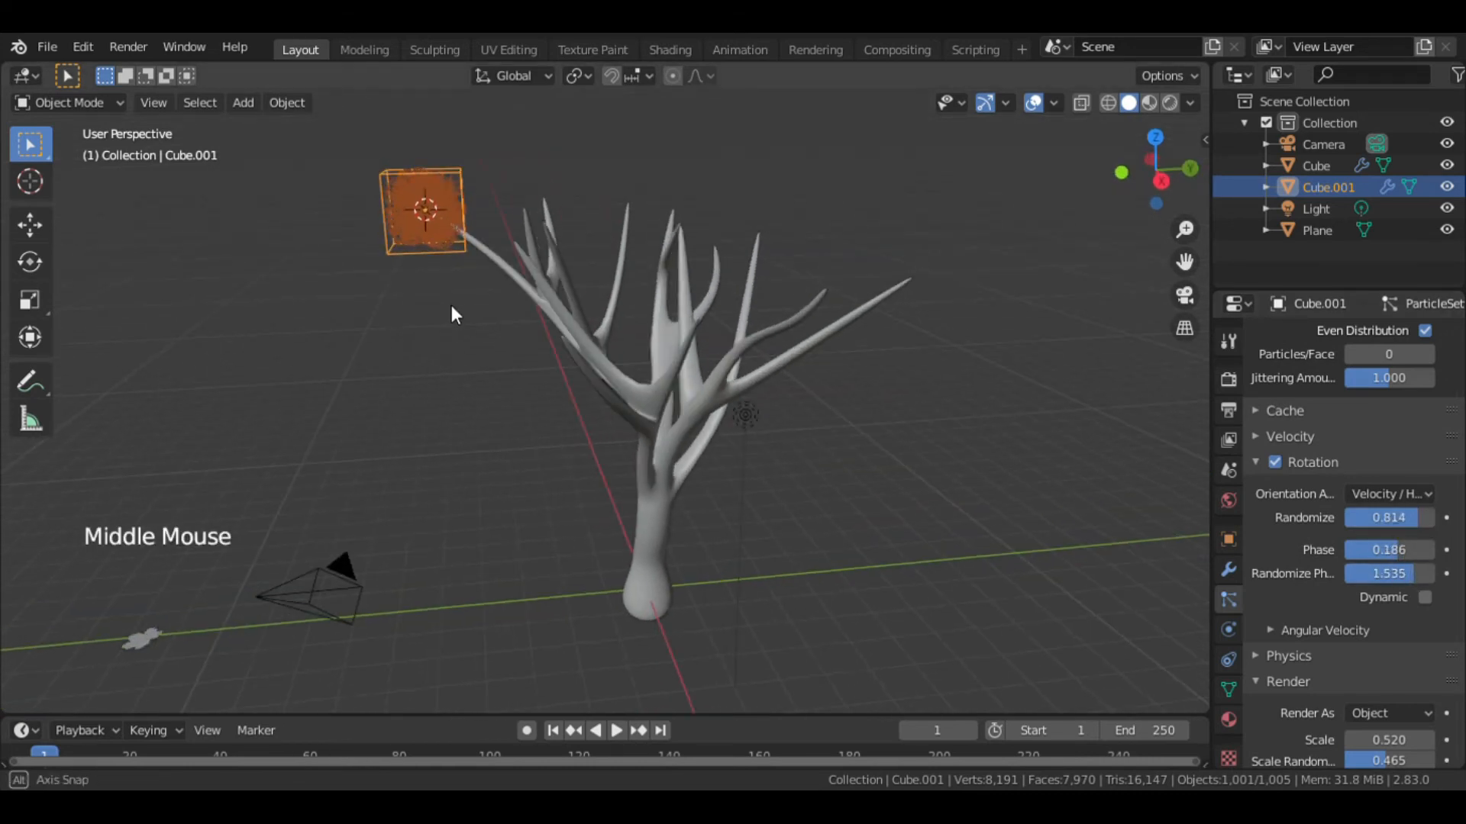
scroll(977, 539, up, 2)
scroll(973, 539, down, 1)
middle_drag(973, 539, 595, 414)
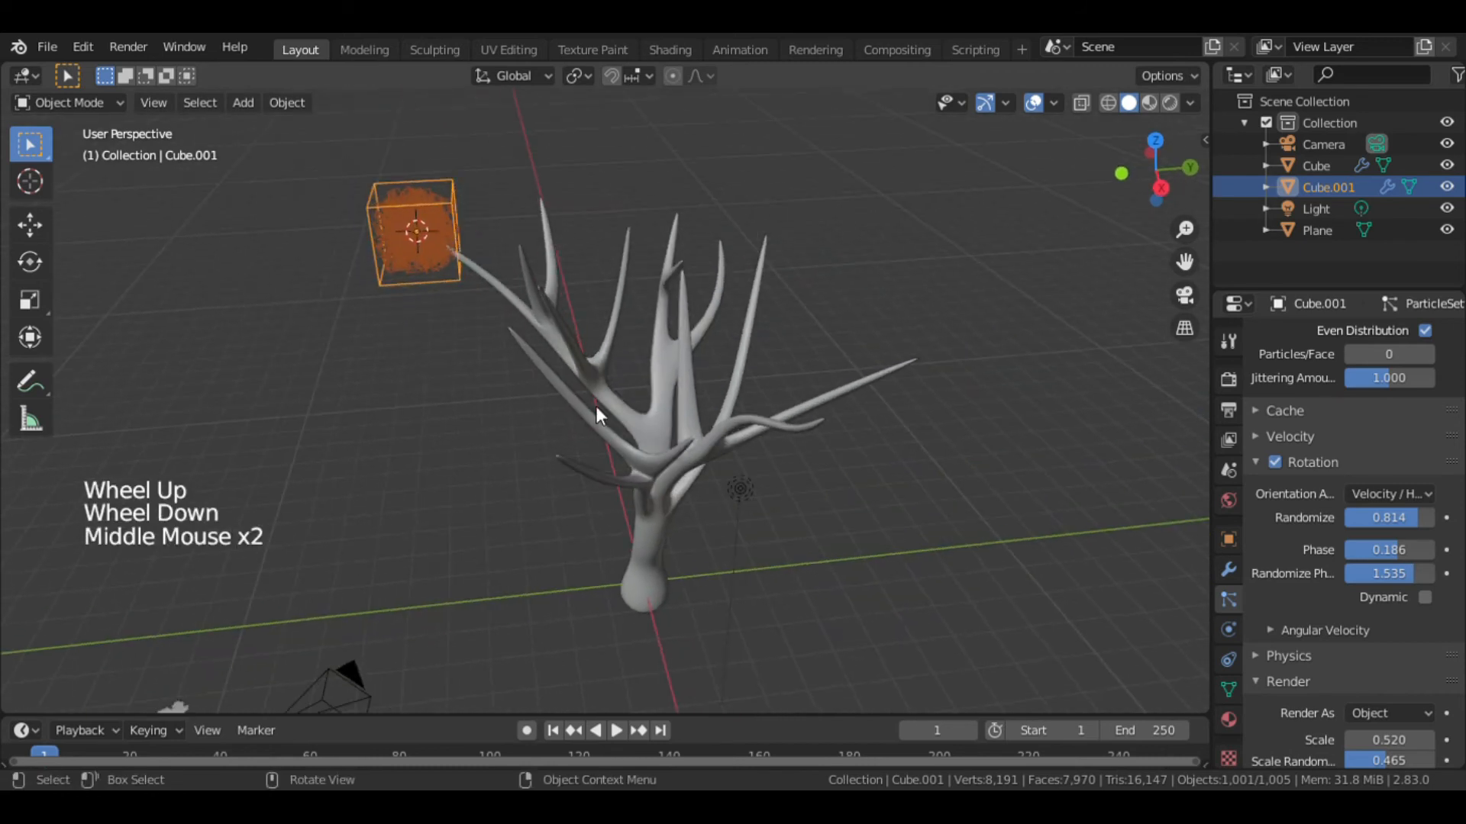
key(shift+d)
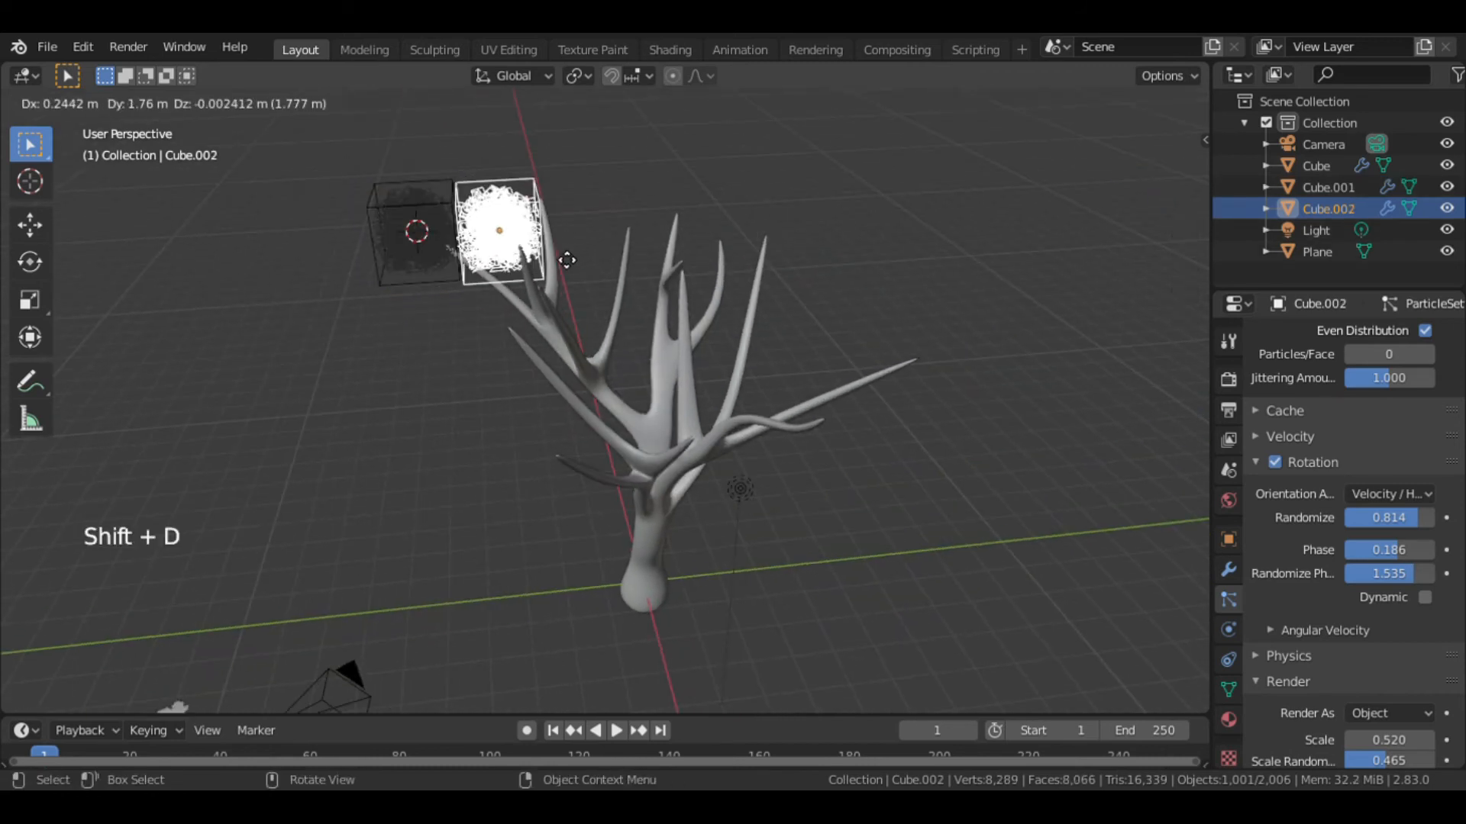
click(575, 258)
middle_drag(575, 258, 603, 232)
key(shift+s)
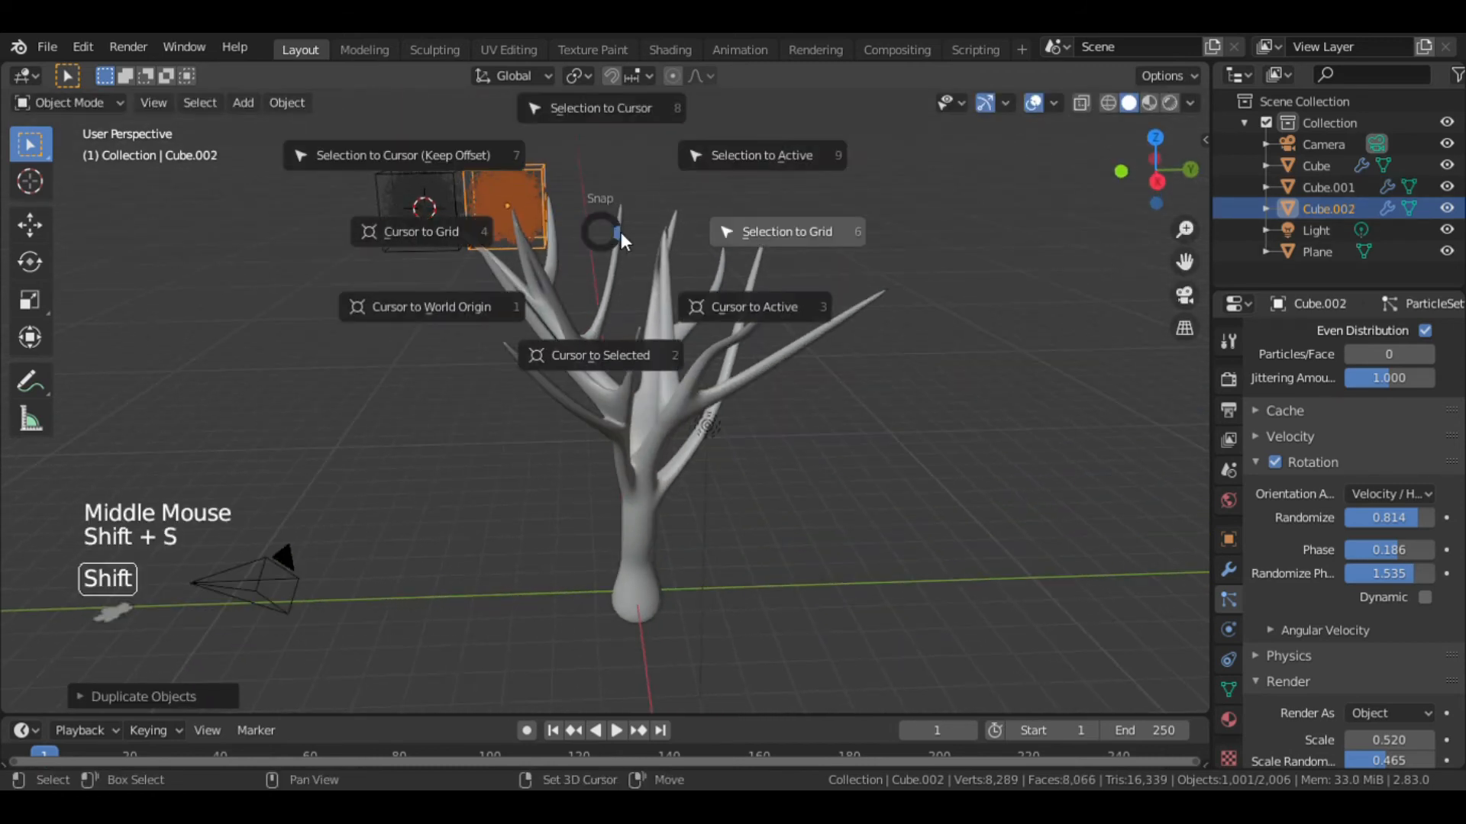
key(shift+d)
click(687, 230)
key(shift+d)
click(768, 229)
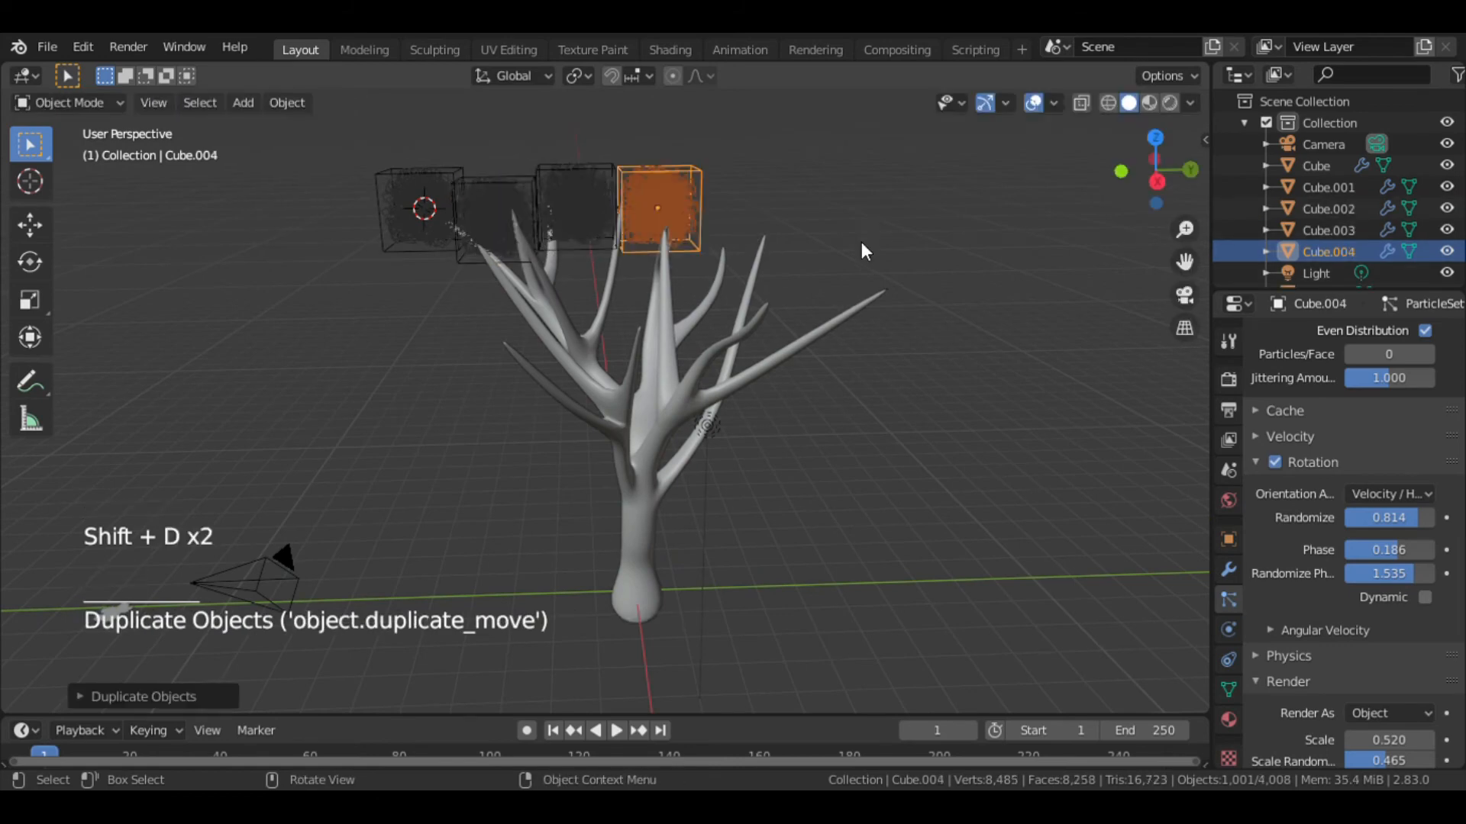
Step: Add two more leaf cube copies over the branch tips on another side of the tree
key(shift+x)
click(860, 324)
click(671, 222)
click(671, 221)
middle_drag(672, 221, 580, 280)
key(shift+d)
click(622, 278)
key(shift+d)
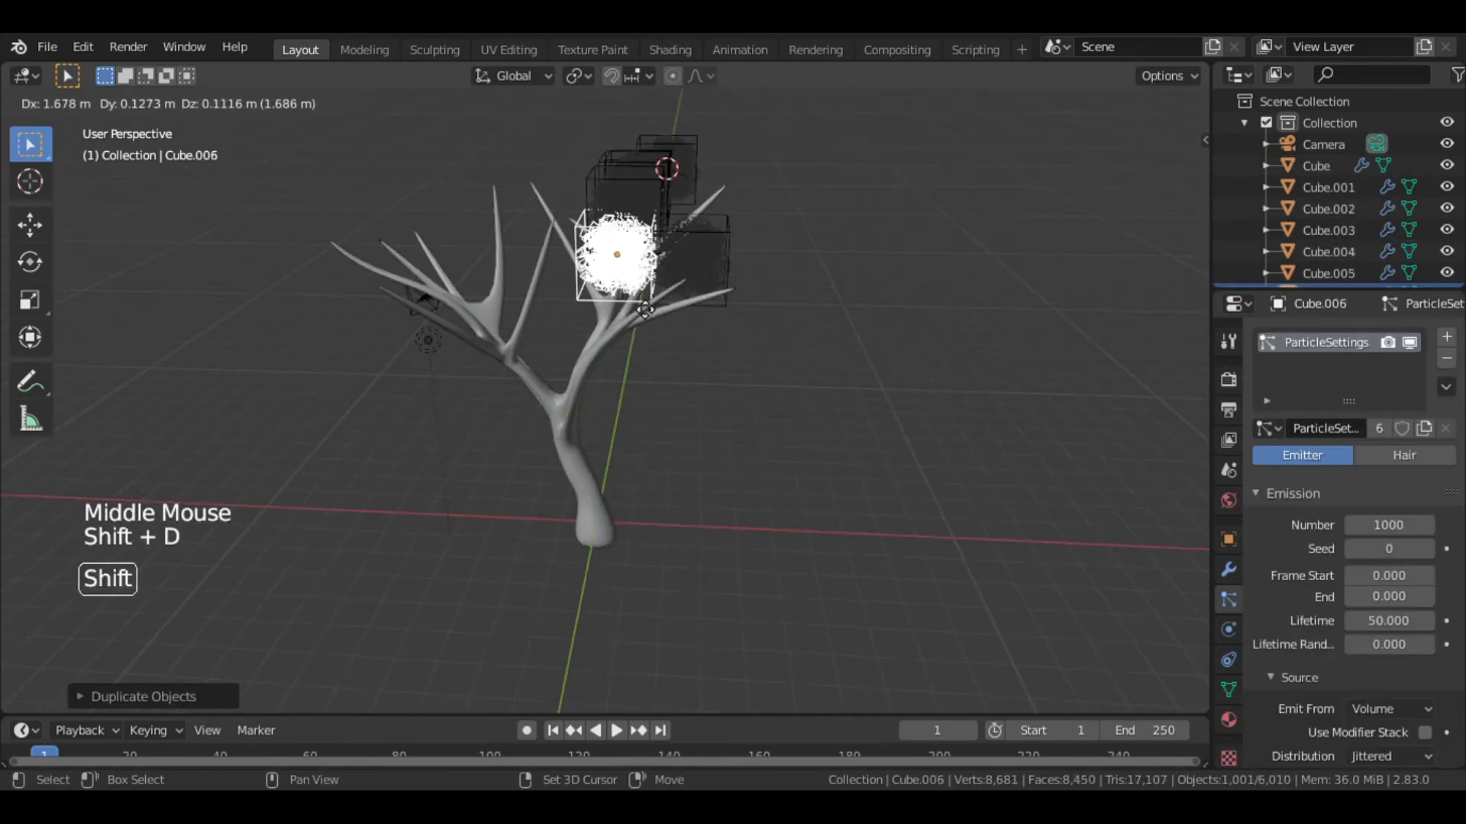
click(633, 294)
Step: Place three further duplicates of the leaf cube on the remaining uncovered branch ends
key(shift+d)
click(641, 313)
key(shift+d)
click(527, 295)
key(shift+d)
click(787, 283)
Step: Add more leaf cube duplicates among the crown's middle and outer branches, and undo the last copy
middle_drag(466, 324, 559, 327)
key(shift+d)
click(138, 357)
key(shift+d)
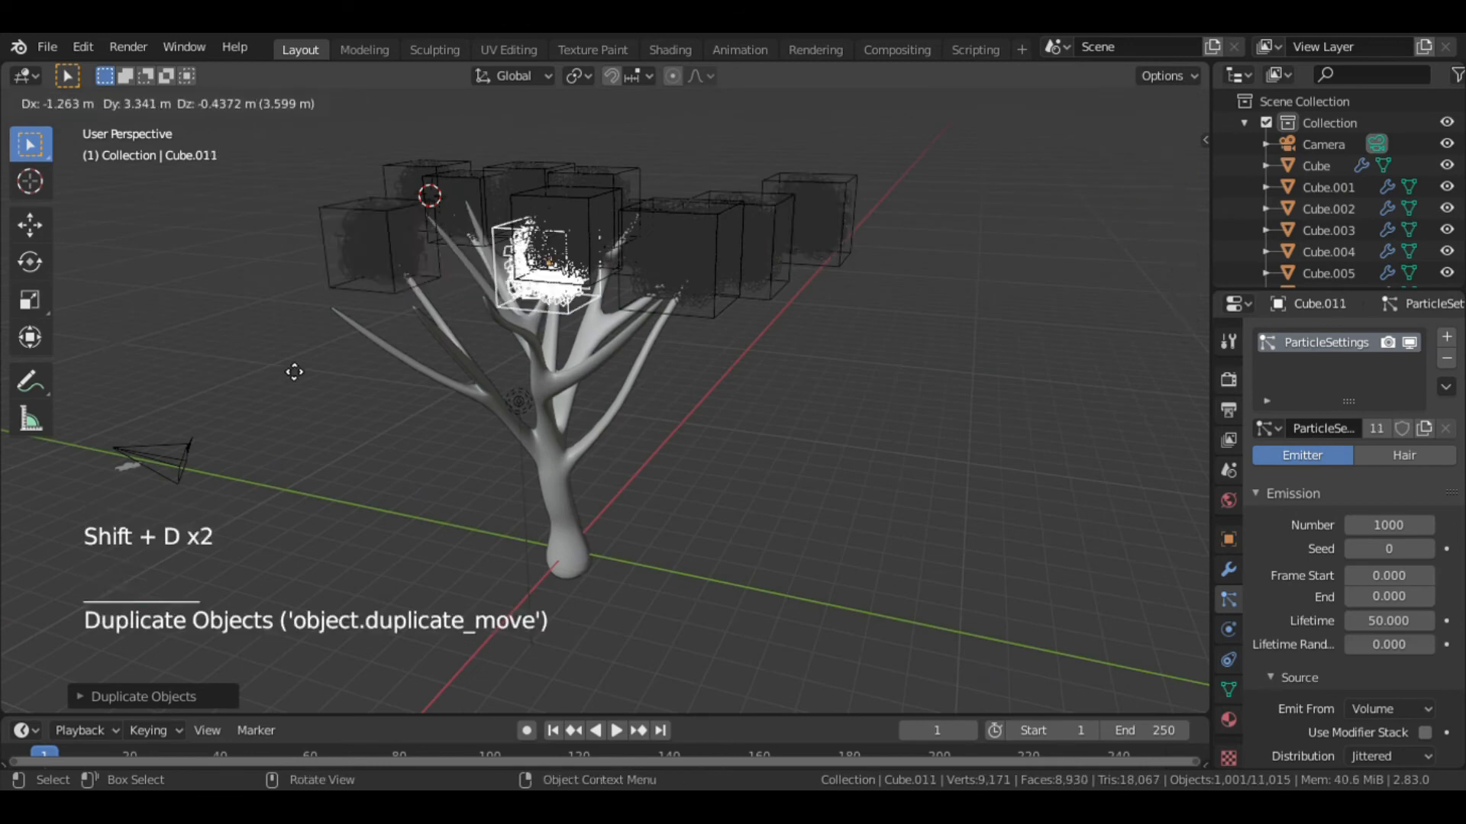
click(295, 369)
middle_drag(687, 348, 592, 387)
click(592, 387)
middle_drag(702, 365, 834, 337)
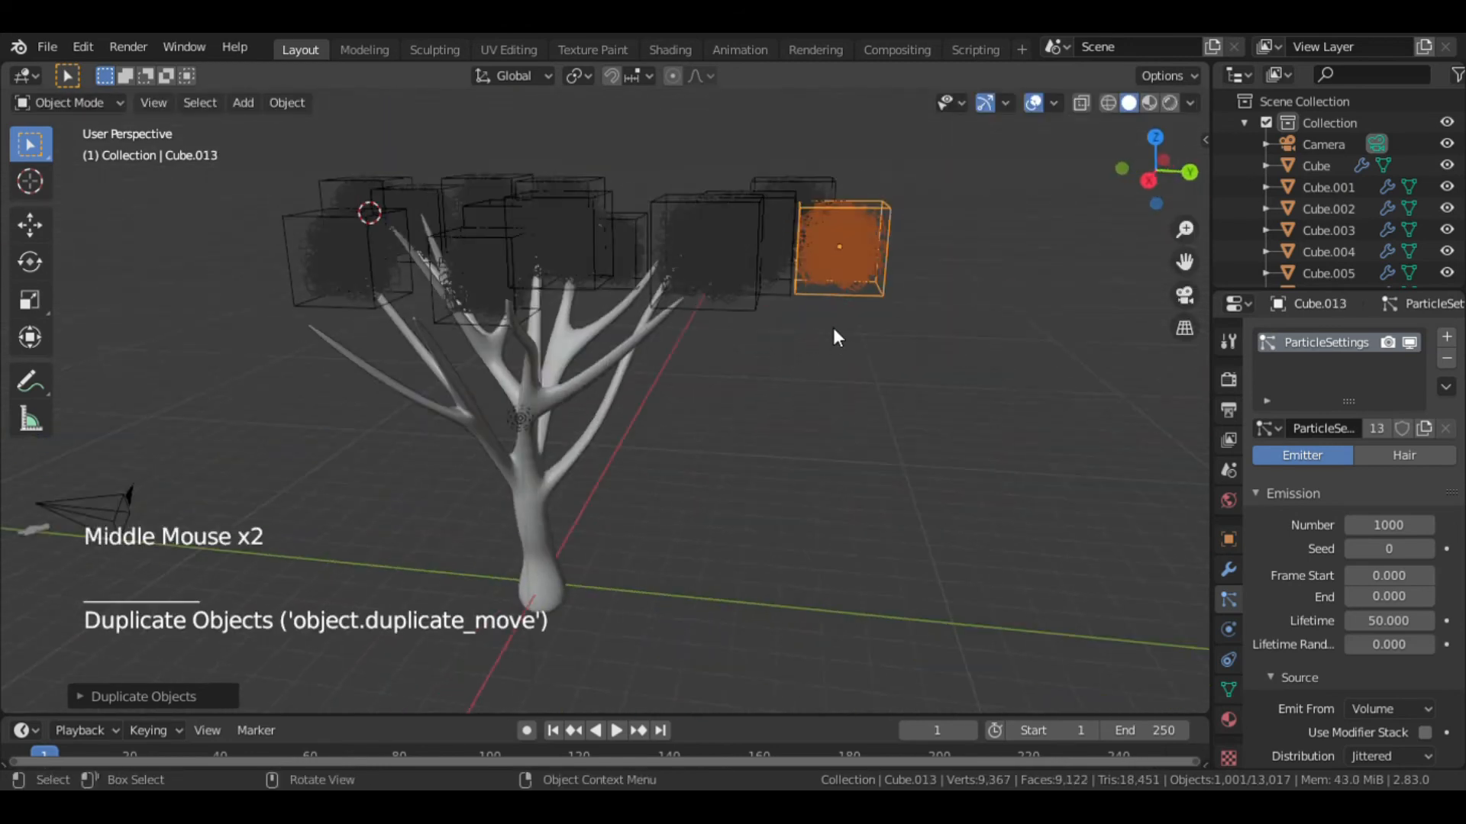
key(ctrl+z)
Step: Duplicate the leaf cube twice more, shifting the second copy about 7.3 m along the global X axis
key(shift+d)
click(951, 274)
key(shift+d)
key(z)
key(x)
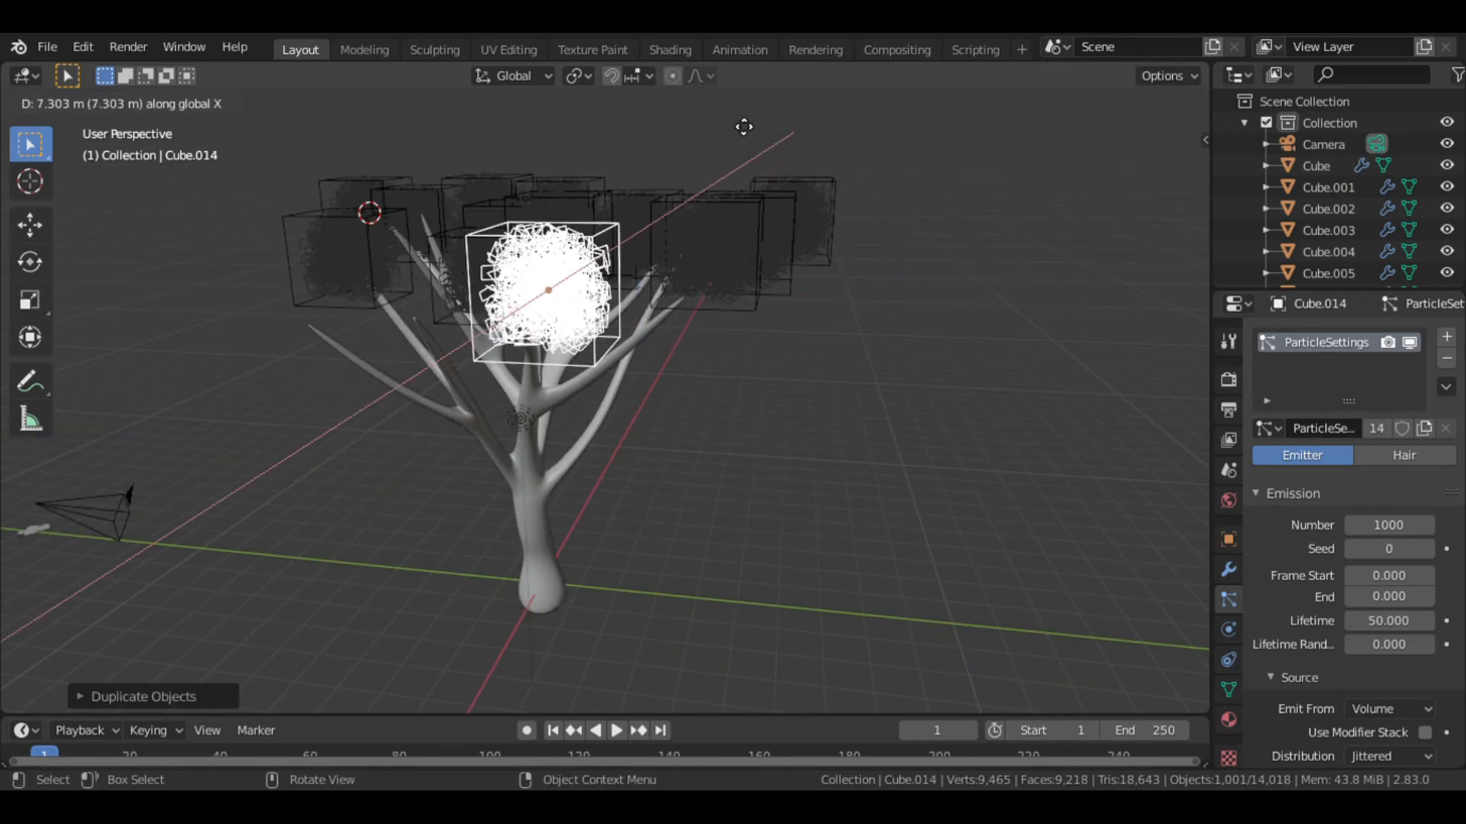
click(742, 127)
Step: Place two leaf cube copies over the lower outer branches and undo the second one
middle_drag(687, 381, 654, 428)
key(shift+d)
click(473, 486)
key(shift+d)
click(334, 486)
key(ctrl+z)
Step: Fill the remaining gaps in the crown with additional leaf cube duplicates
mouse_move(611, 237)
middle_down()
mouse_move(606, 301)
mouse_move(584, 237)
middle_up()
key(shift+d)
middle_drag(795, 292, 939, 268)
key(shift+d)
click(769, 264)
key(shift+d)
click(528, 242)
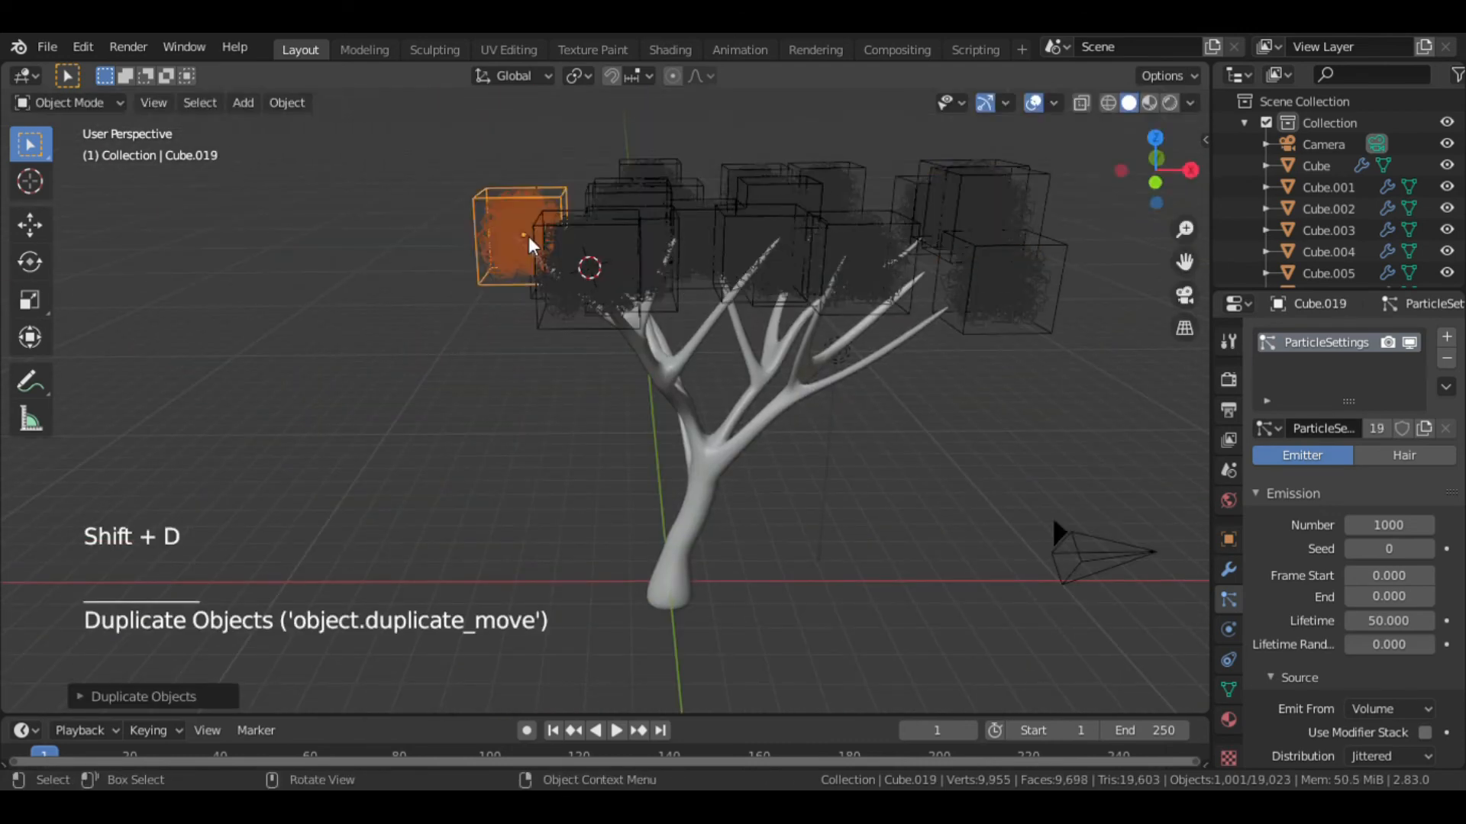
Step: Try to place another leaf cube duplicate with its movement locked off the global X axis
middle_drag(530, 245, 397, 290)
middle_drag(671, 321, 592, 359)
key(shift+d)
key(shift+x)
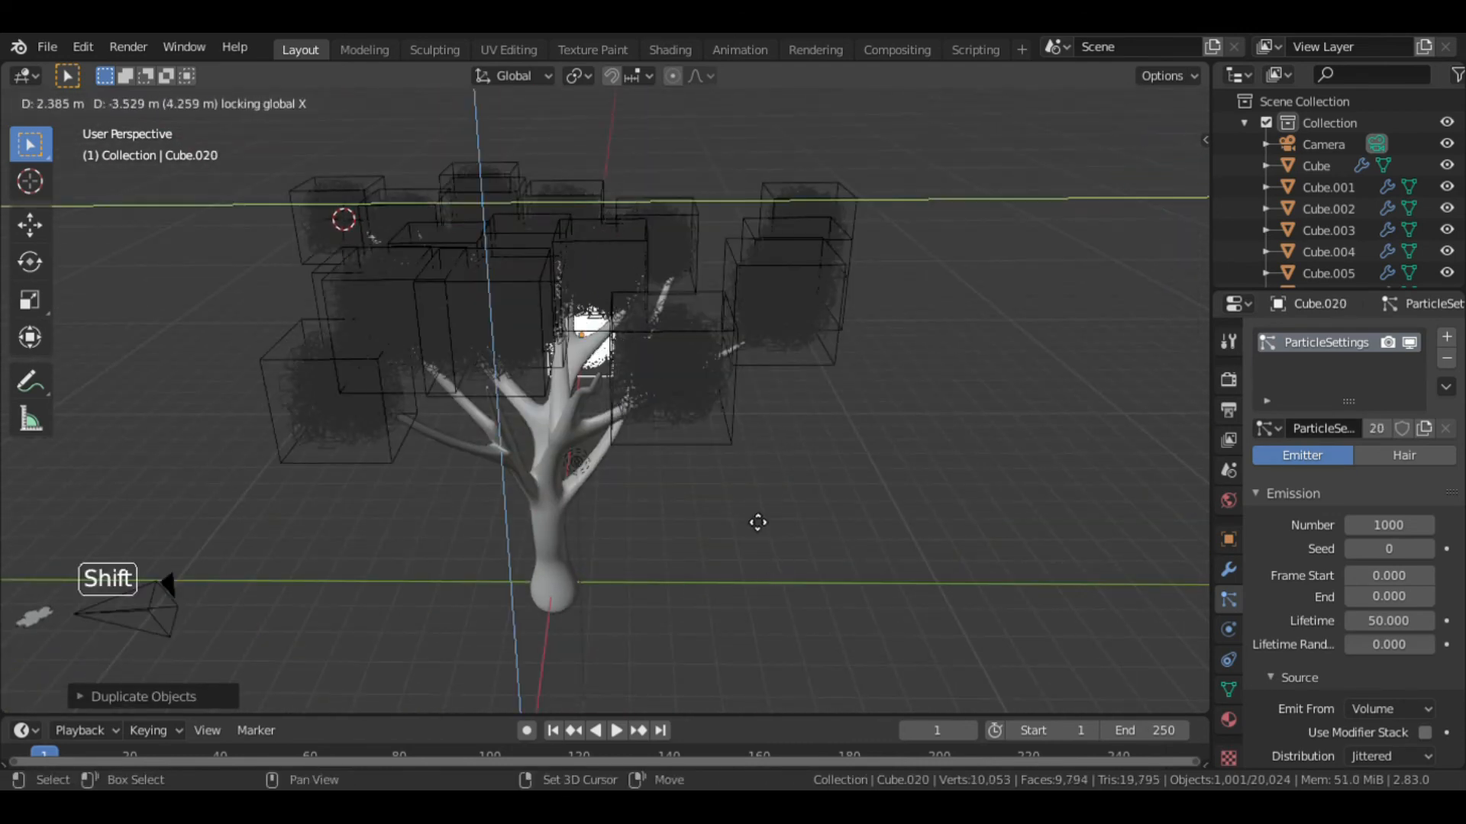
key(shift+x)
click(879, 342)
key(shift+z)
click(882, 350)
key(ctrl+z)
key(ctrl+z)
key(alt+z)
Step: Check the tree in material preview and rendered shading, and return to solid shading
mouse_move(869, 336)
middle_down()
mouse_move(1013, 208)
mouse_move(708, 383)
middle_up()
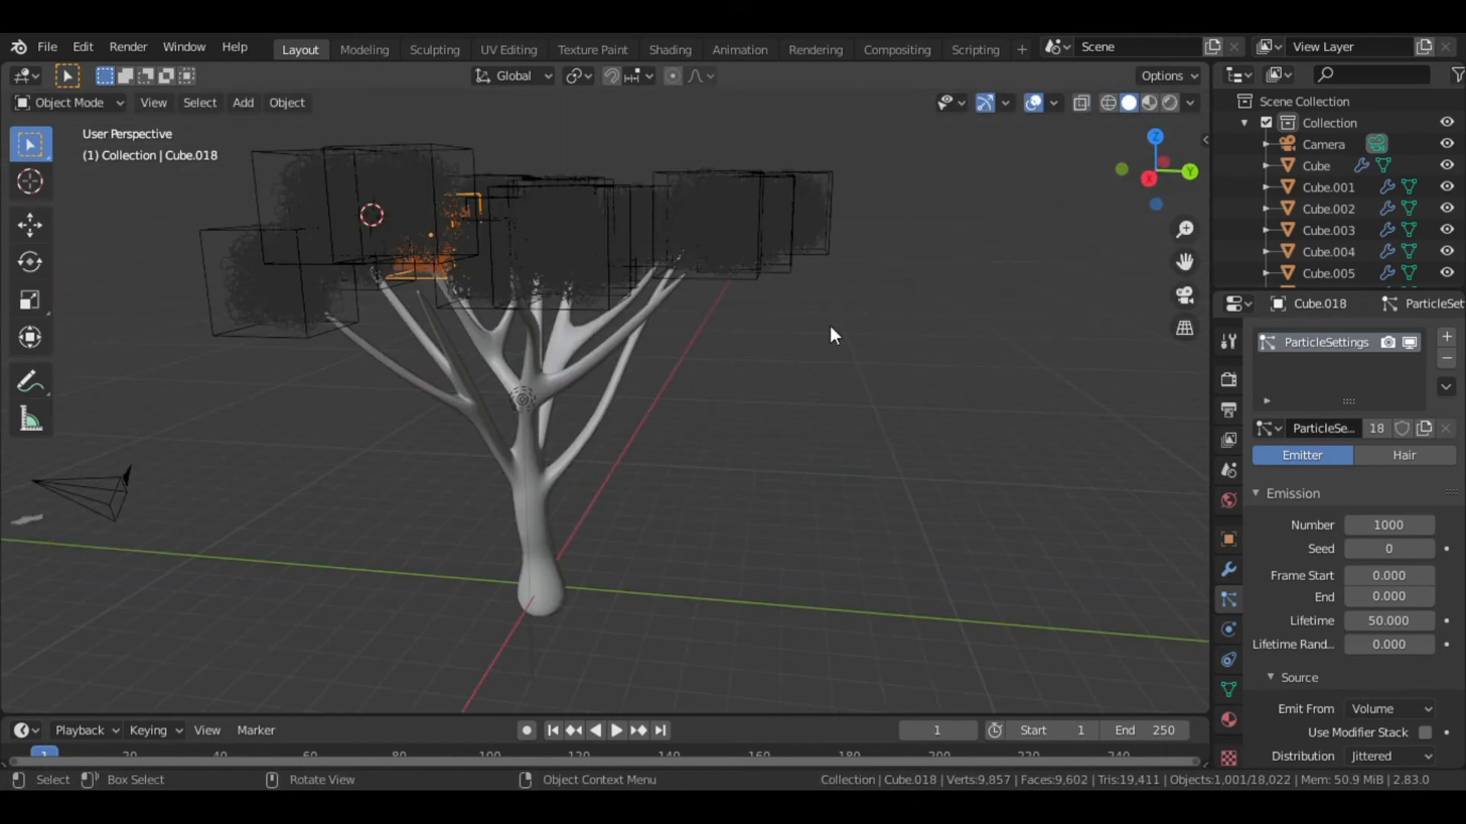
mouse_move(795, 376)
middle_down()
mouse_move(761, 400)
mouse_move(867, 356)
middle_up()
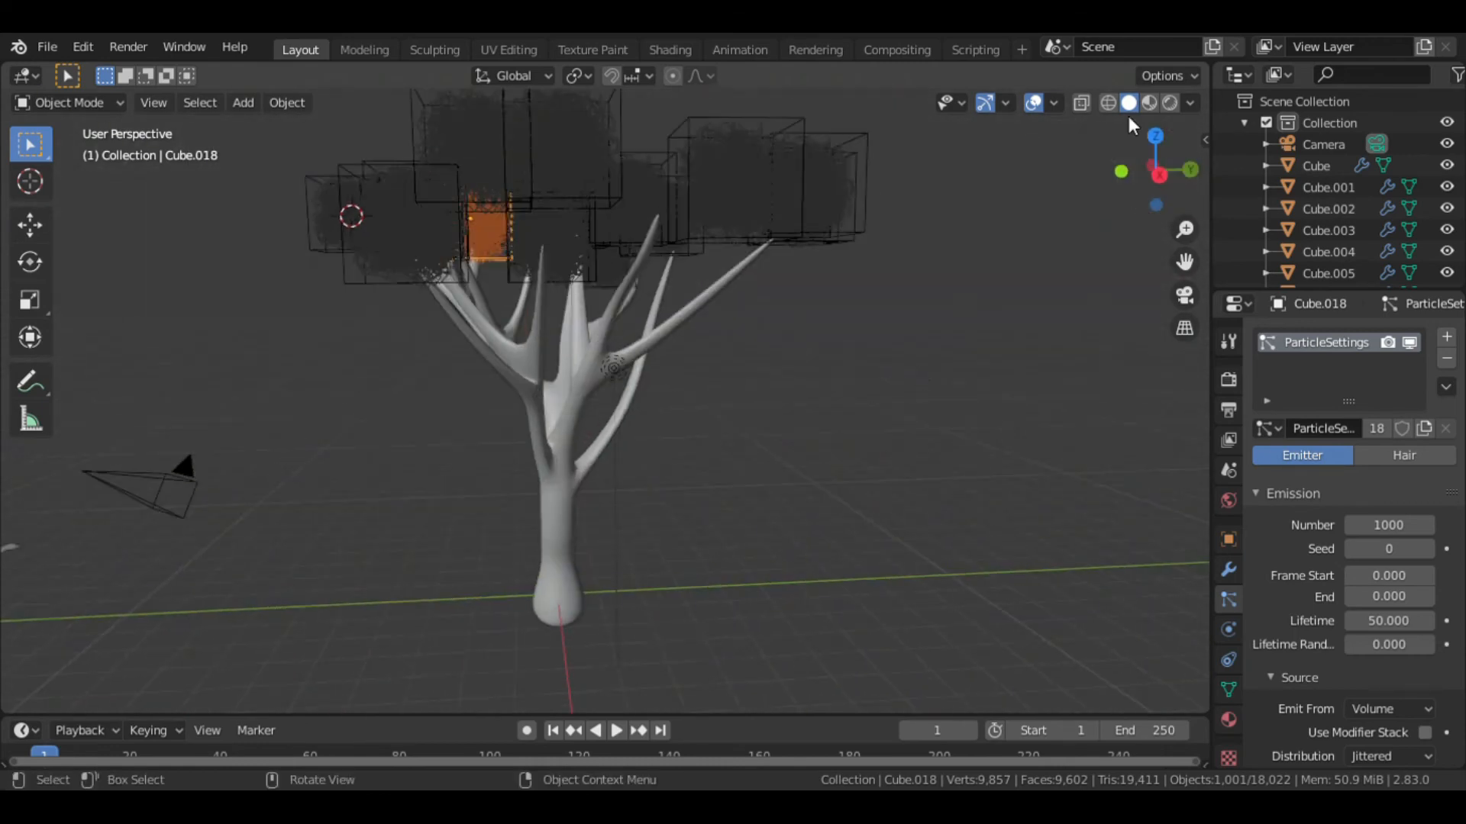
click(1148, 102)
click(1168, 103)
click(1129, 103)
Step: Show the render visibility toggles in the Outliner
click(1457, 74)
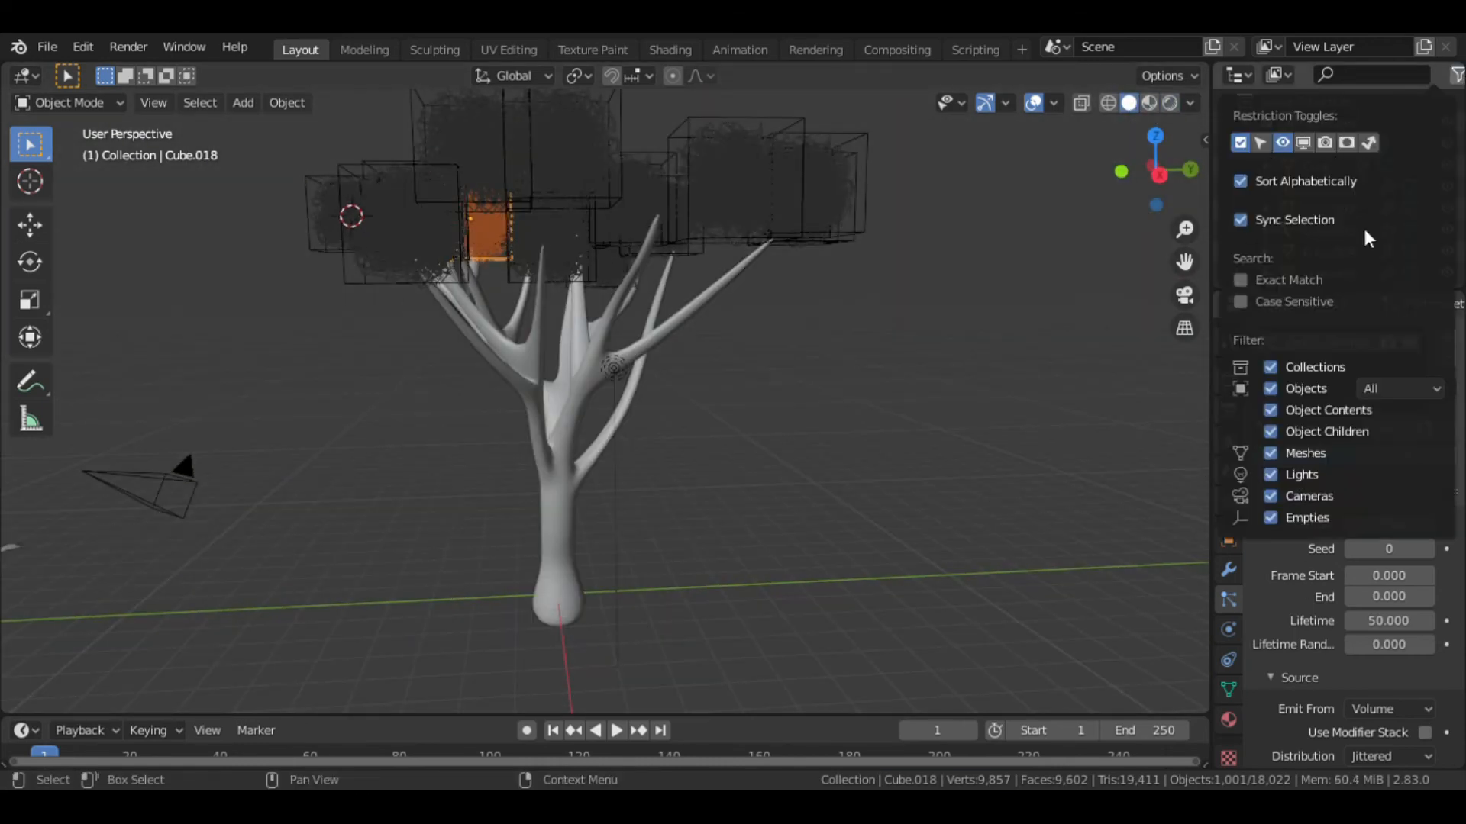
click(1457, 74)
click(1457, 74)
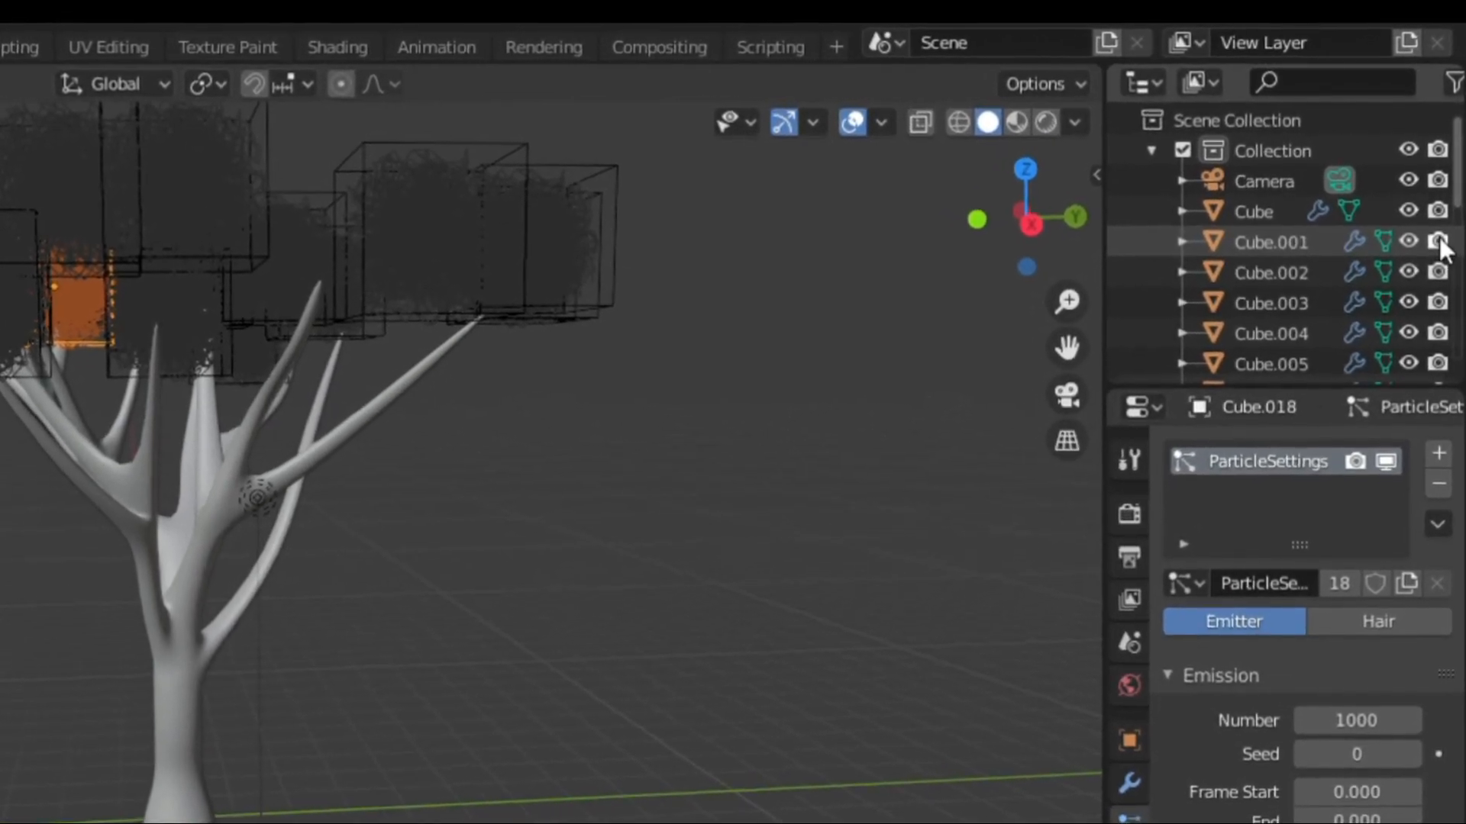
Step: Disable rendering for all the leaf emitter cubes, Cube.001 through Cube.018
click(1438, 235)
click(1438, 264)
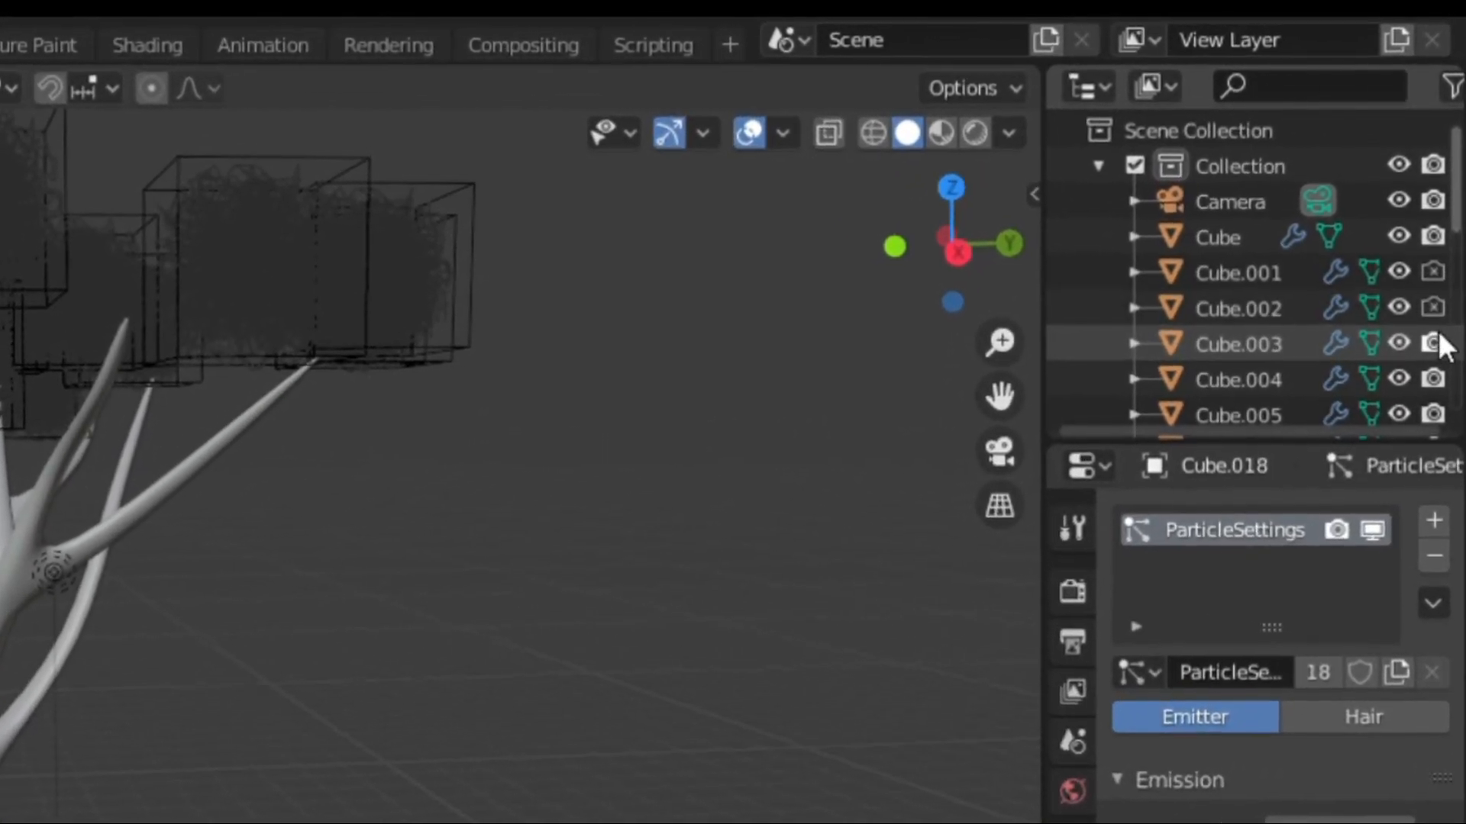
click(1434, 331)
click(1434, 366)
scroll(1434, 351, down, 1)
click(1434, 331)
click(1434, 366)
scroll(1434, 351, down, 1)
click(1435, 332)
click(1435, 365)
click(1427, 426)
click(1427, 465)
scroll(1427, 428, down, 1)
click(1428, 385)
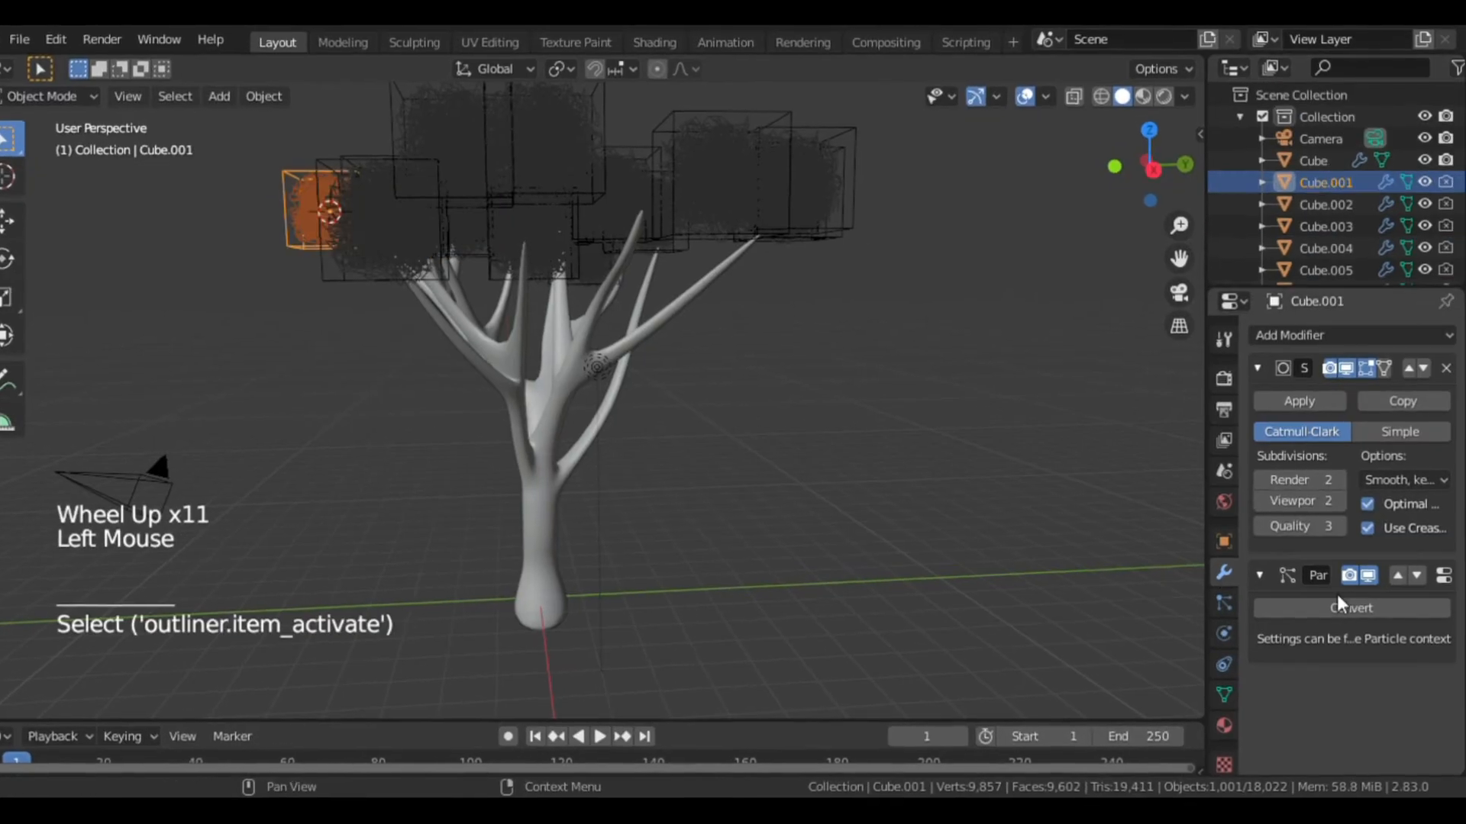
Step: Convert the particle systems of Cube.001 through Cube.004 into real leaf objects
click(1338, 607)
click(1325, 203)
click(1338, 607)
click(1325, 225)
click(1341, 245)
click(1335, 617)
Step: Convert the particle systems of Cube.005 through Cube.008 into real leaf objects
scroll(1332, 221, down, 1)
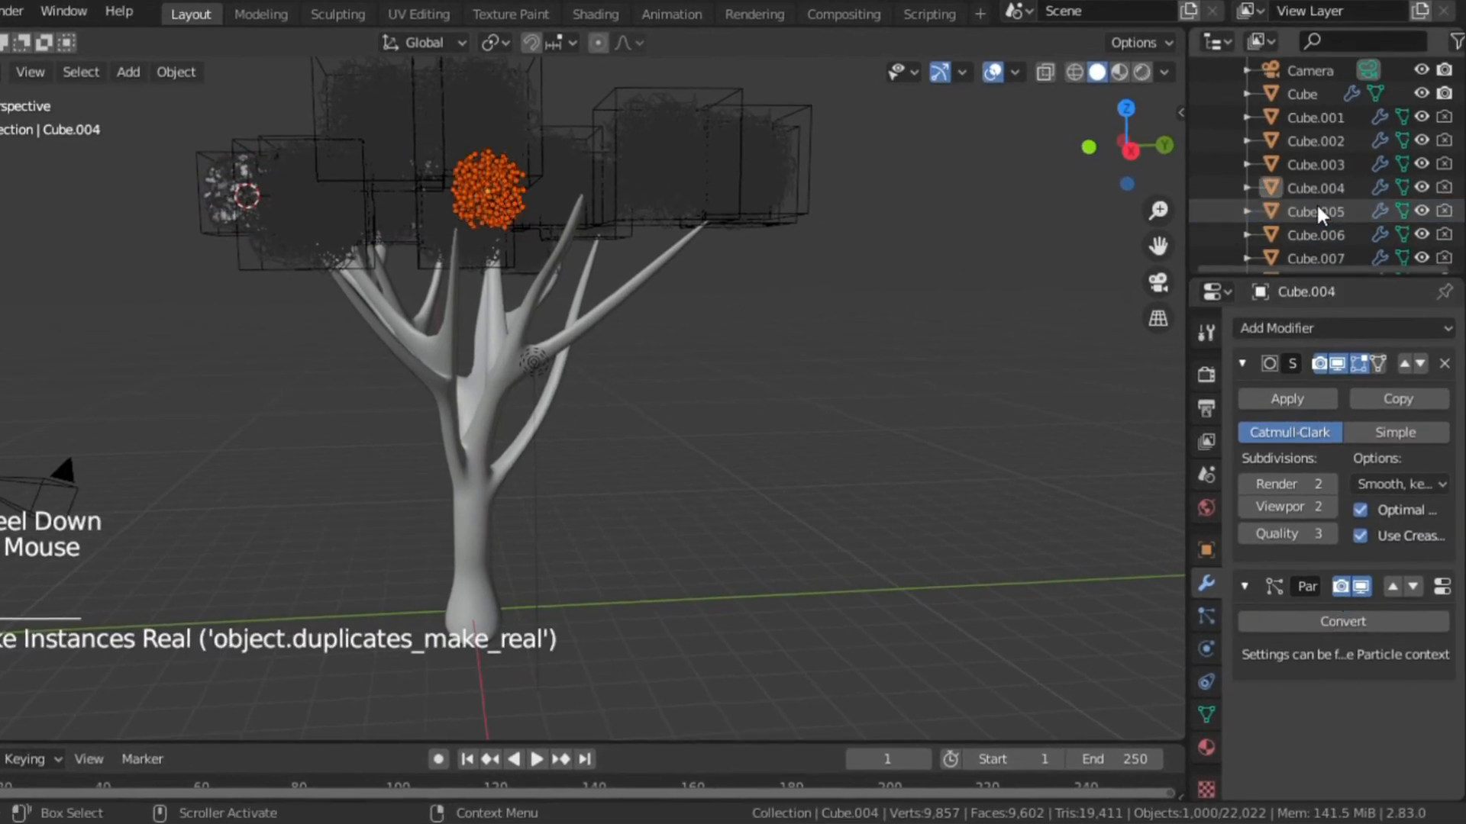
click(1331, 219)
click(1332, 617)
click(1332, 239)
click(1332, 617)
click(1332, 262)
click(1328, 220)
click(1366, 637)
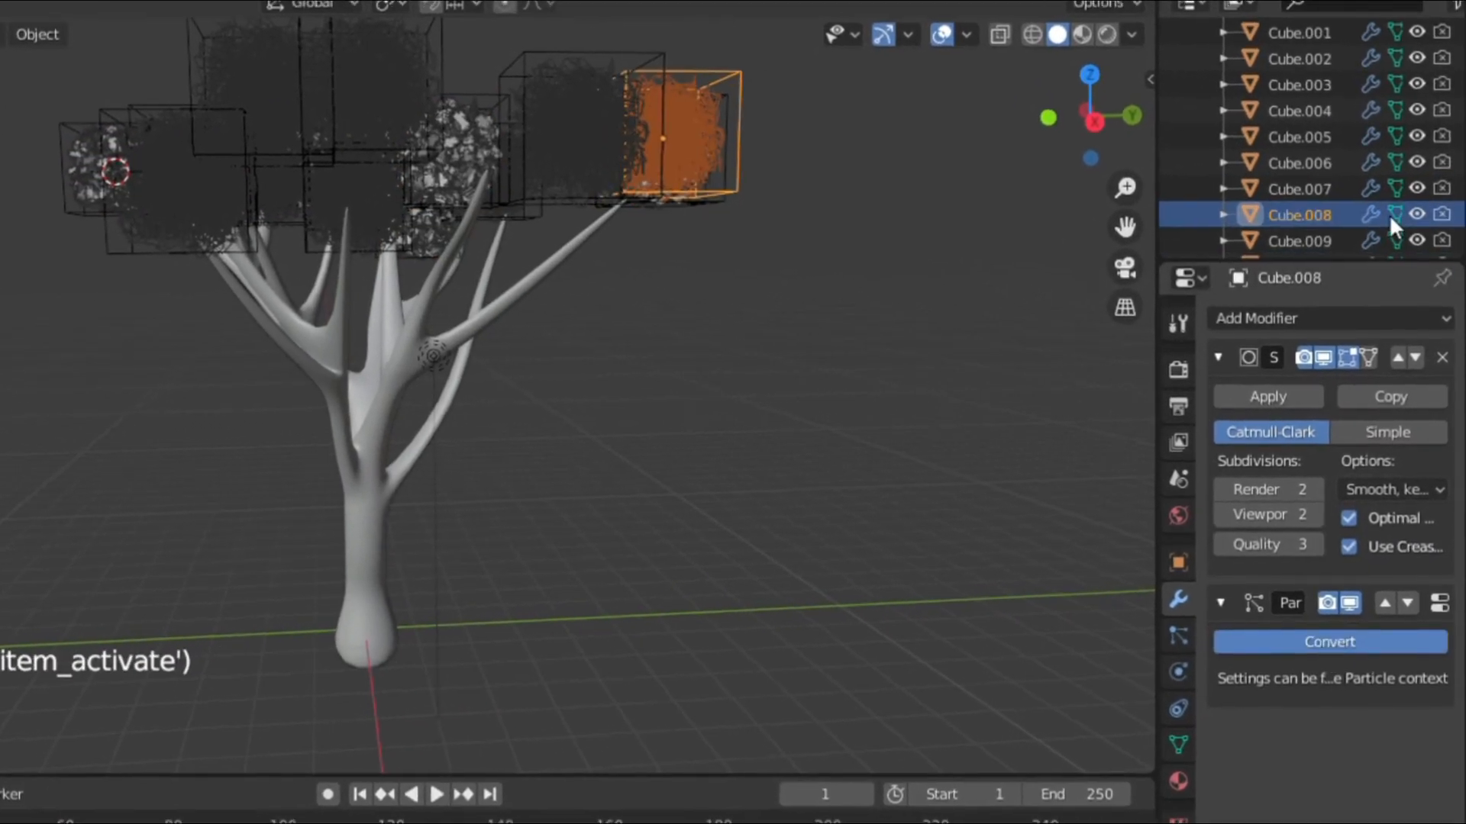
Step: Convert the particle systems of Cube.009 through Cube.012 into real leaf objects
scroll(1359, 213, down, 1)
click(1328, 195)
click(1351, 637)
click(1332, 221)
click(1382, 637)
scroll(1336, 199, down, 1)
click(1319, 169)
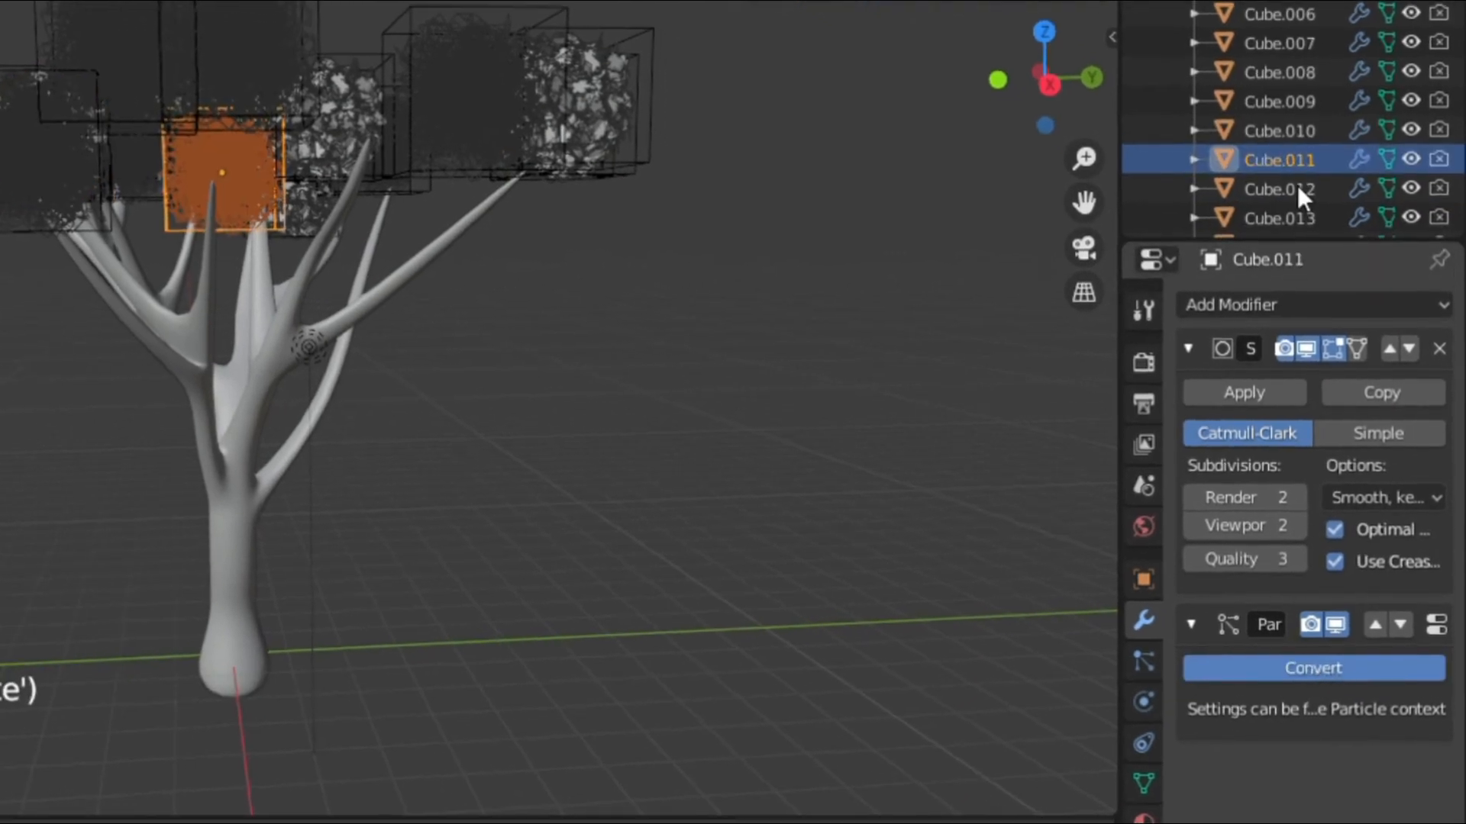
click(1317, 661)
click(1297, 195)
click(1317, 661)
Step: Convert the particle systems of Cube.013, Cube.014 and Cube.015 into real leaf objects
click(1279, 222)
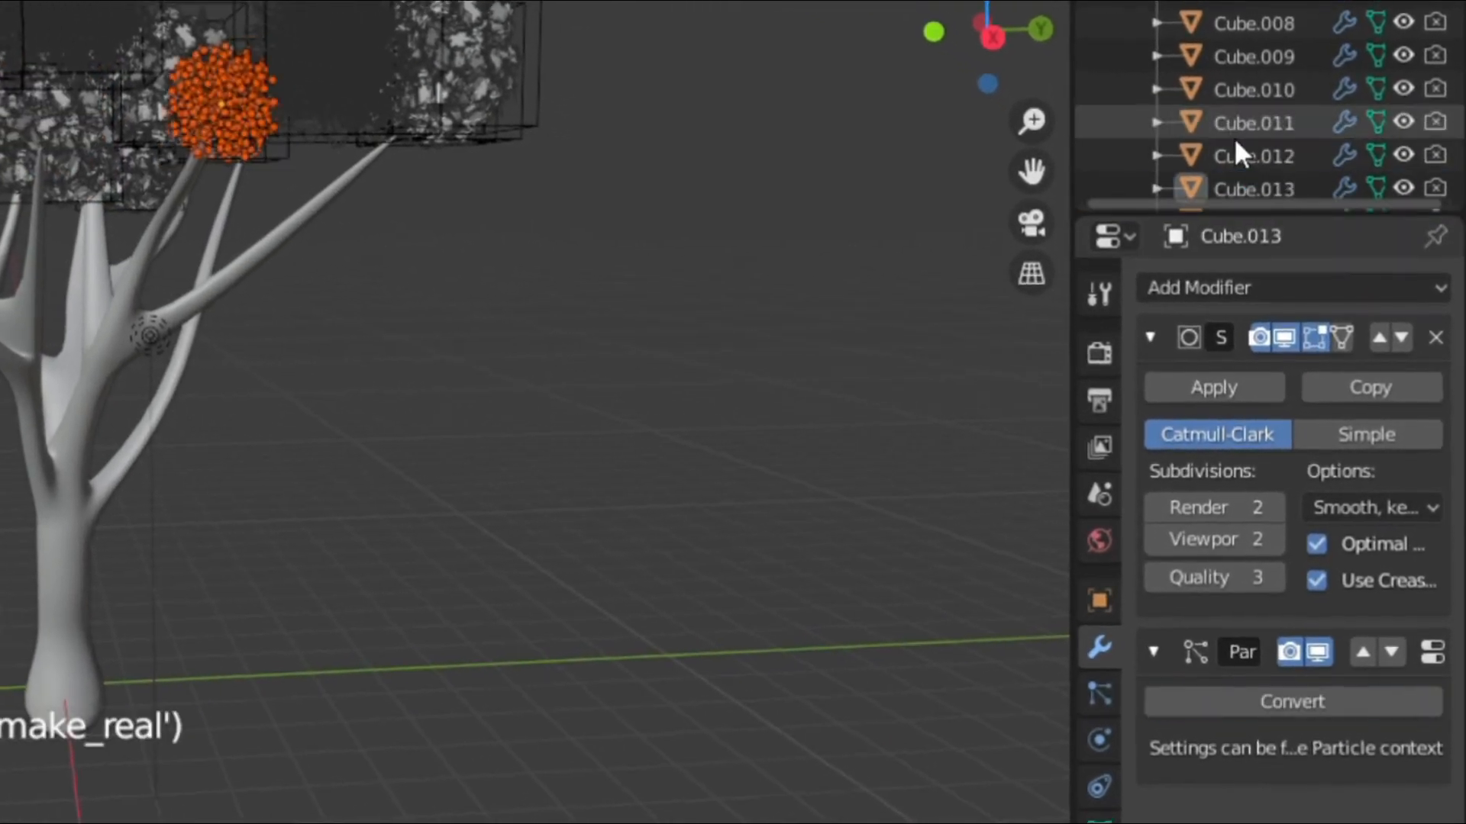
scroll(1234, 137, down, 2)
click(1235, 82)
click(1298, 692)
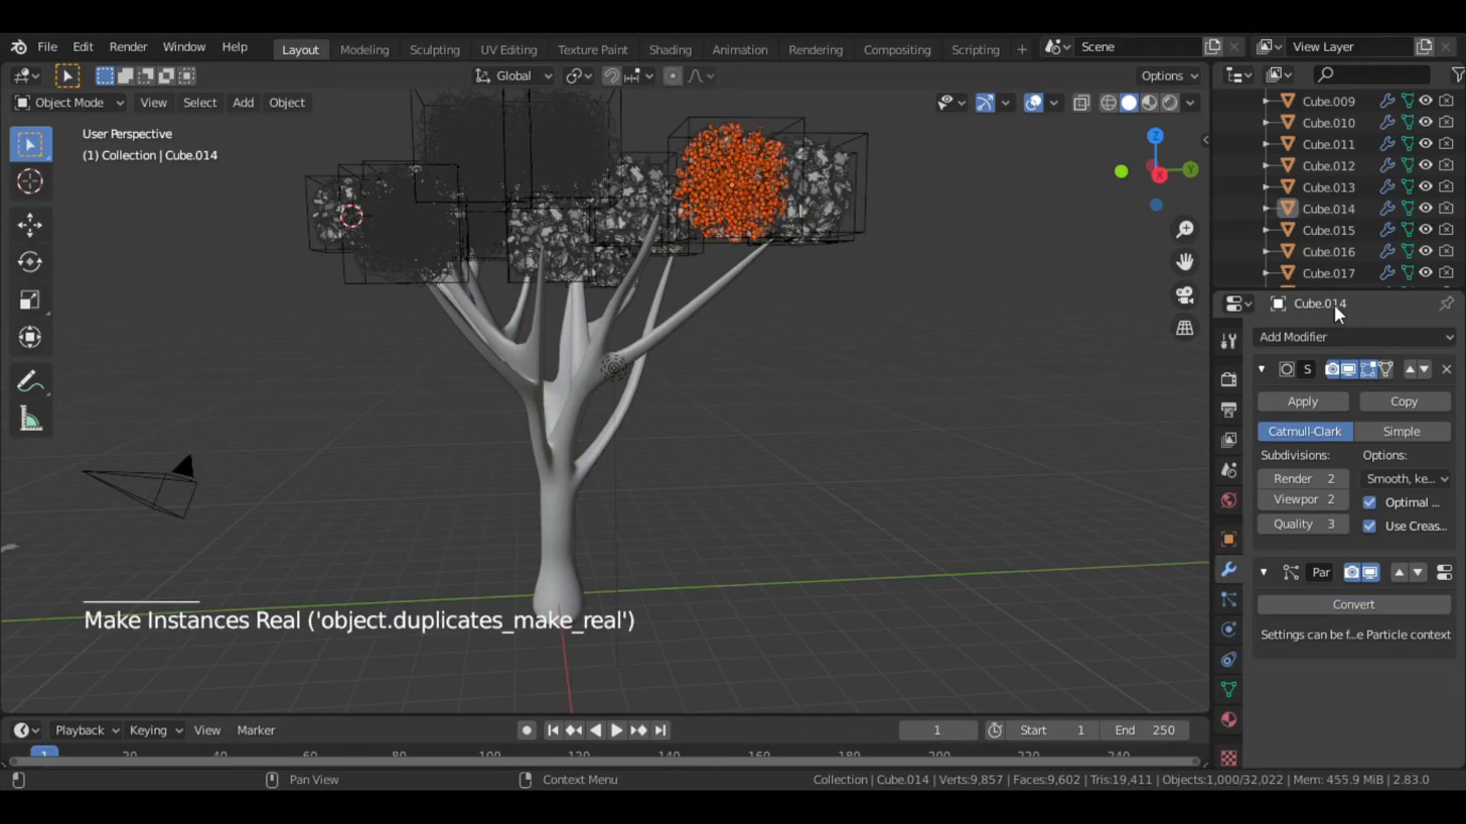
click(1328, 230)
click(1365, 605)
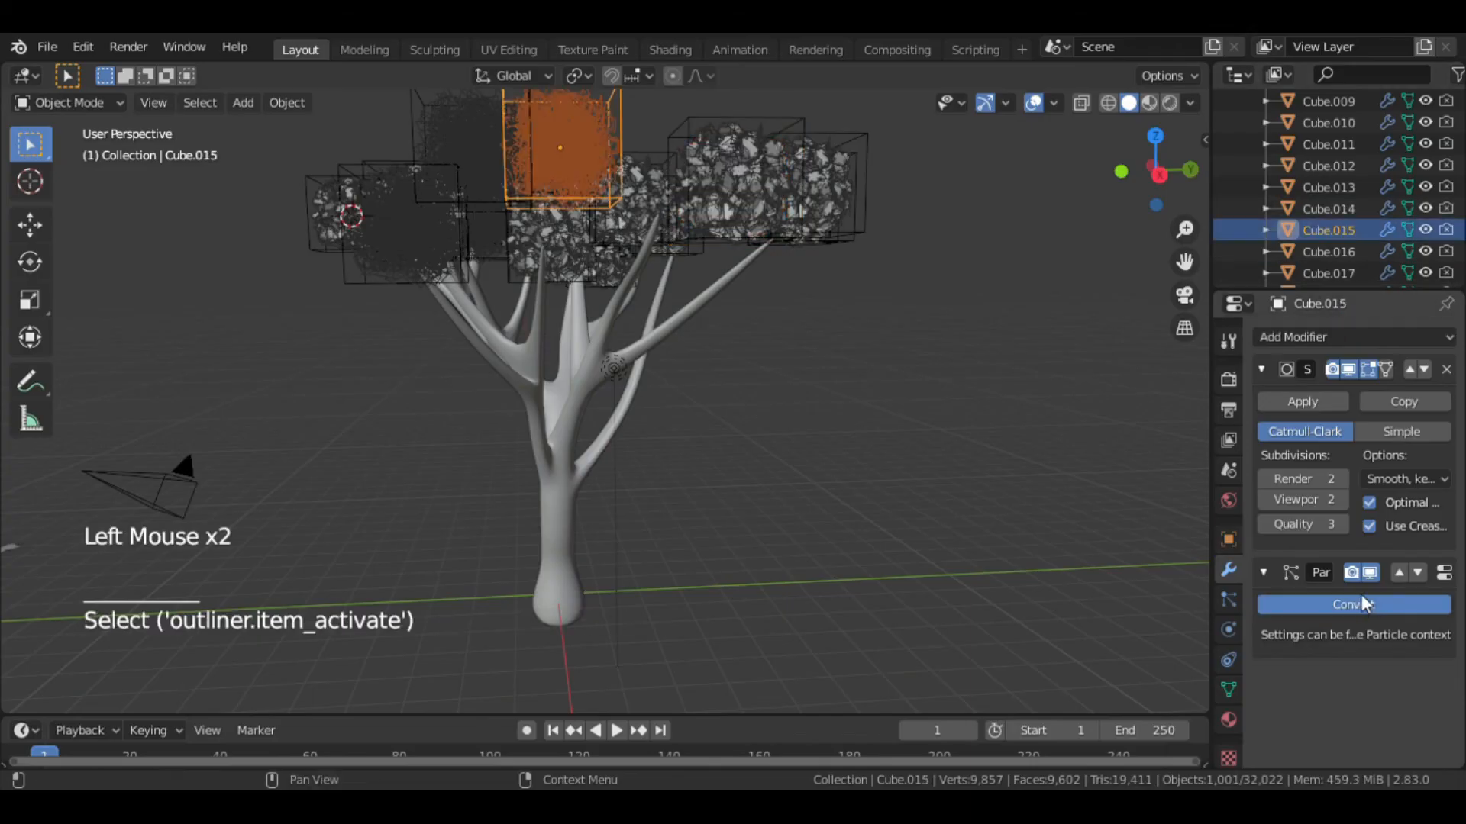
Step: Convert the particle systems of Cube.016 and Cube.017 into real leaf objects
click(1328, 252)
click(1344, 611)
click(1328, 273)
scroll(1328, 267, down, 1)
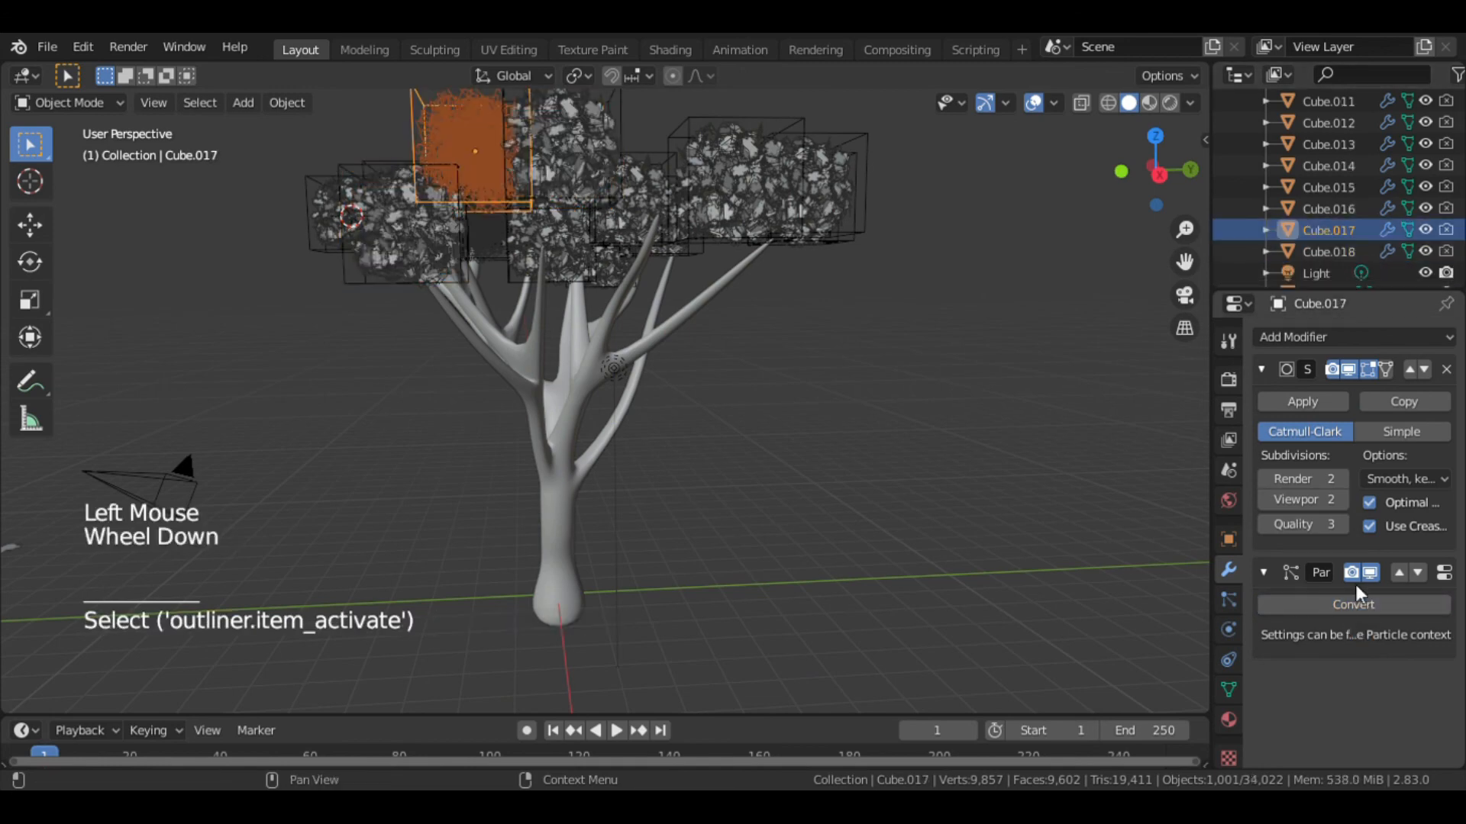
click(1349, 605)
Step: Deselect everything and examine the leafy tree in material preview and rendered shading
click(1149, 102)
click(960, 200)
scroll(895, 277, down, 3)
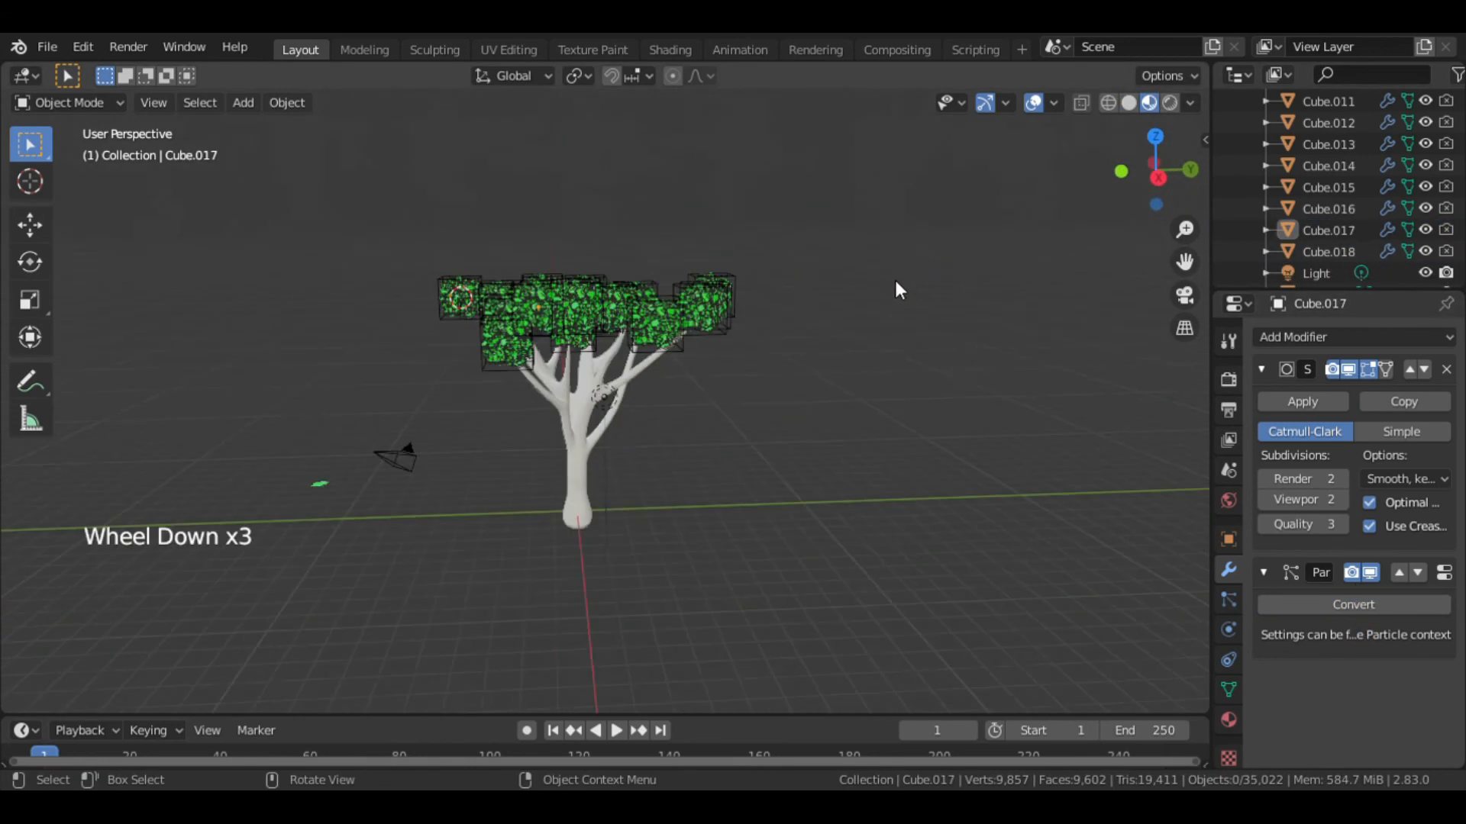
click(1169, 103)
click(1148, 102)
Step: Move the light beside the branches outward from the tree and raise it
click(610, 377)
middle_drag(610, 377, 481, 386)
click(30, 224)
drag(412, 388, 292, 388)
drag(353, 276, 354, 153)
middle_drag(557, 367, 679, 382)
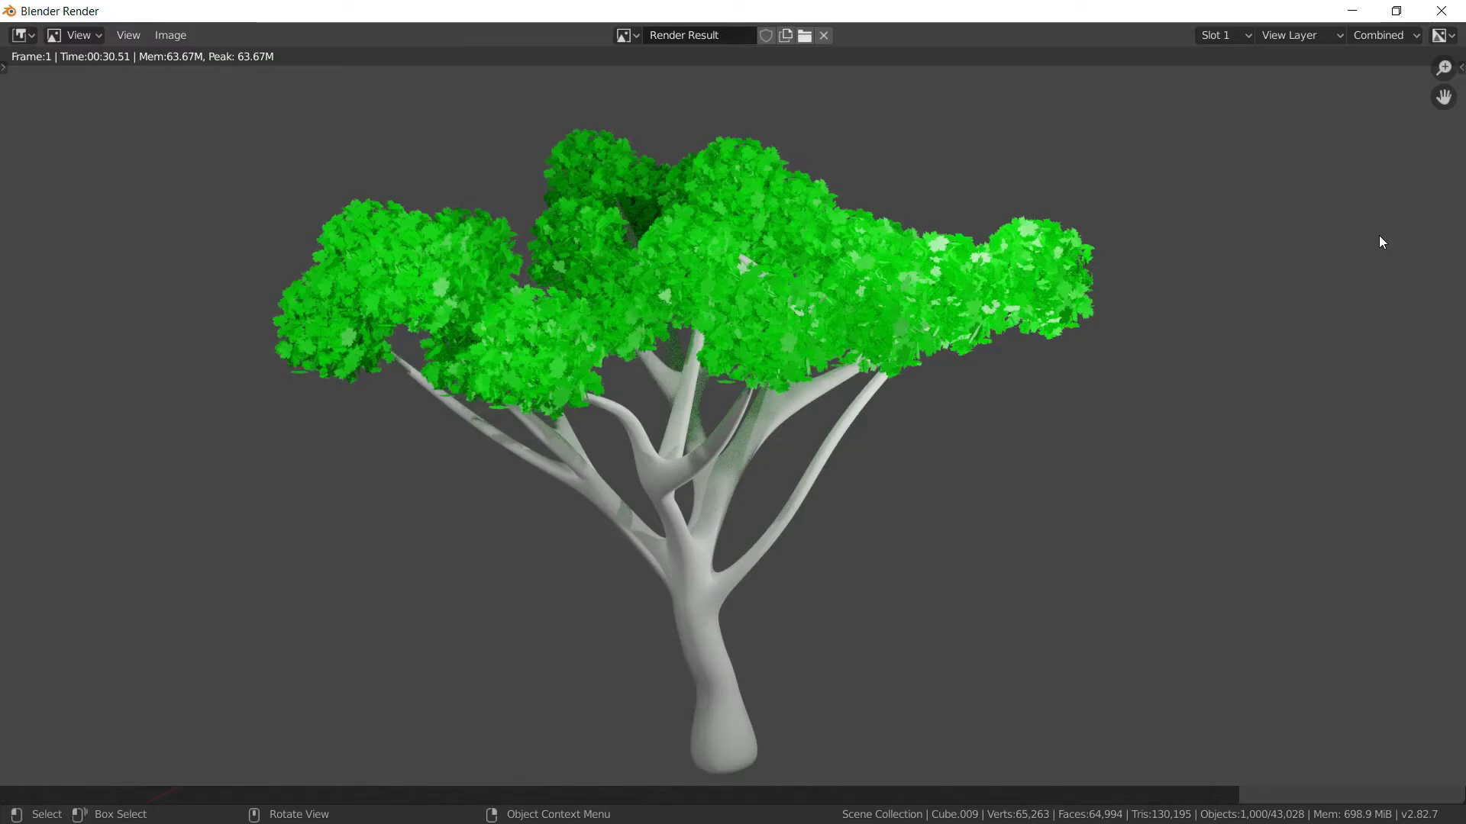